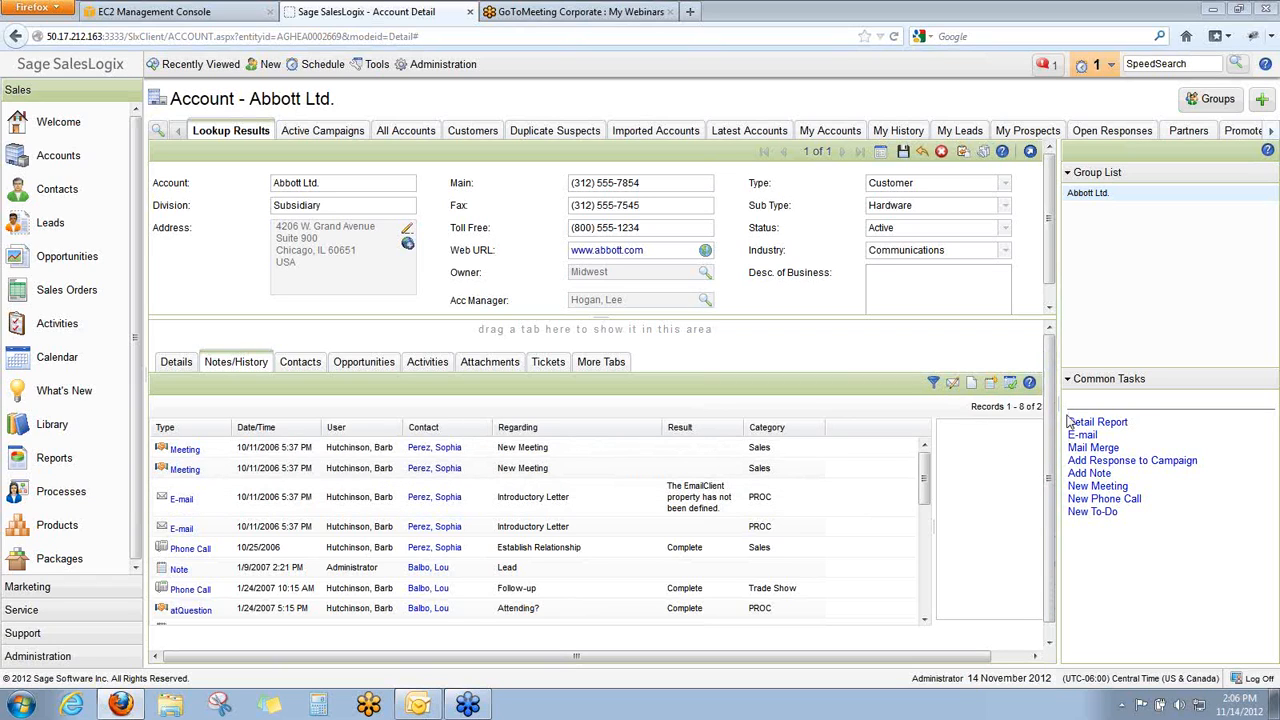
Narrow the side pane of the Abbott Ltd. account and sort its notes and history list by Result.
left_click_drag(1060, 402, 1077, 415)
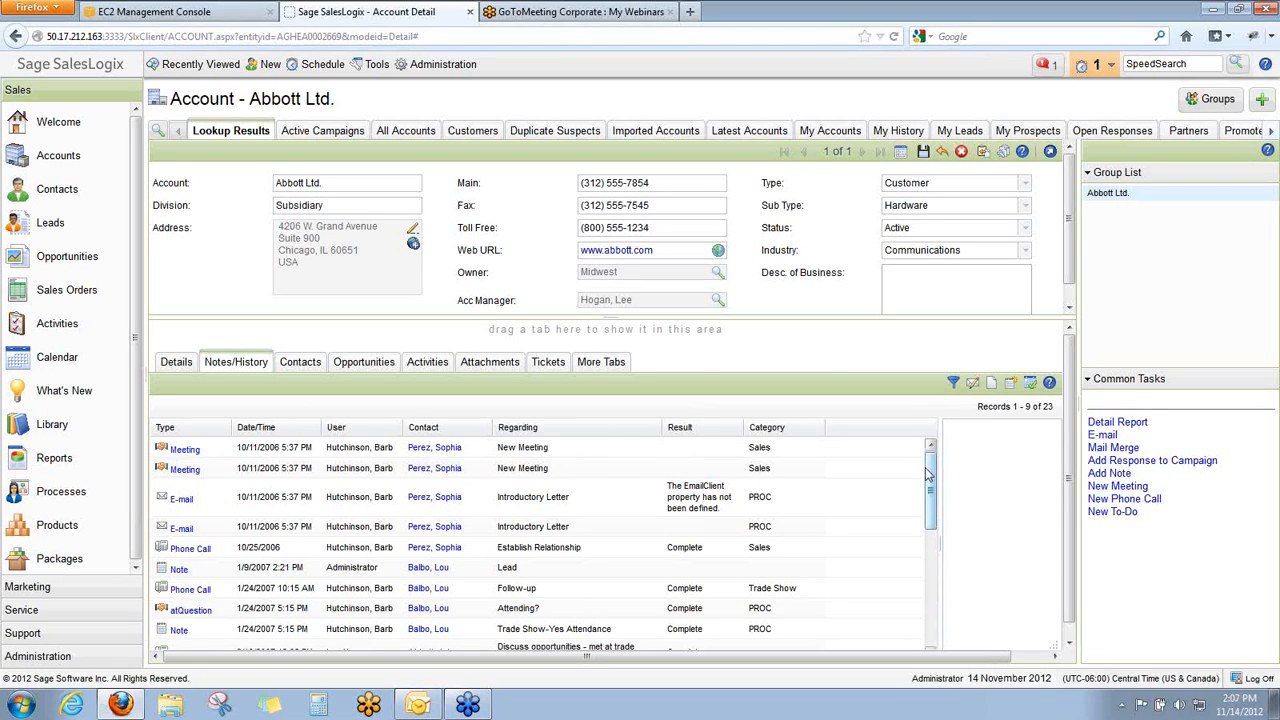
mouse_move(933, 472)
left_mouse_down()
mouse_move(930, 600)
mouse_move(936, 451)
left_mouse_up()
left_click(690, 428)
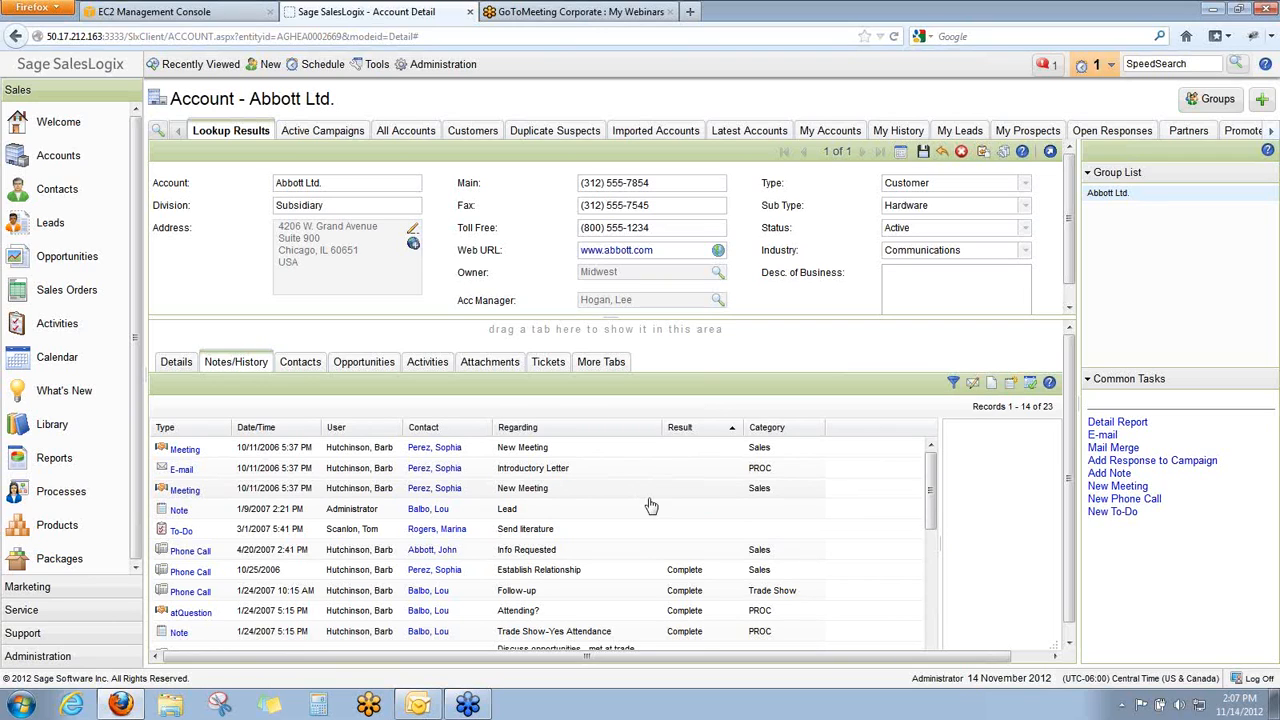
Open the contacts list and select the first, fourth and seventh contacts.
left_click(22, 196)
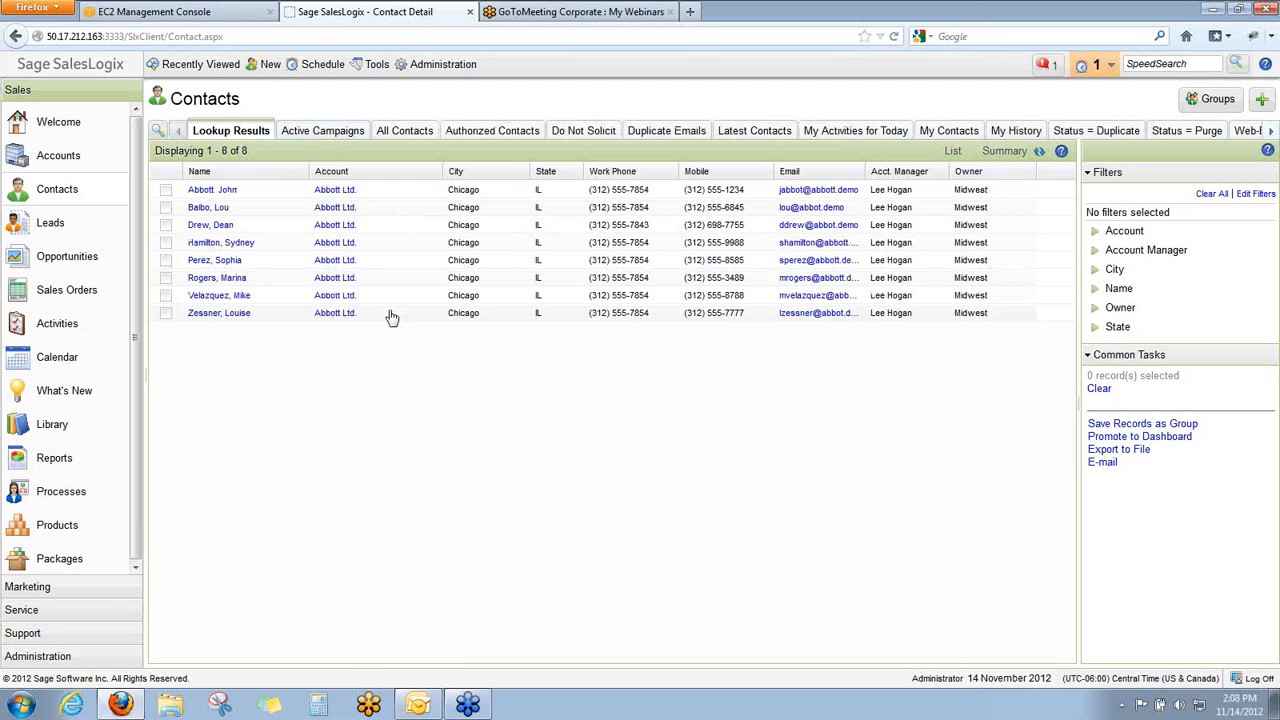
left_click(167, 192)
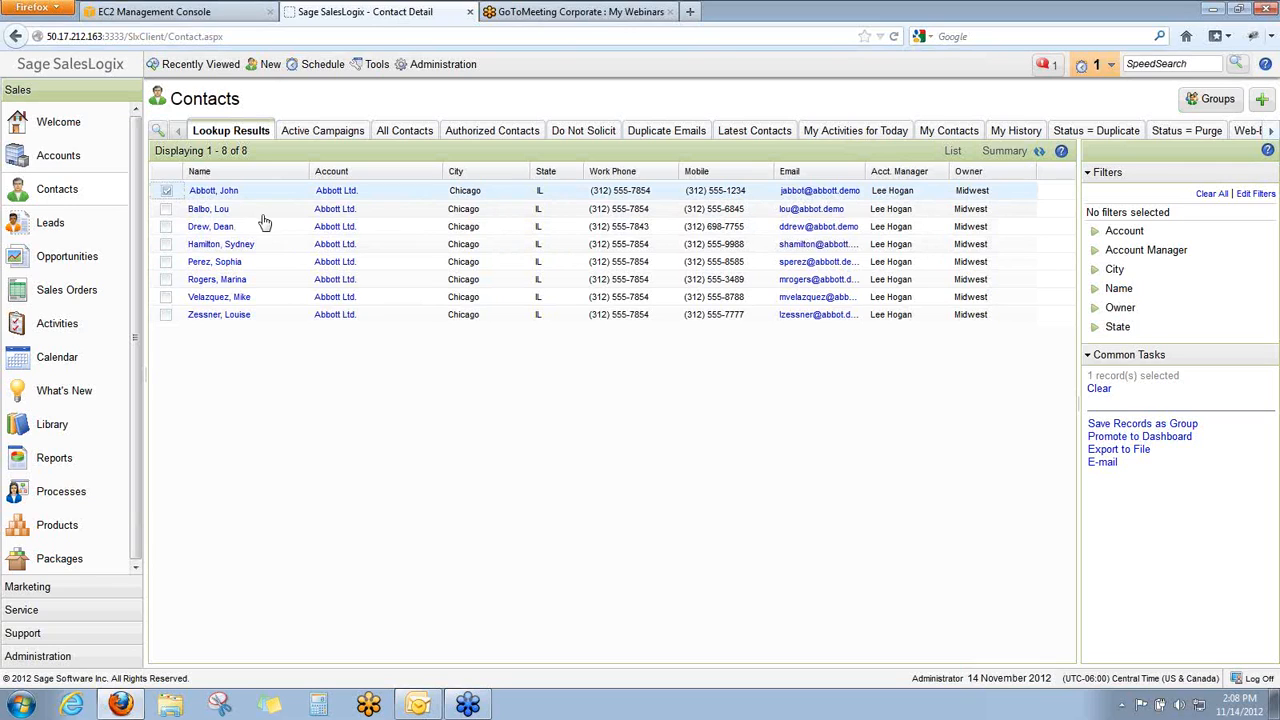
left_click(167, 245)
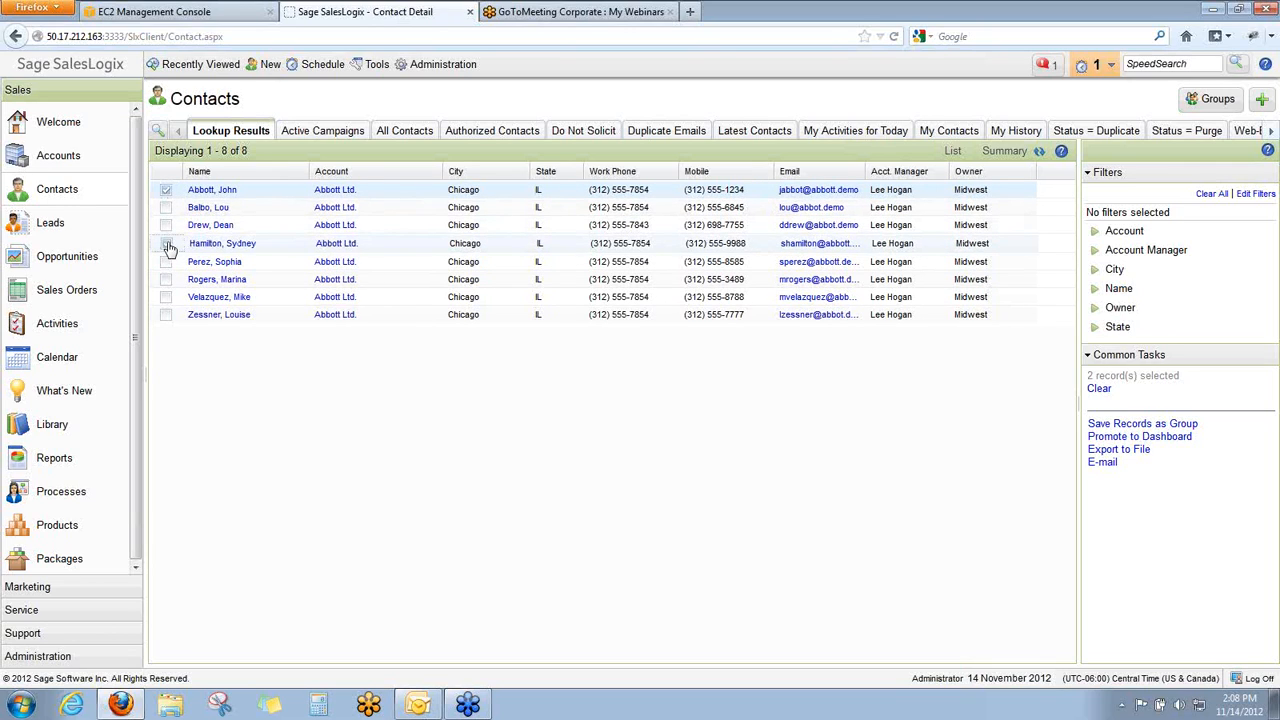
left_click(167, 298)
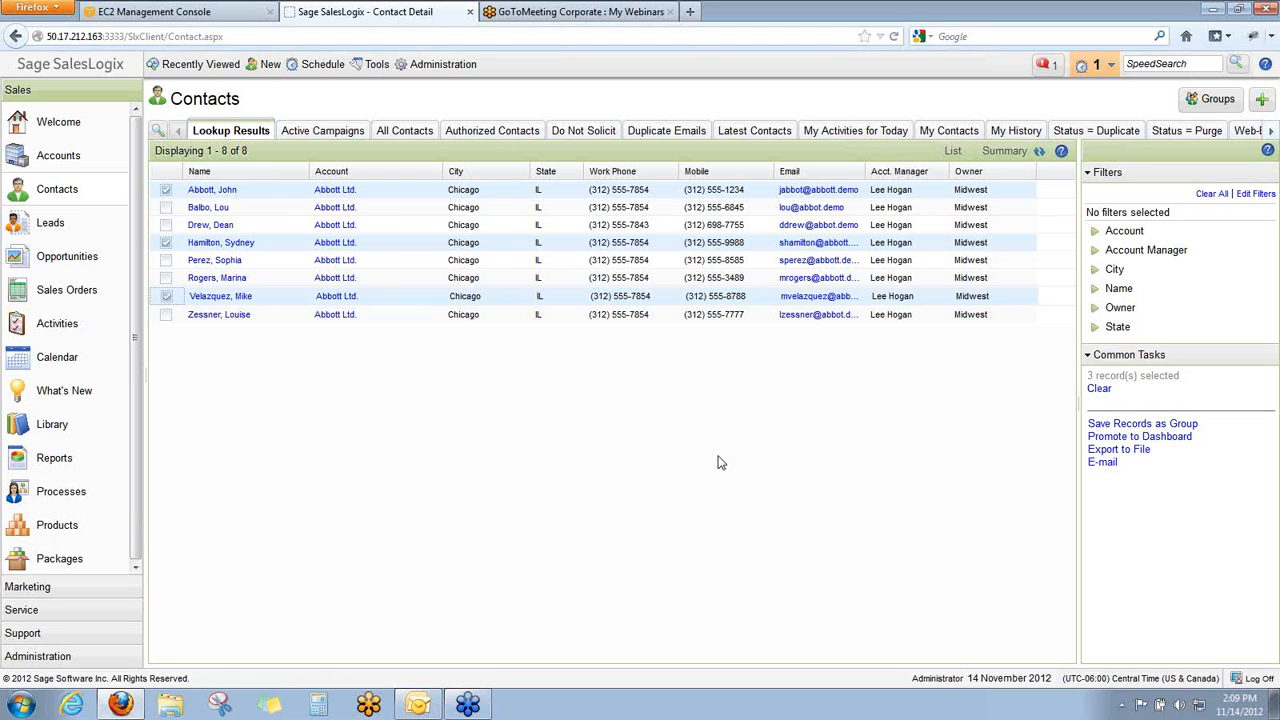
Start an e-mail to the three selected contacts, review its recipient line, and discard the message without sending.
left_click(1104, 464)
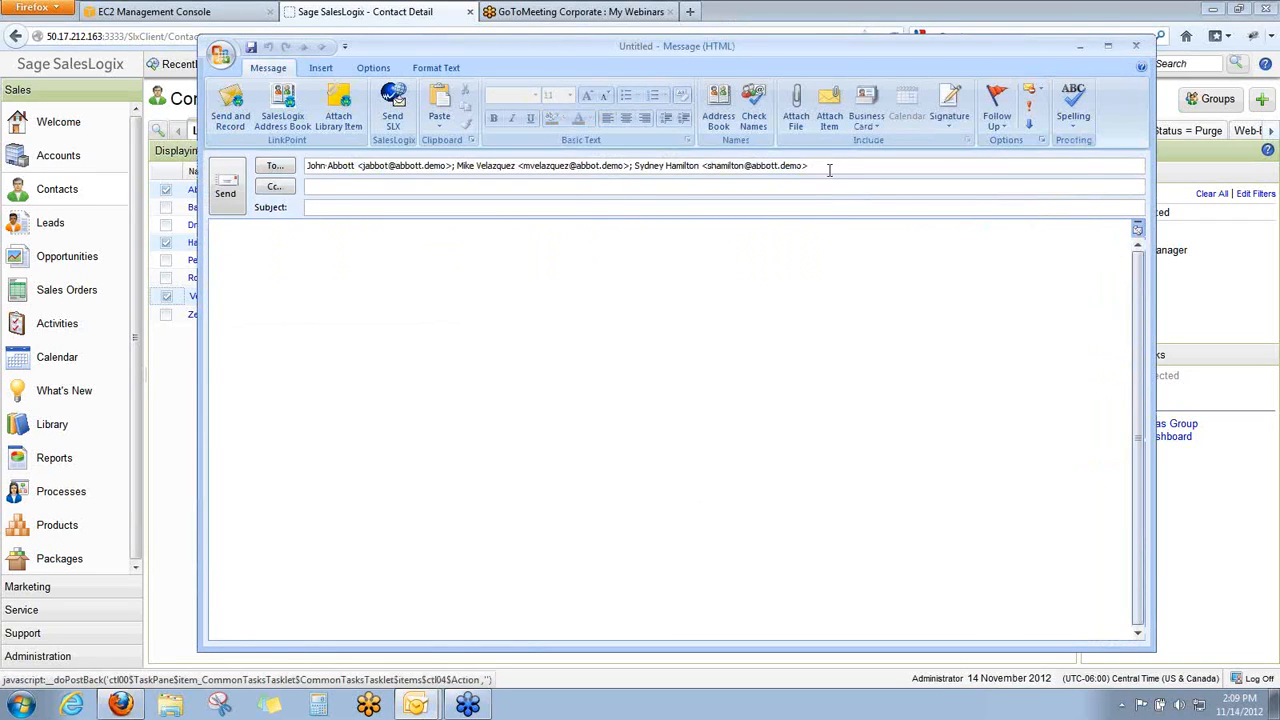
left_click_drag(829, 165, 280, 160)
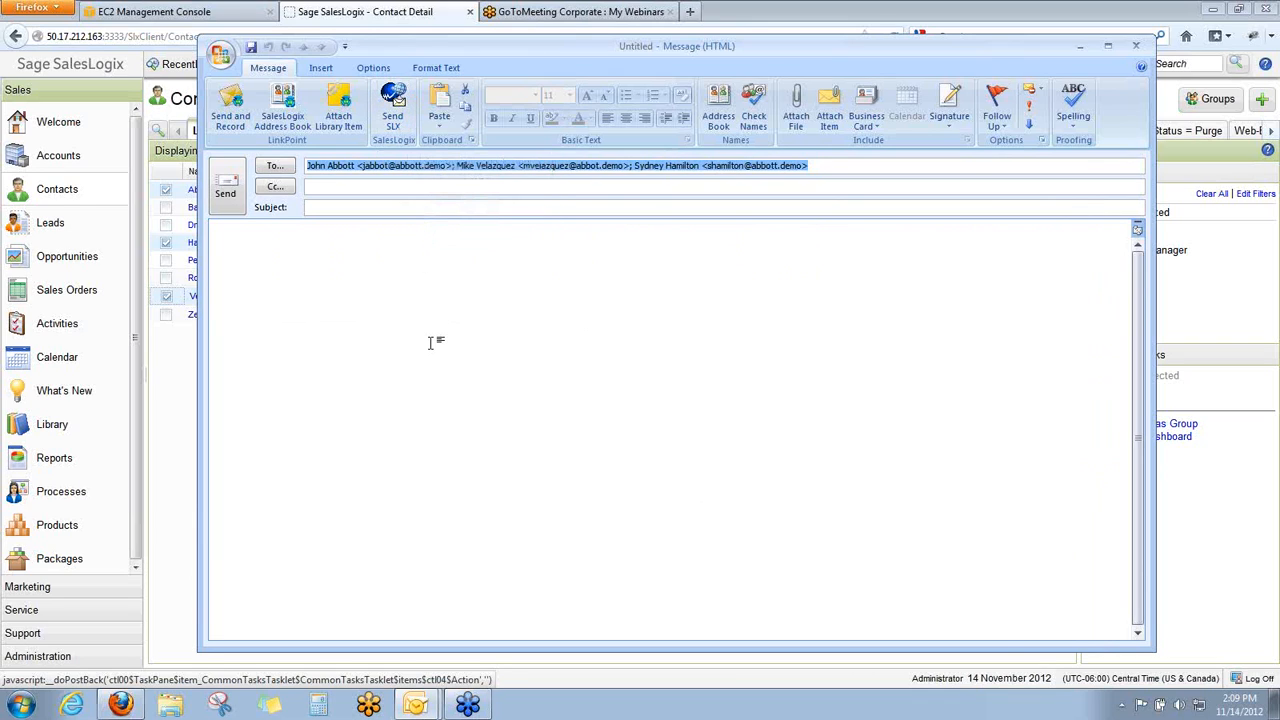
left_click(1140, 52)
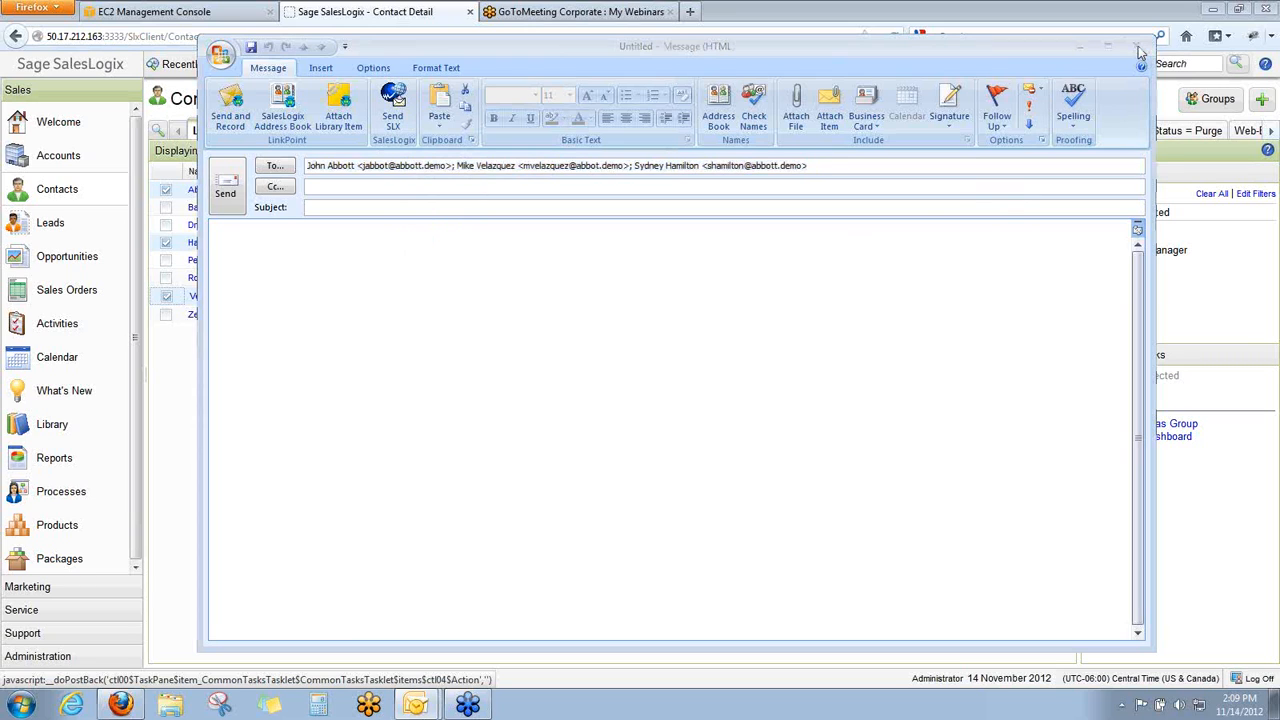
left_click(646, 392)
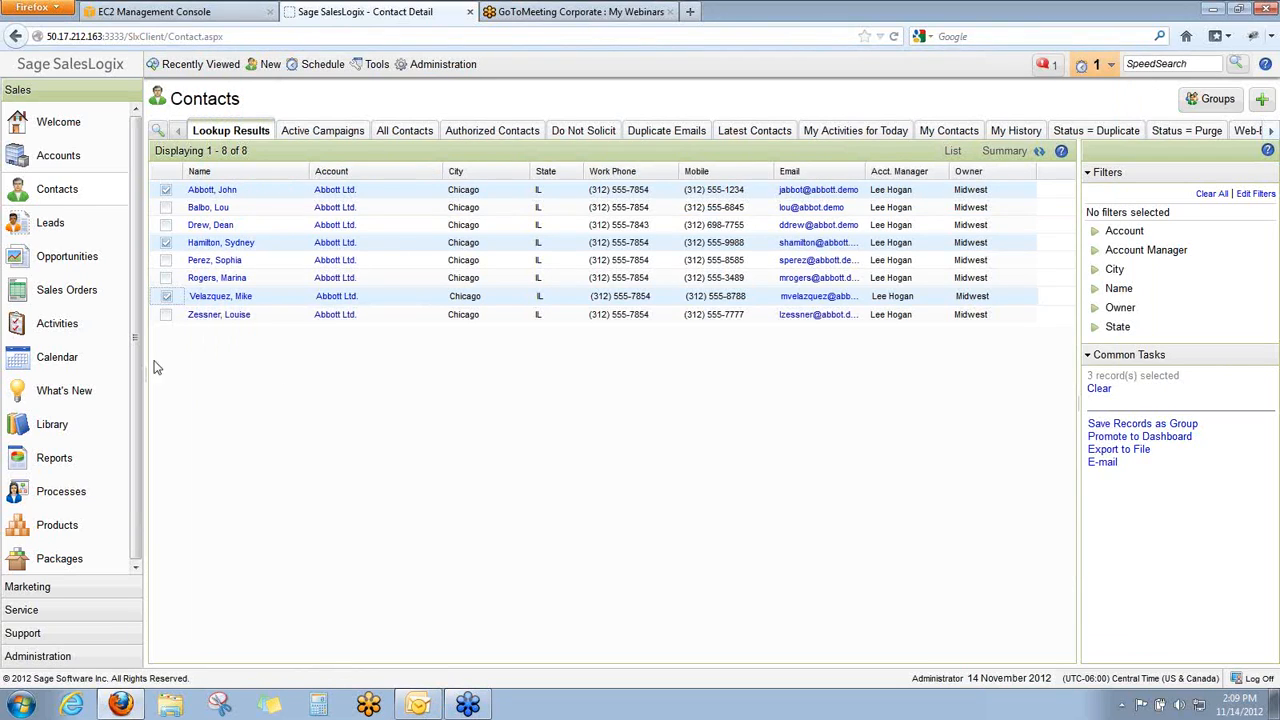
Open the calendar and show it in the work week view.
left_click(20, 366)
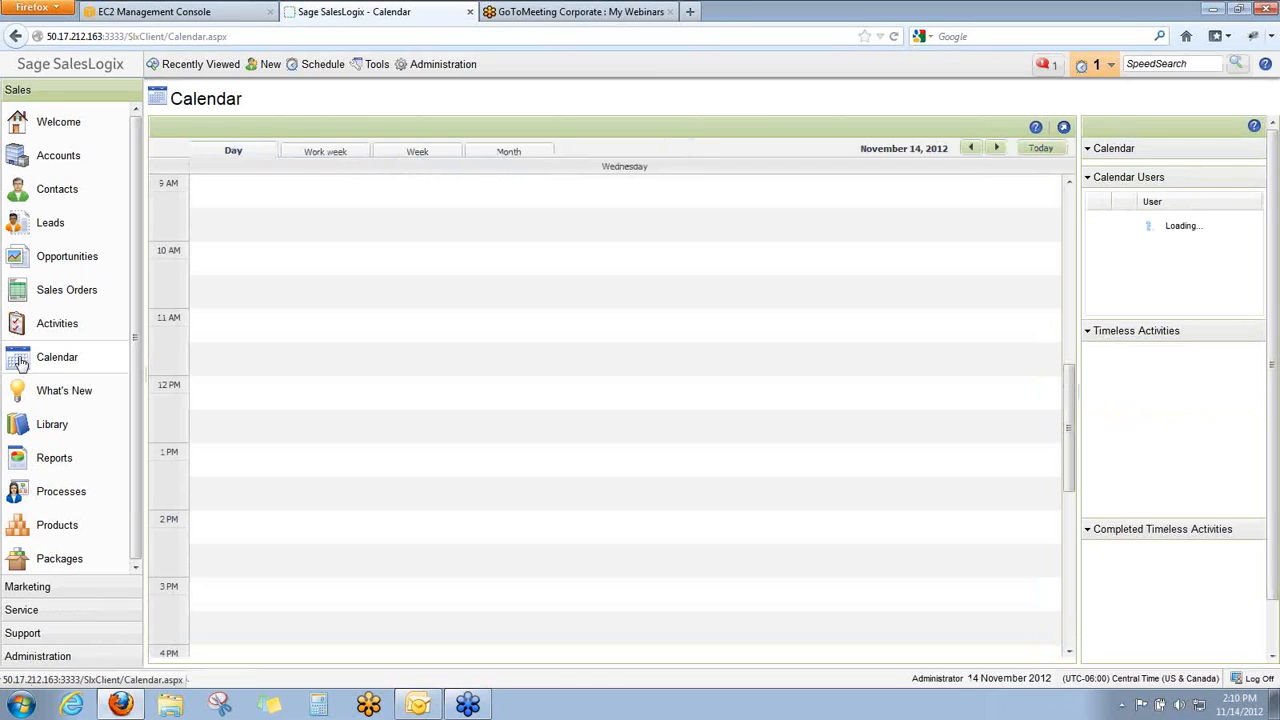
left_click(350, 158)
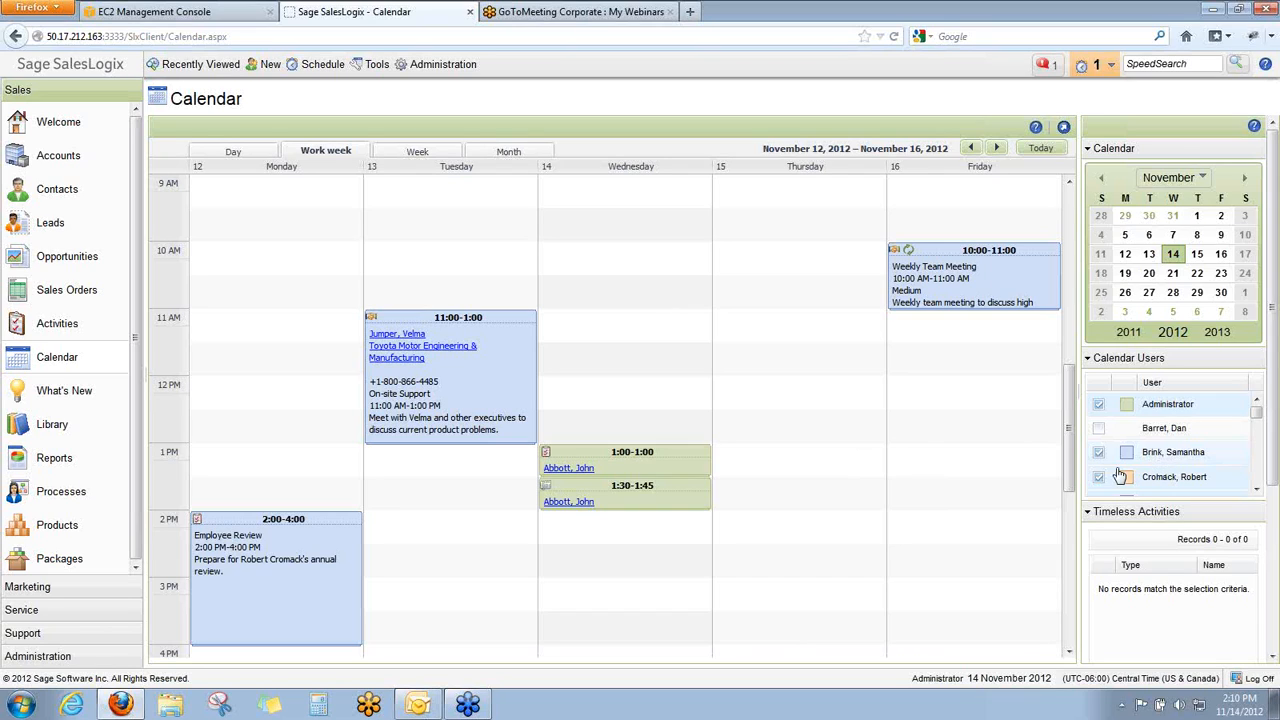
Try to display a fifth user's calendar alongside the four already selected ones.
left_click_drag(1255, 418, 1257, 423)
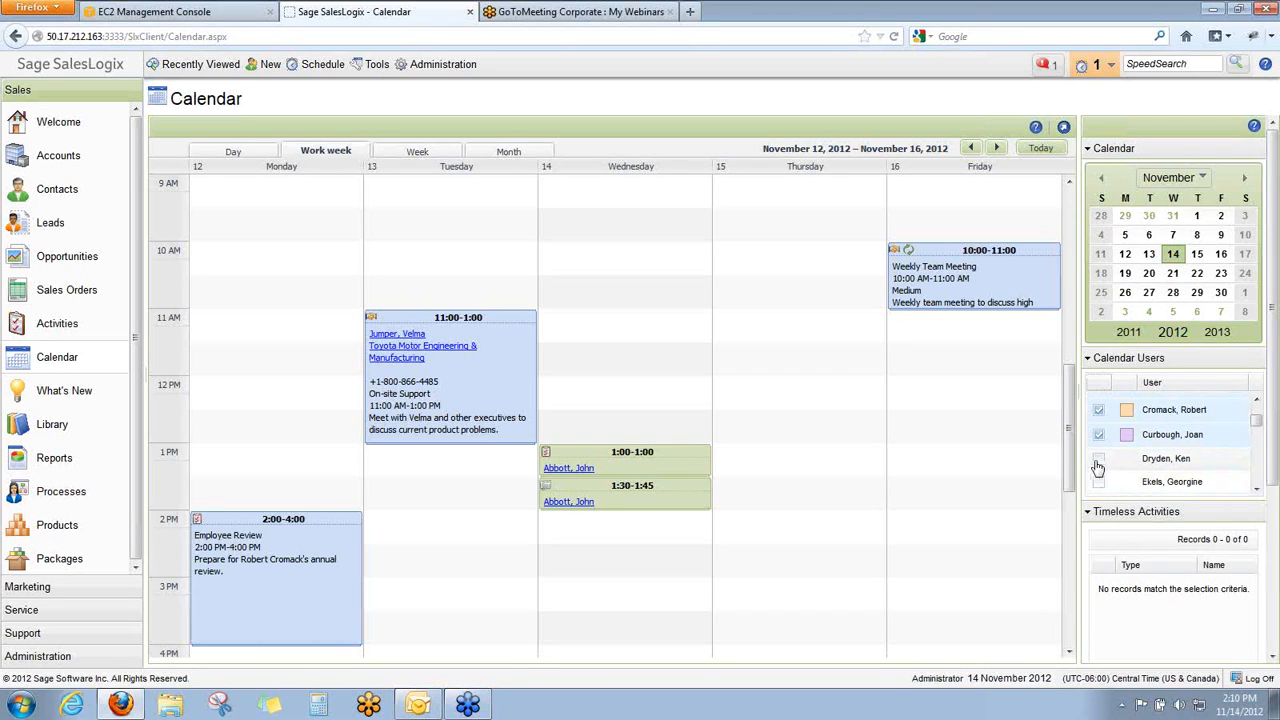
left_click(1098, 458)
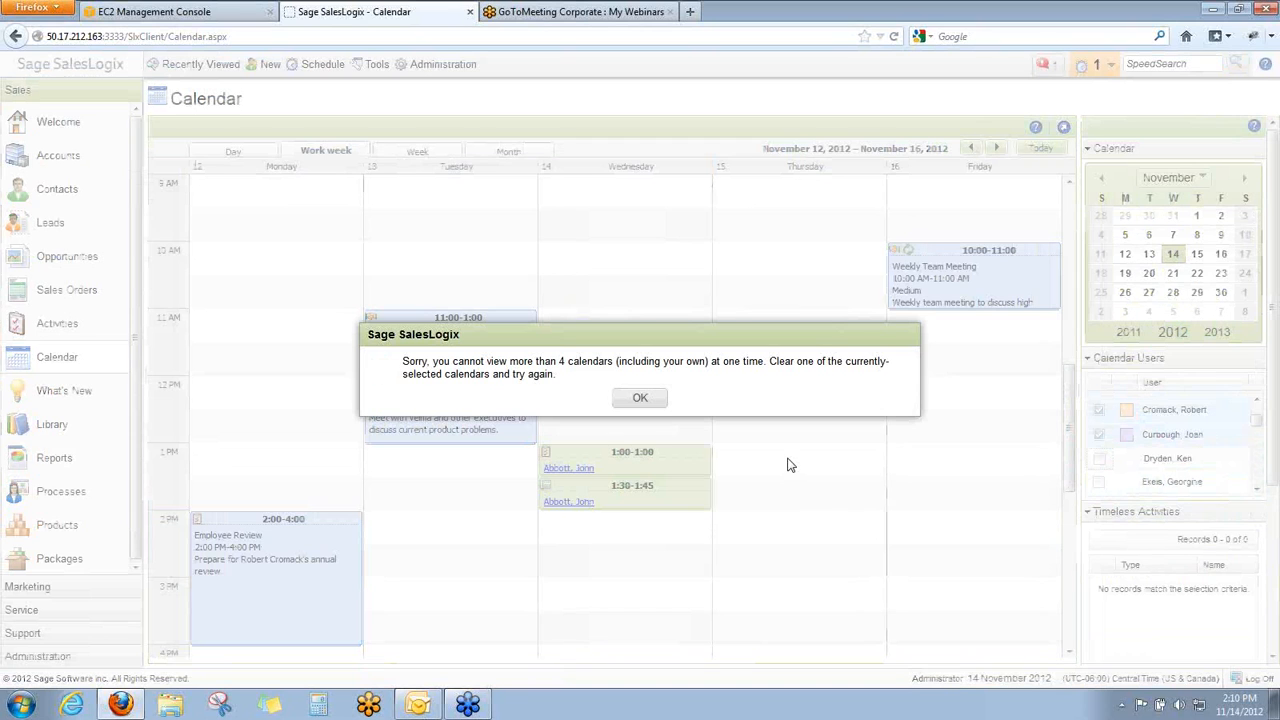
left_click(637, 401)
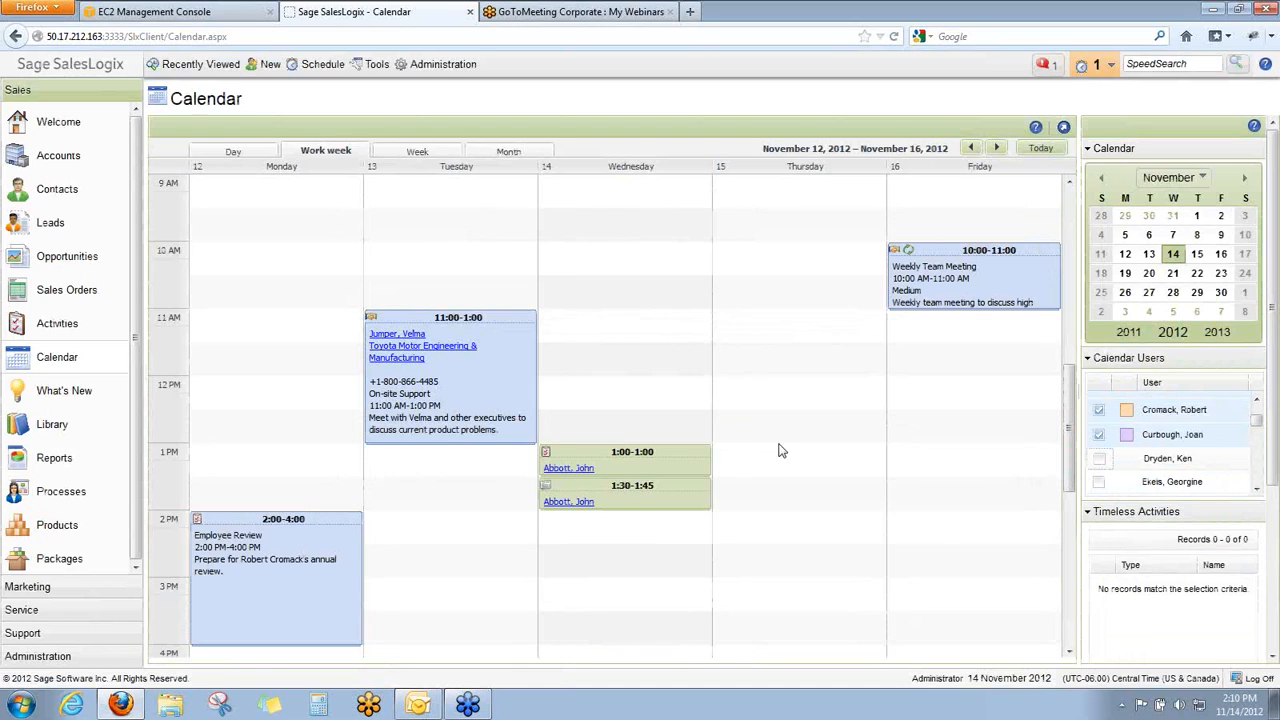
mouse_move(973, 288)
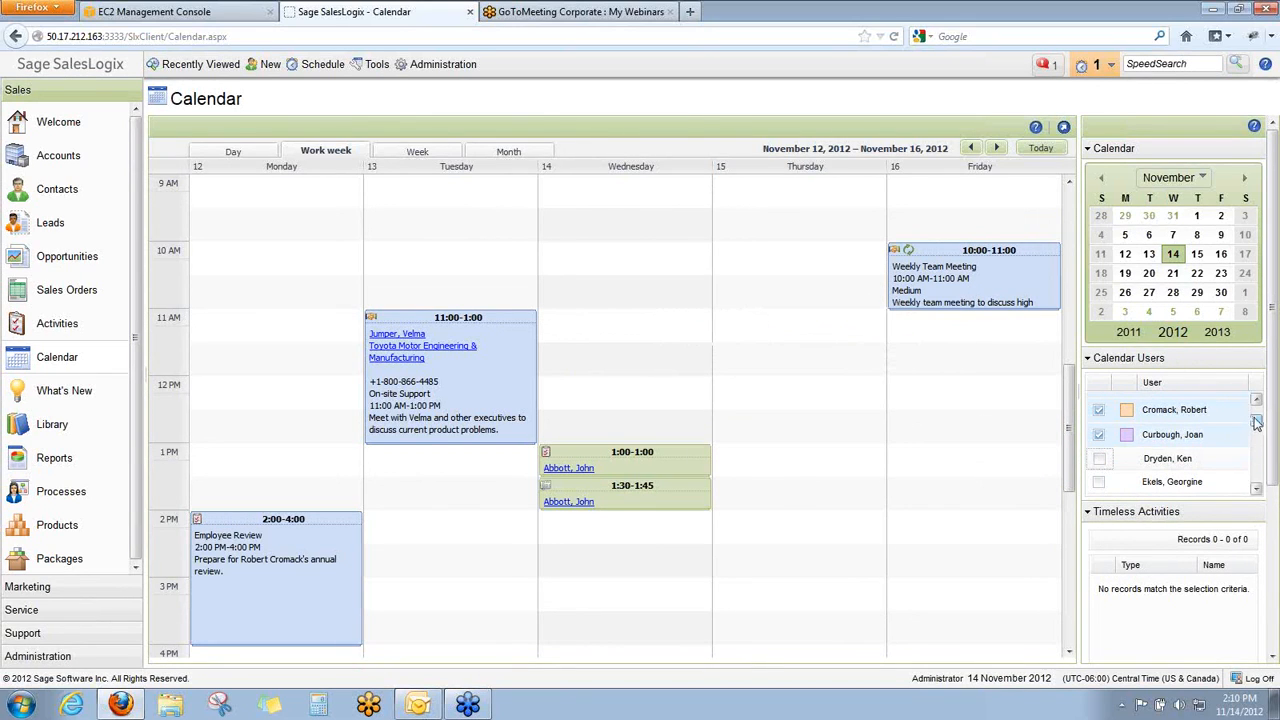
mouse_move(1256, 422)
left_mouse_down()
mouse_move(1262, 436)
mouse_move(1262, 418)
left_mouse_up()
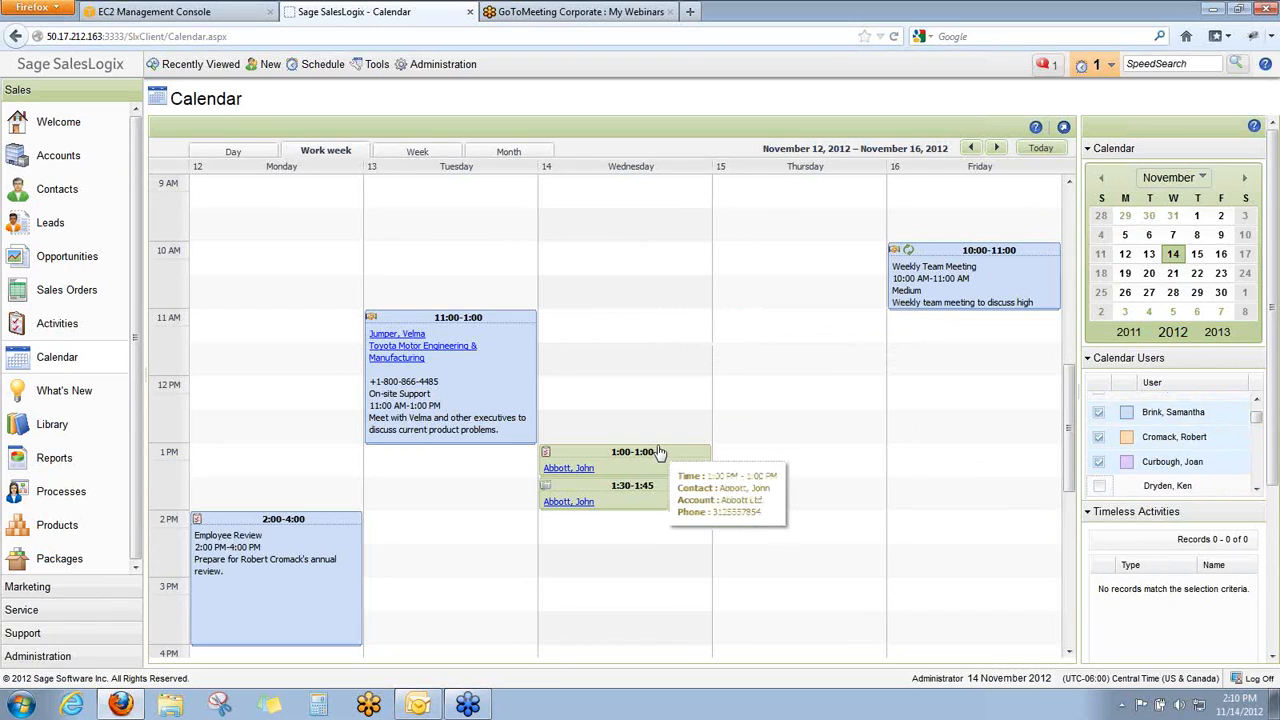
Move only this occurrence of Friday's Weekly Team Meeting to Thursday, November 15, from 10:25 to 11:25 AM.
mouse_move(469, 383)
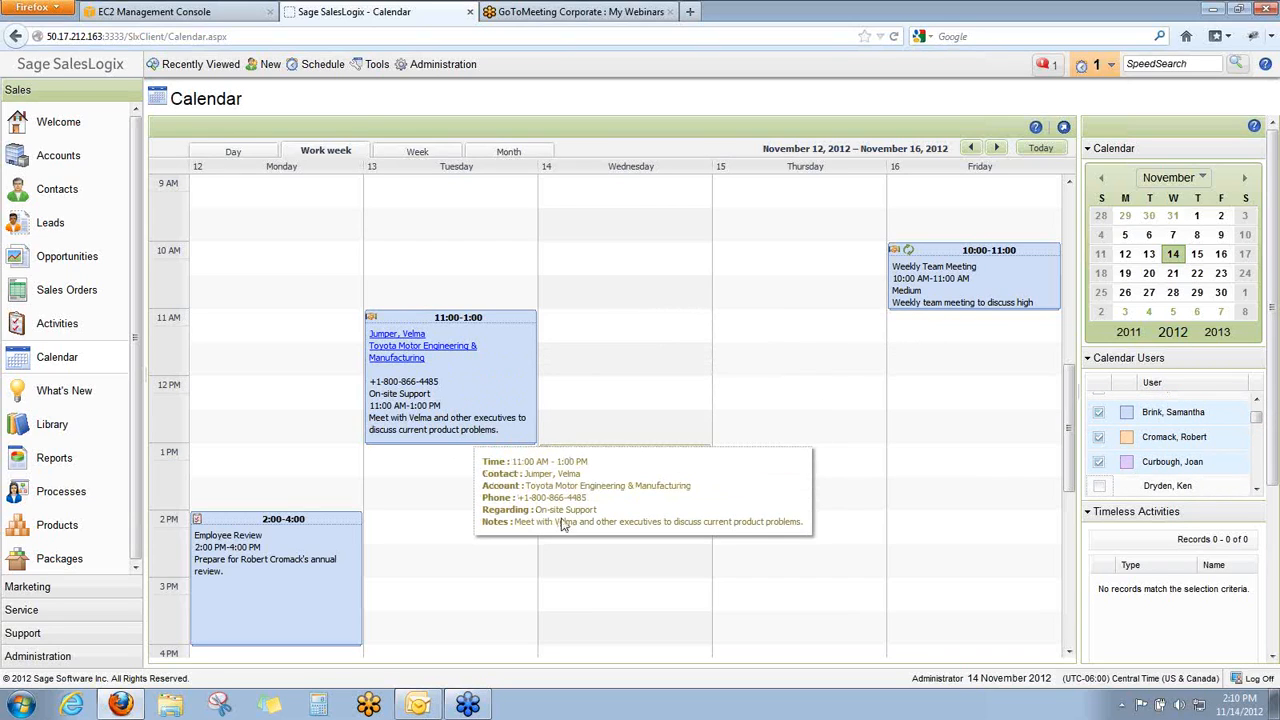
mouse_move(966, 295)
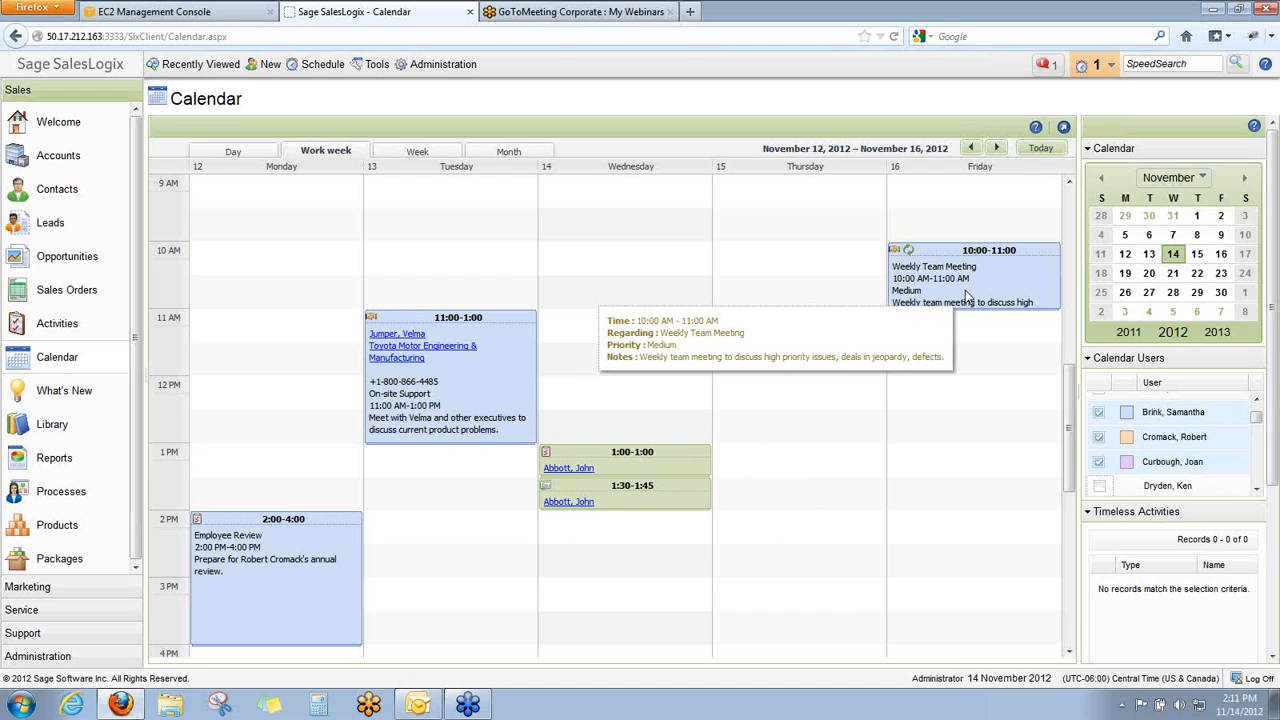
left_click_drag(970, 253, 829, 274)
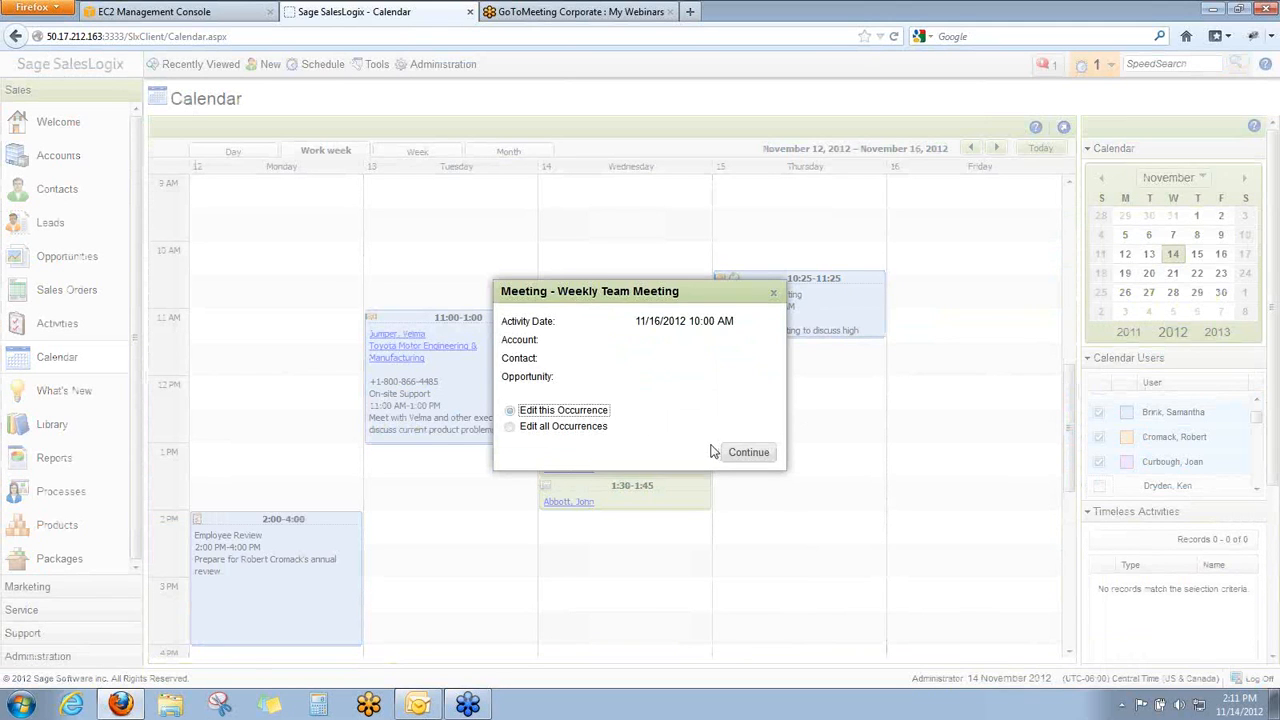
left_click(750, 453)
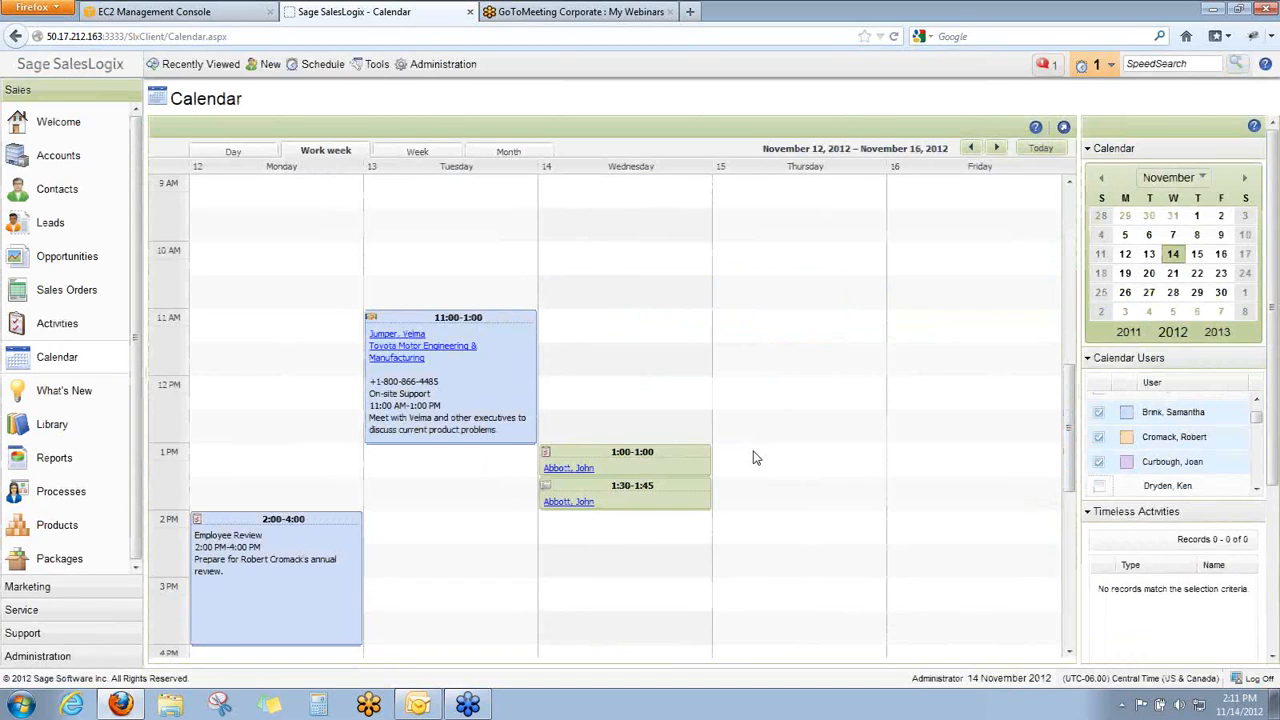
Open Tuesday's On-site Support meeting and add the user listed just below Administrator to its availability schedule.
mouse_move(420, 355)
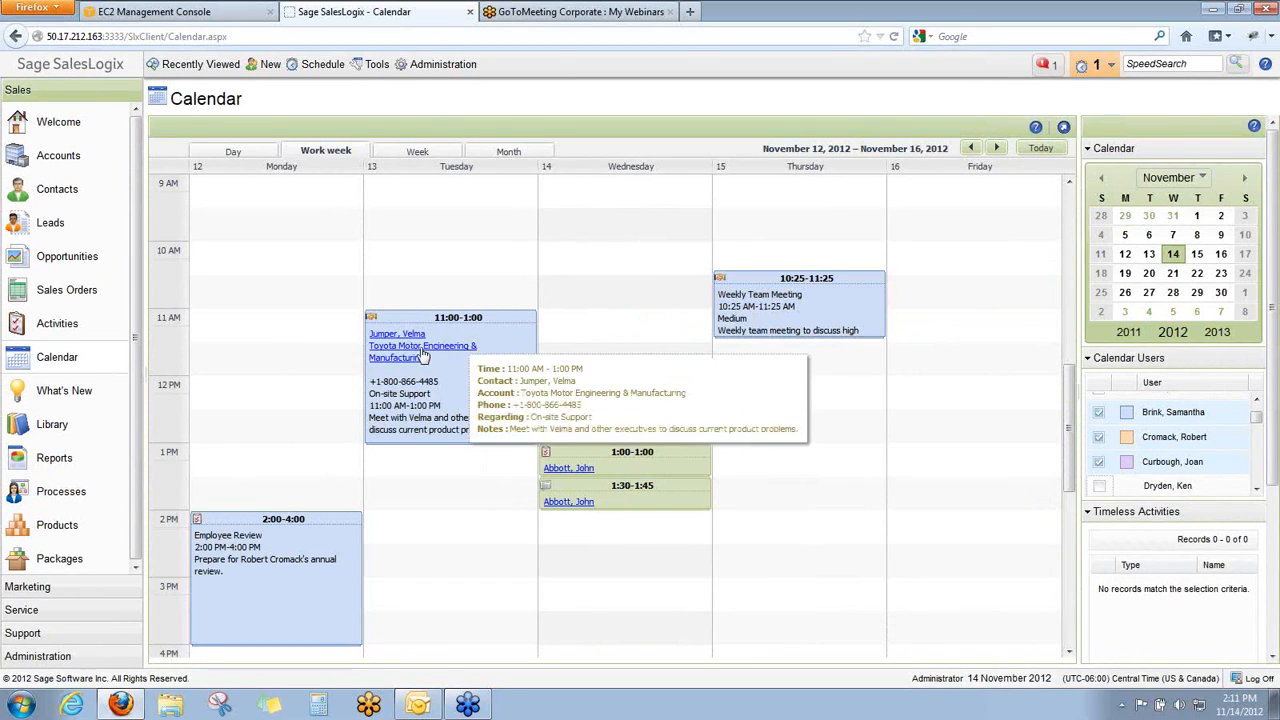
mouse_move(492, 330)
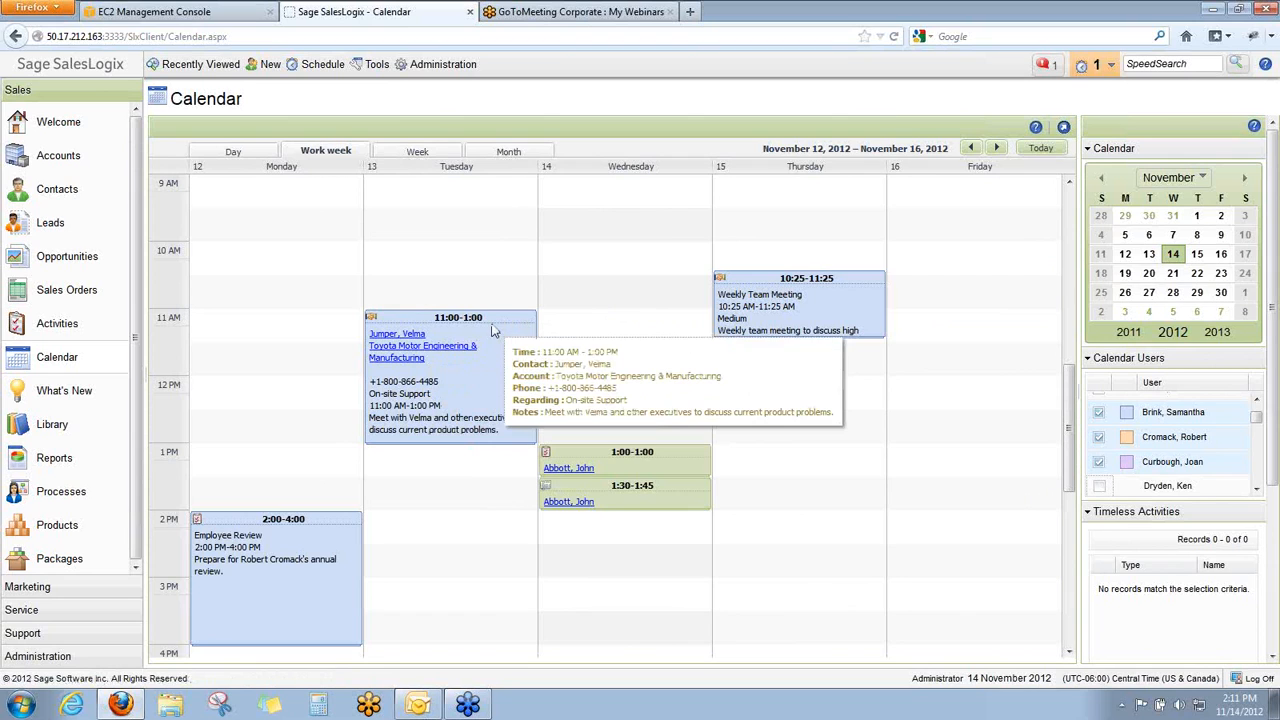
double_click(440, 352)
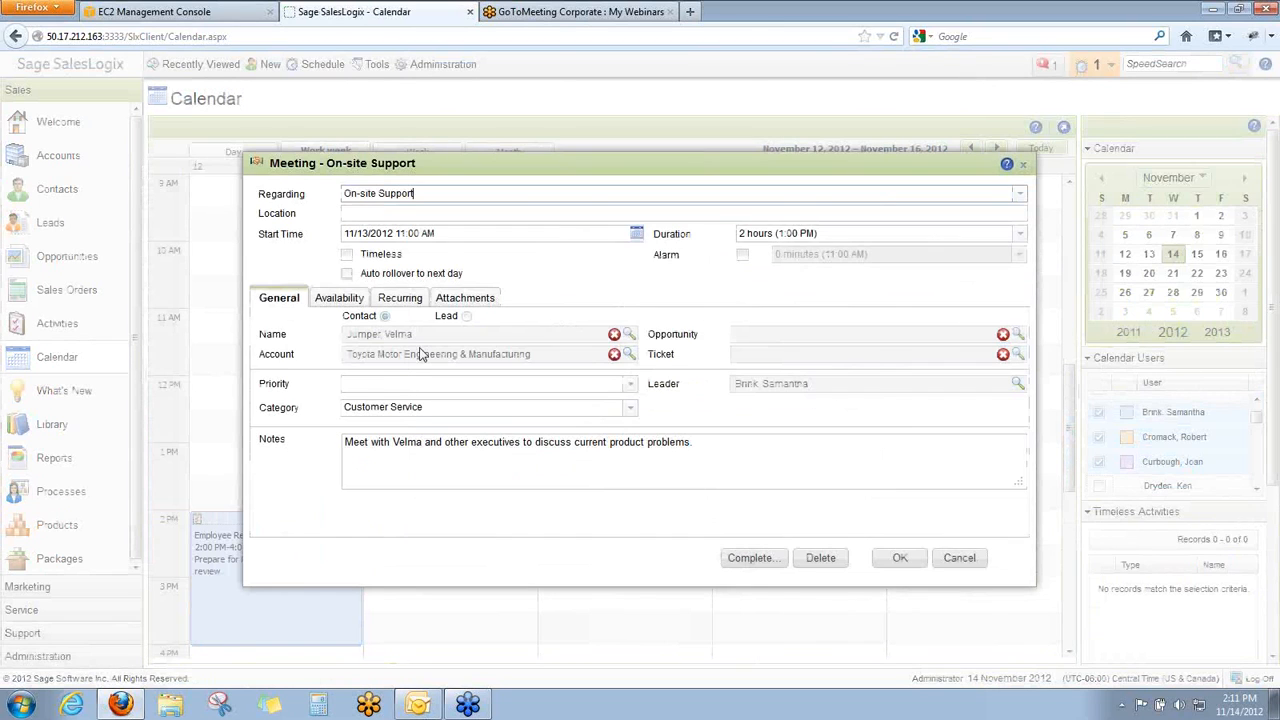
mouse_move(420, 354)
left_click(340, 302)
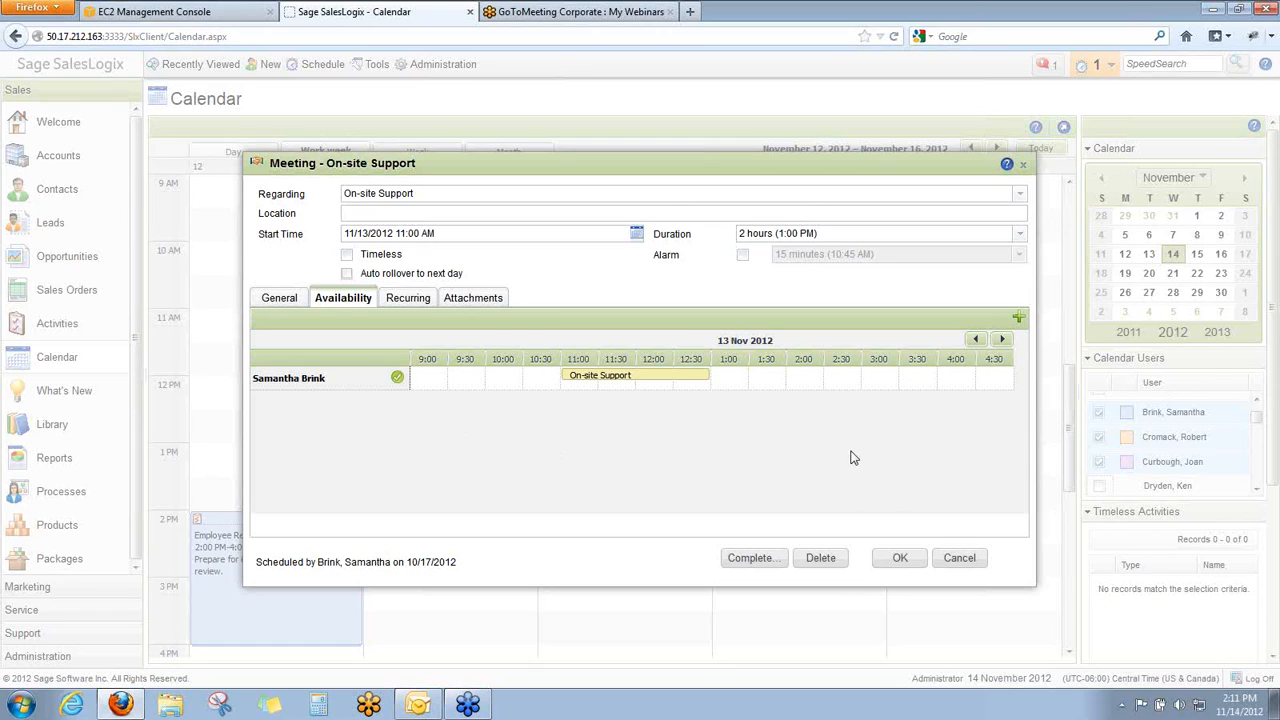
left_click(1021, 320)
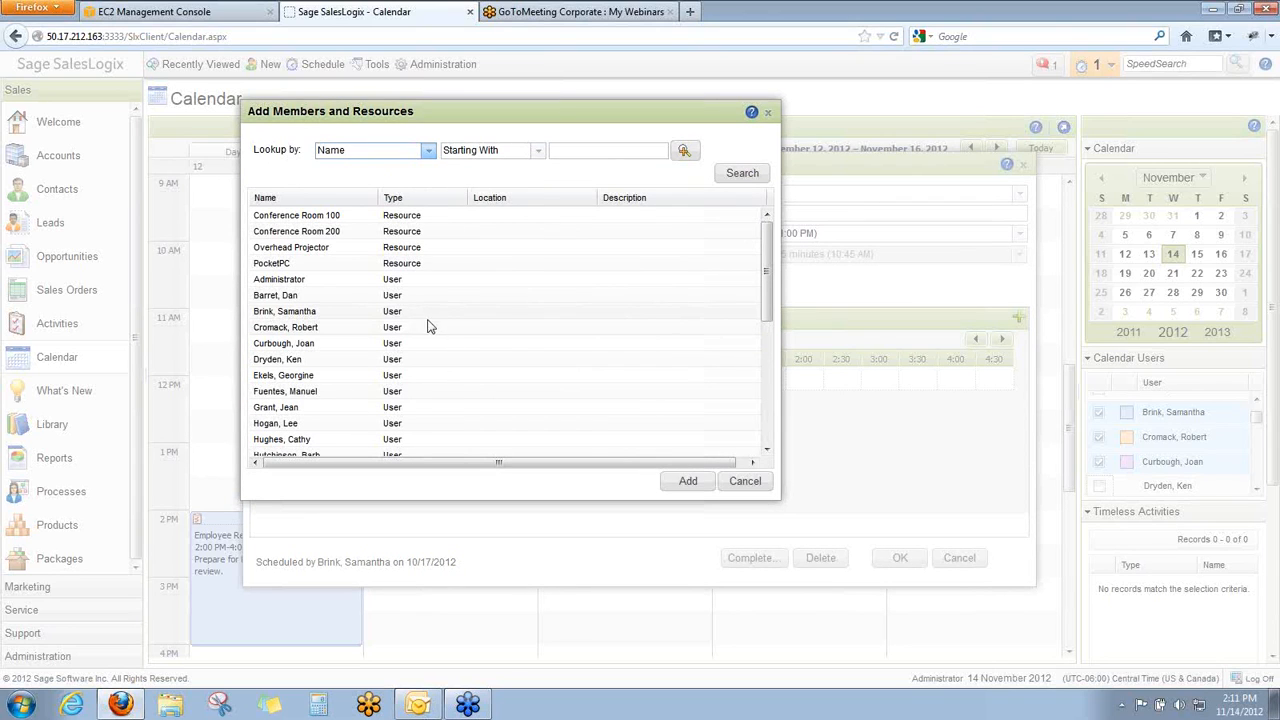
left_click(392, 296)
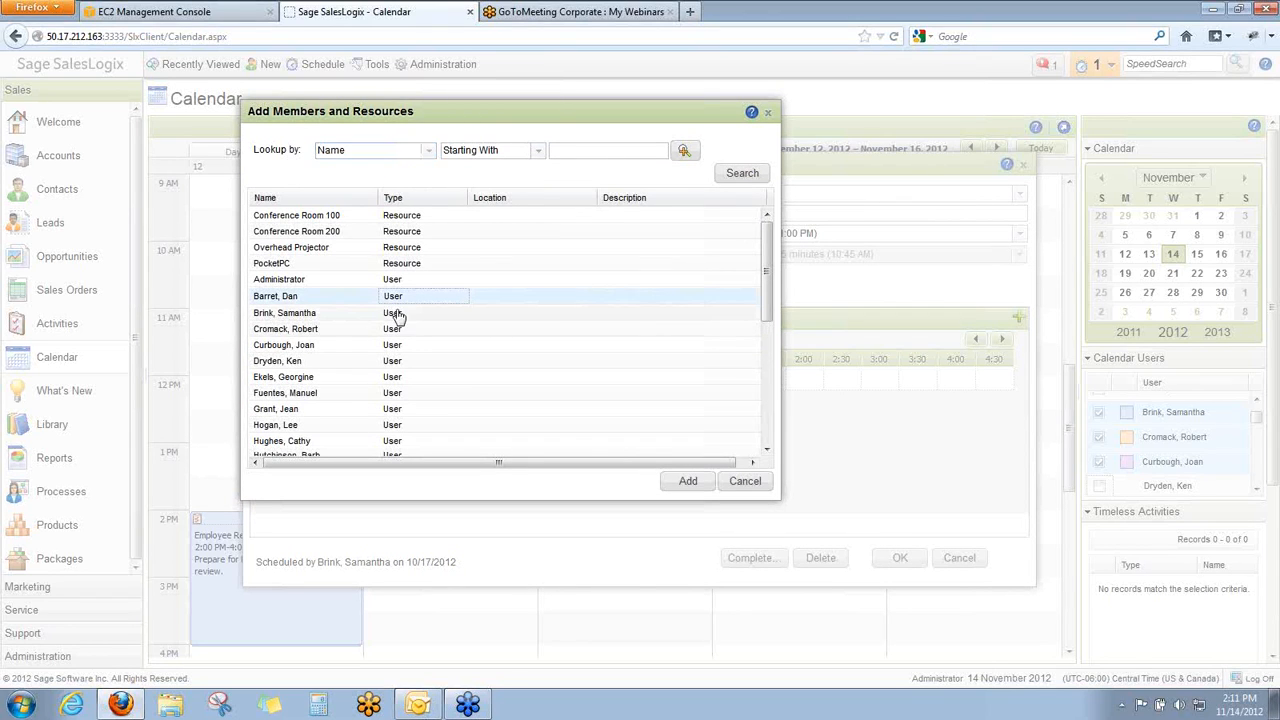
left_click(688, 481)
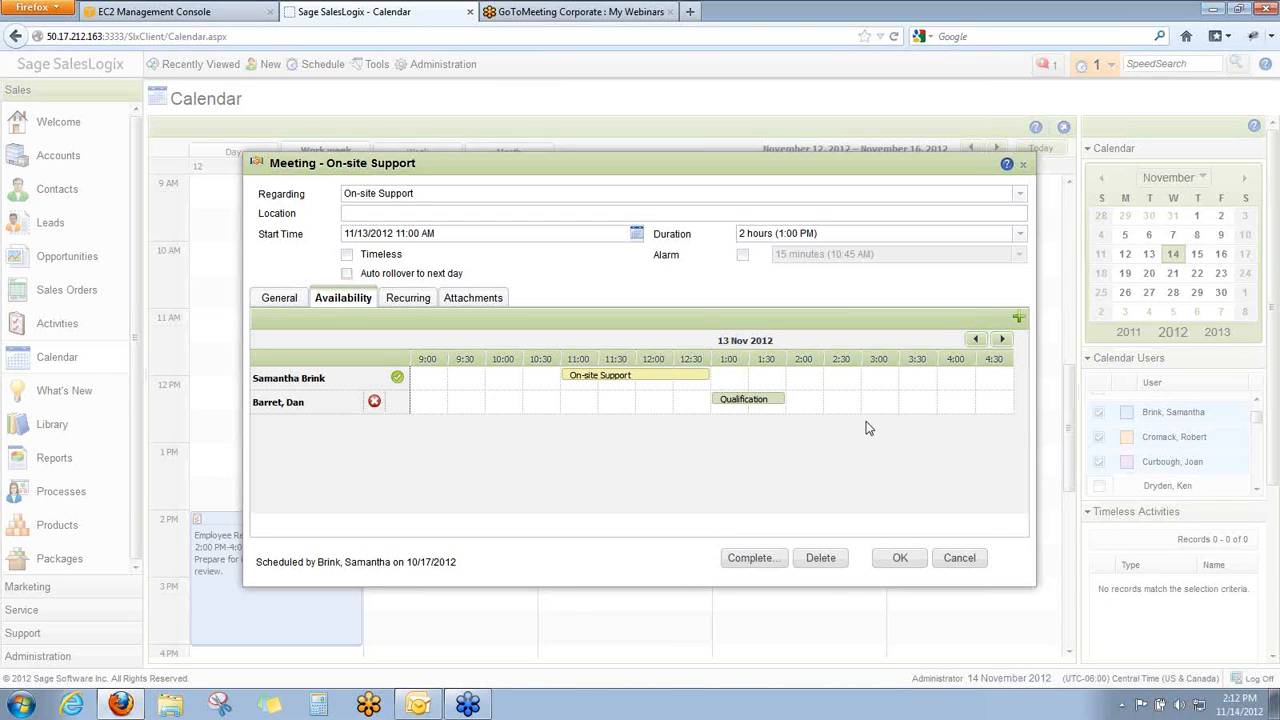
Add the Conference Room 100 resource to the On-site Support meeting and save the meeting.
left_click(1019, 321)
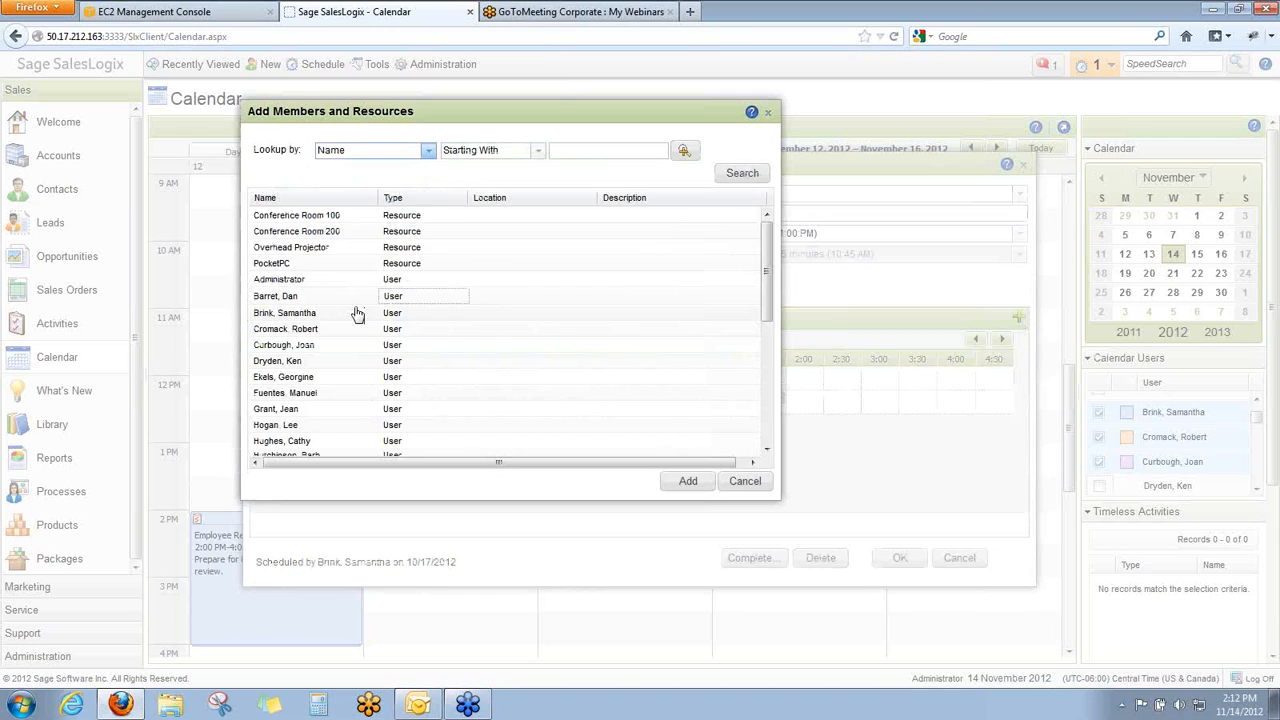
left_click(334, 217)
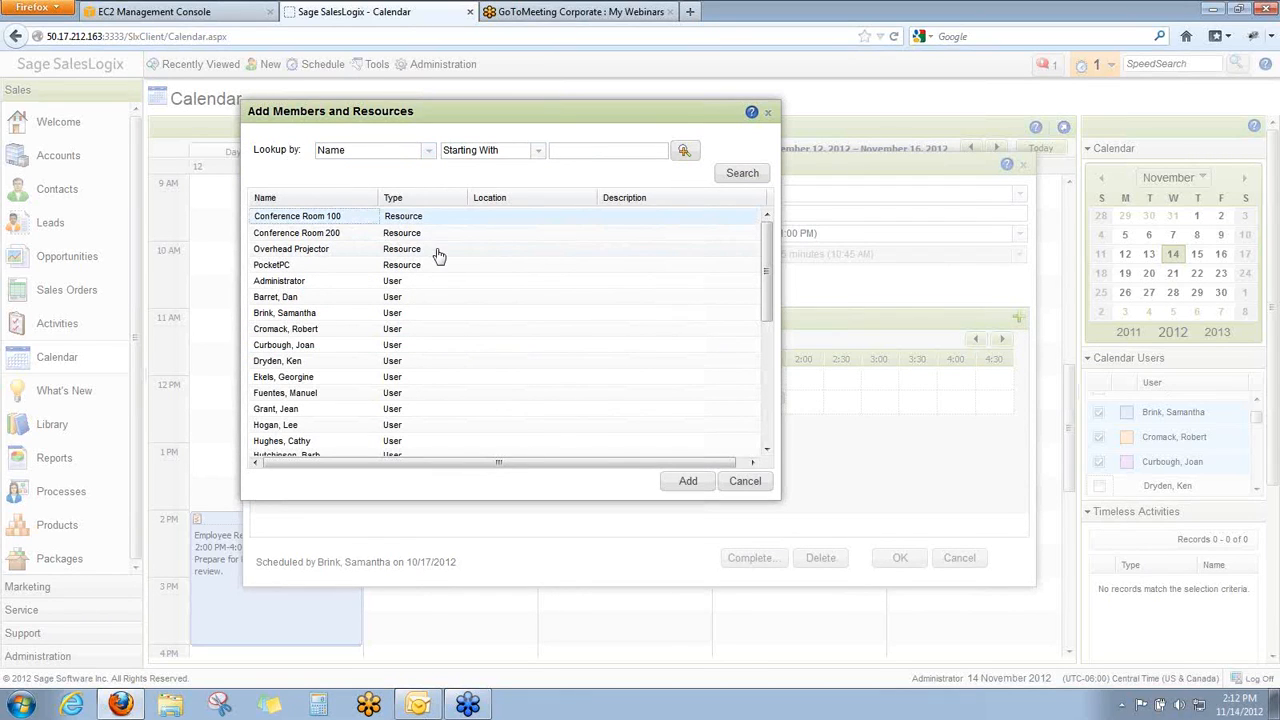
left_click(691, 482)
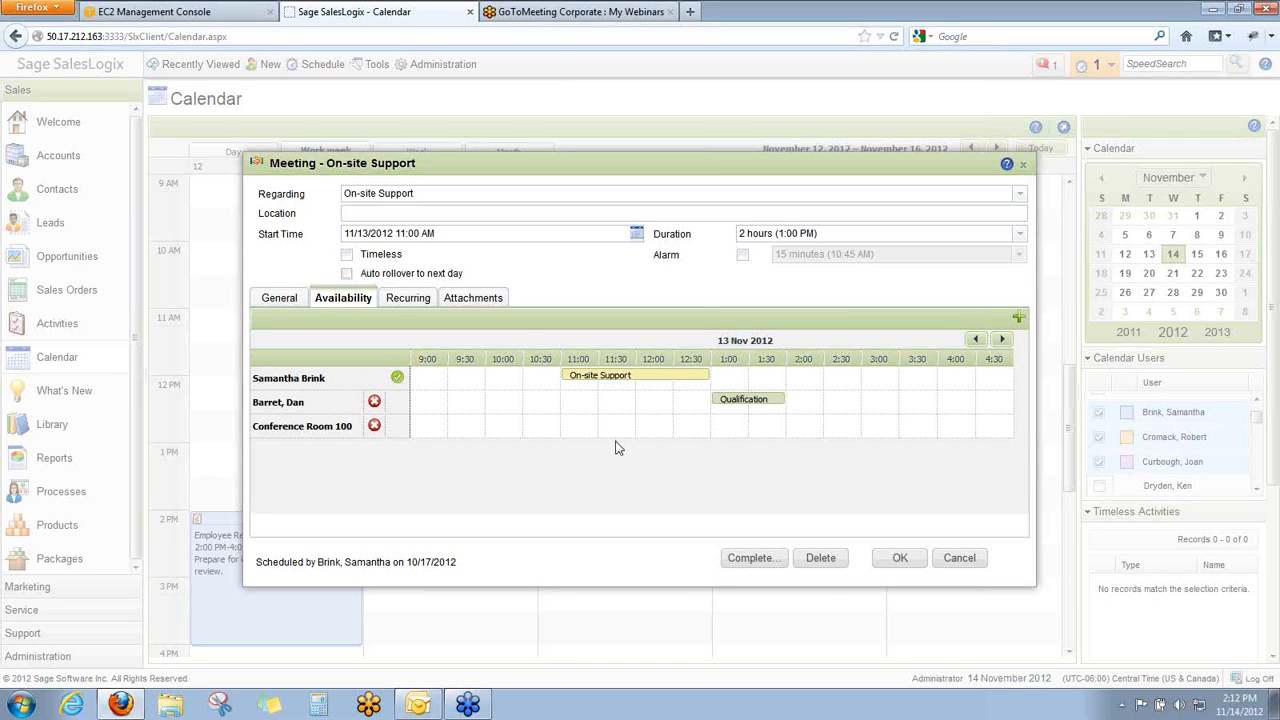
left_click(902, 567)
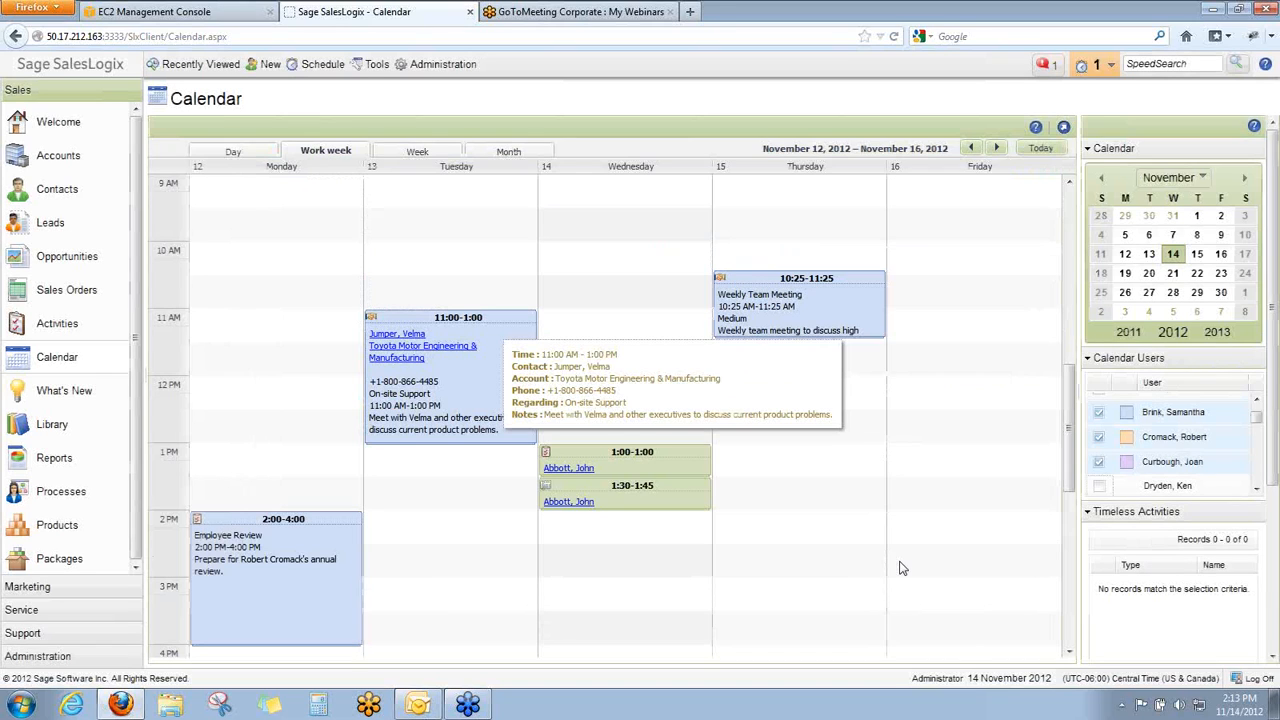
Open the first contact's record from the contacts list and open its ContactDetails form in the form editor.
left_click(57, 190)
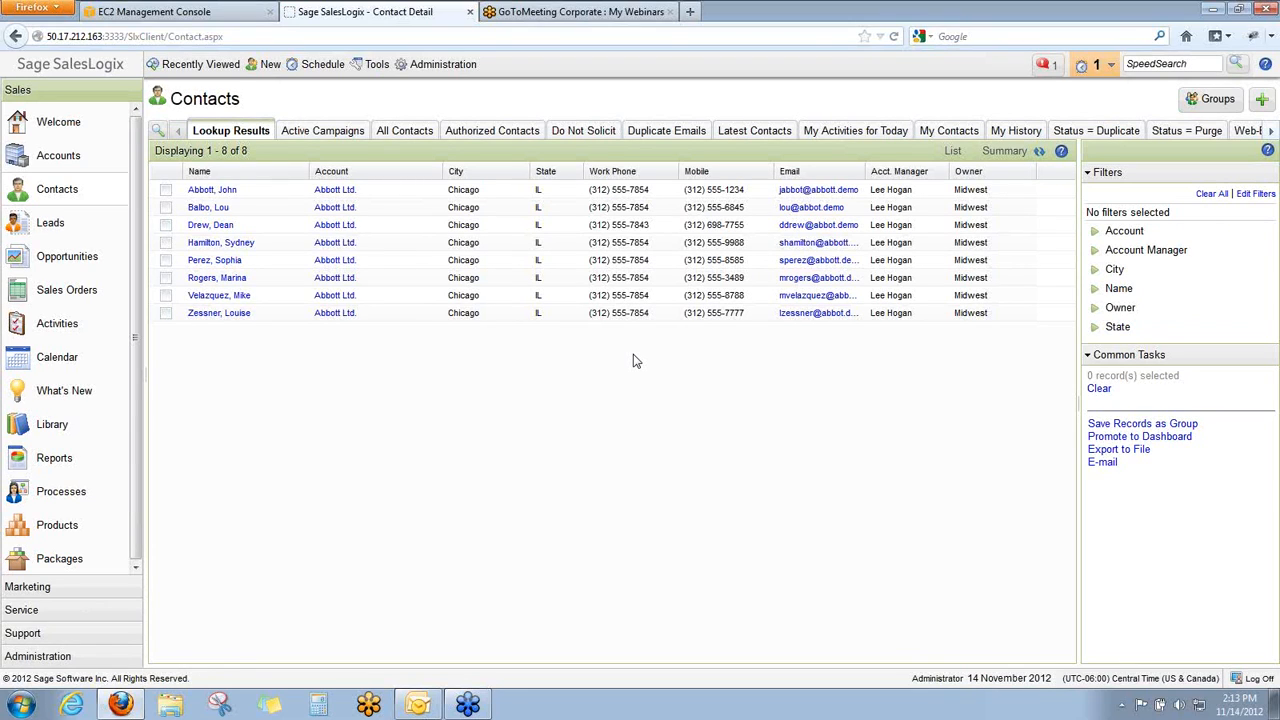
left_click(220, 192)
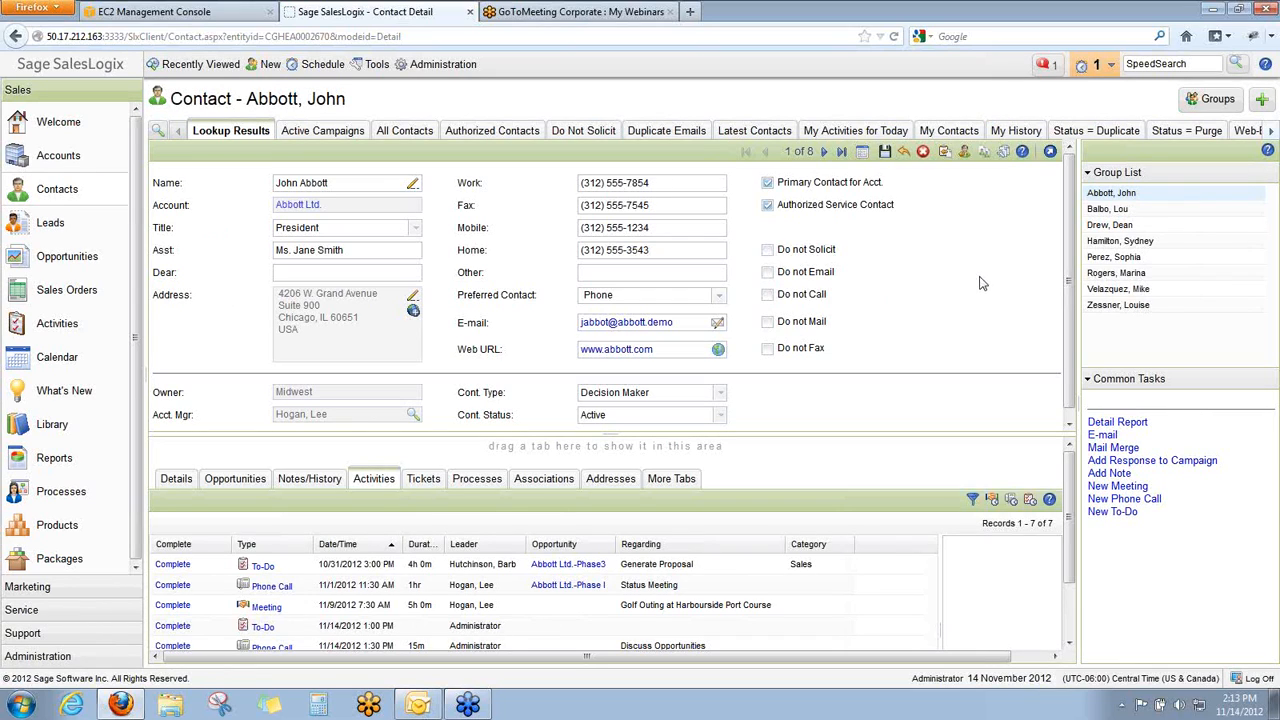
left_click(1005, 155)
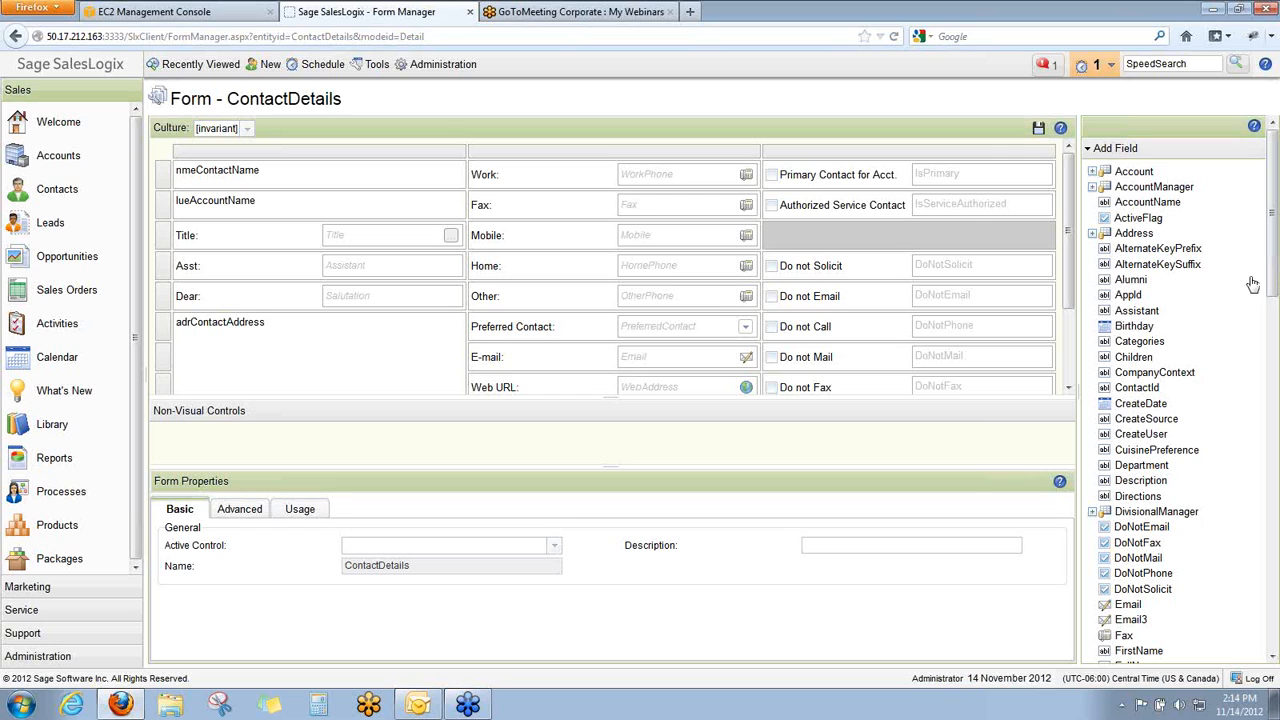
Add the Birthday field to the empty cell beside Cont. Type on the ContactDetails form.
mouse_move(1274, 275)
left_mouse_down()
mouse_move(1275, 330)
mouse_move(1273, 268)
left_mouse_up()
scroll(1070, 300, "down", 3)
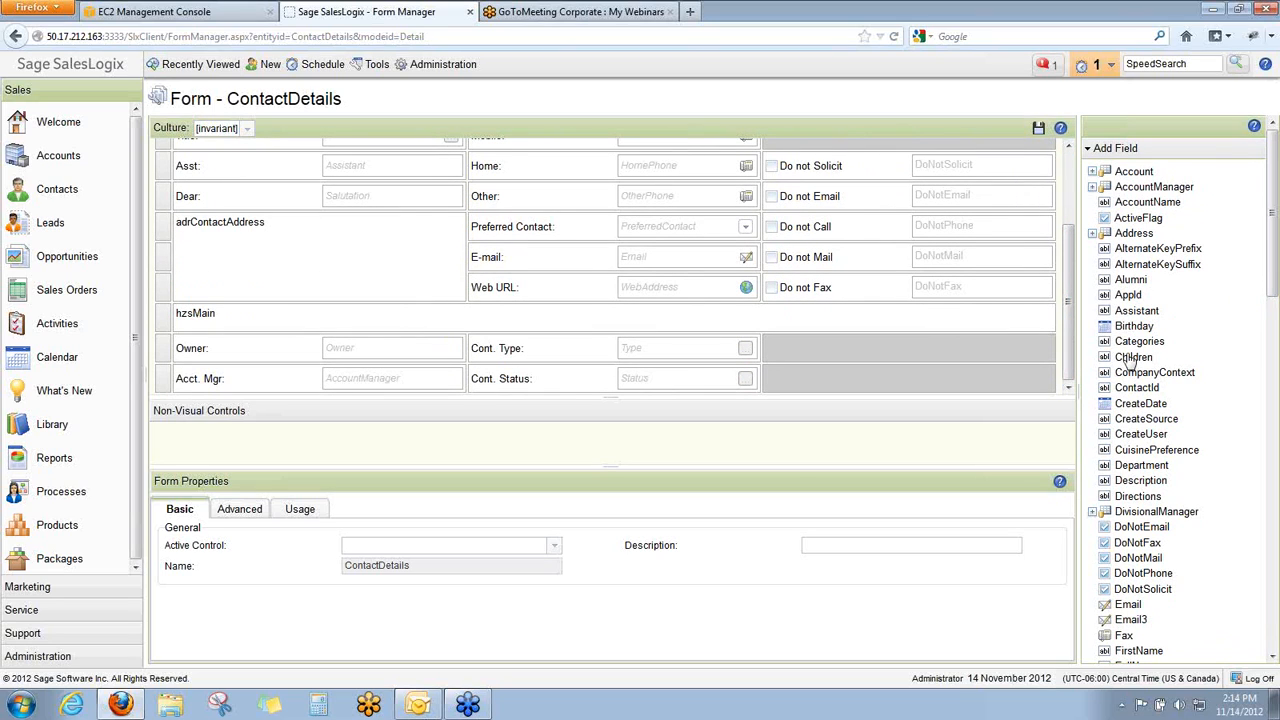
left_click_drag(1130, 328, 917, 352)
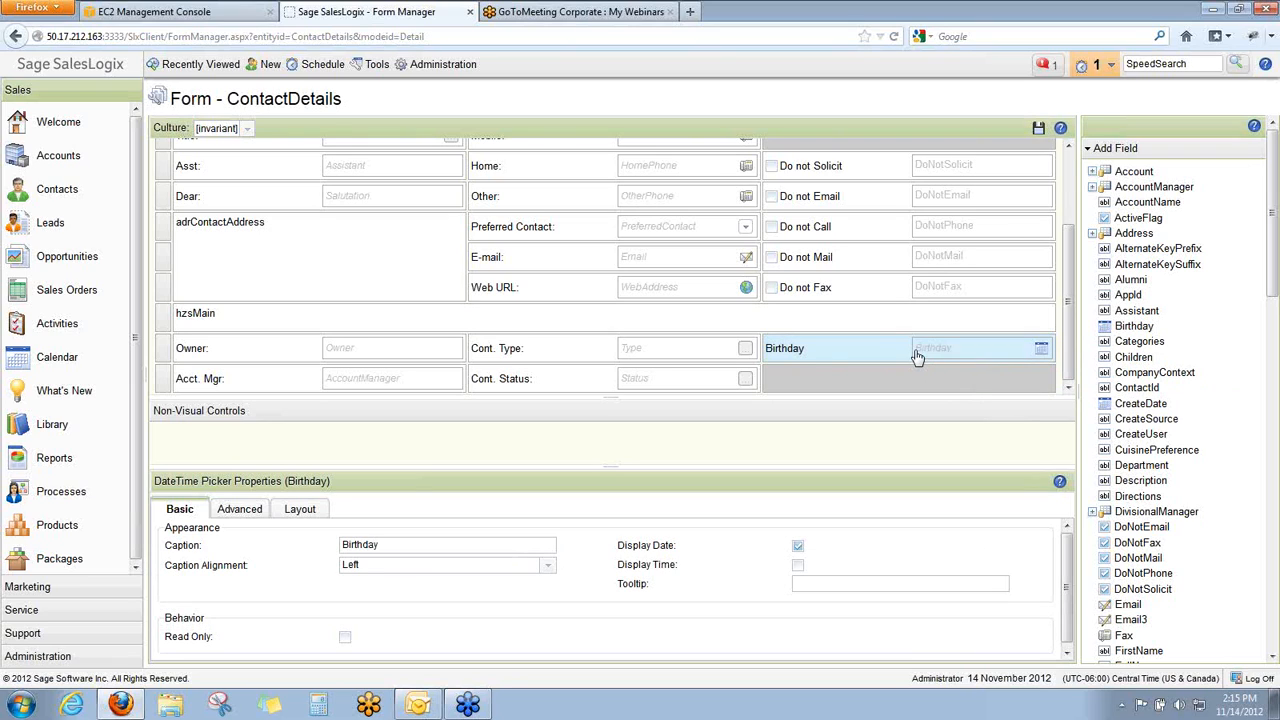
Make the Do not Fax checkbox invisible and disabled, and save the form.
left_click(892, 302)
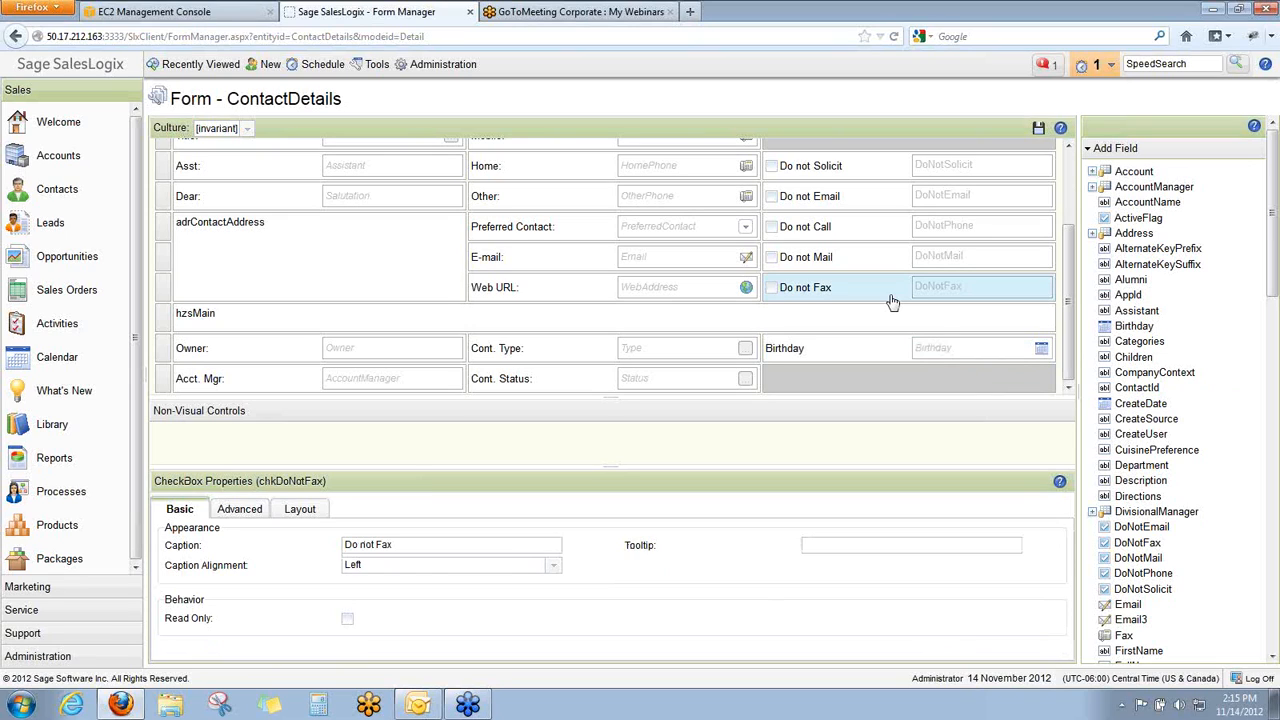
left_click(245, 510)
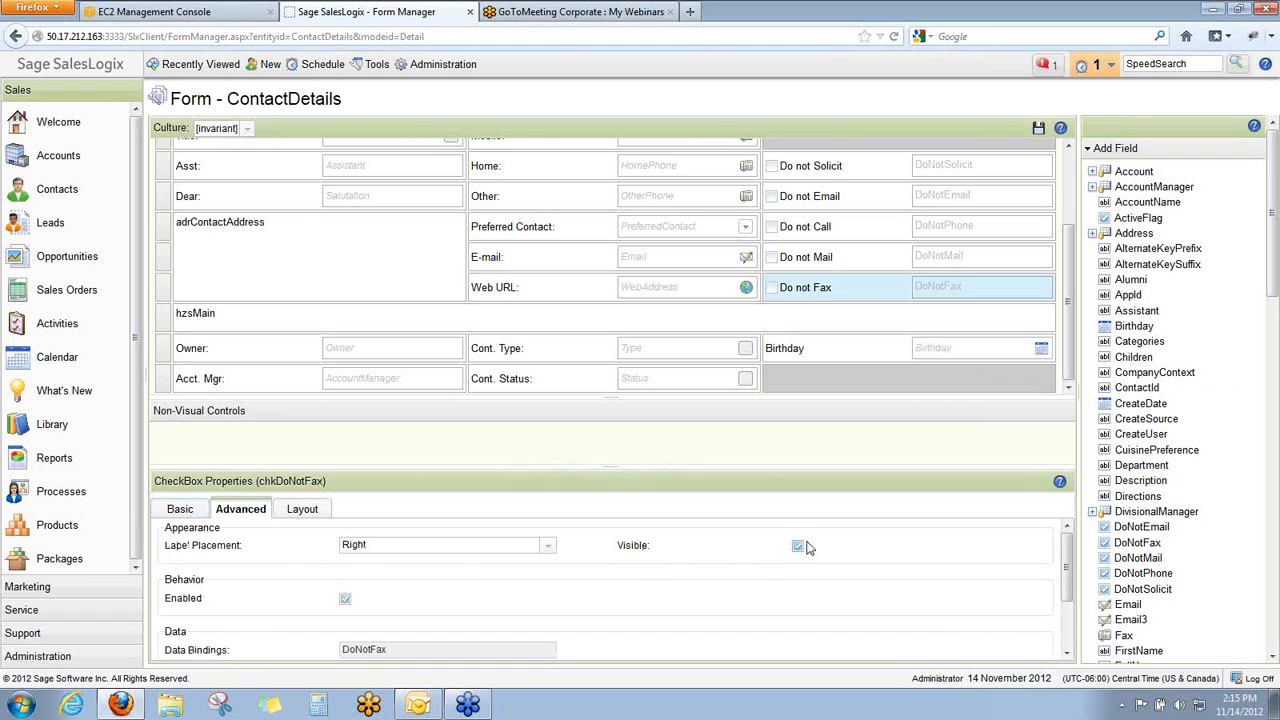
left_click(799, 548)
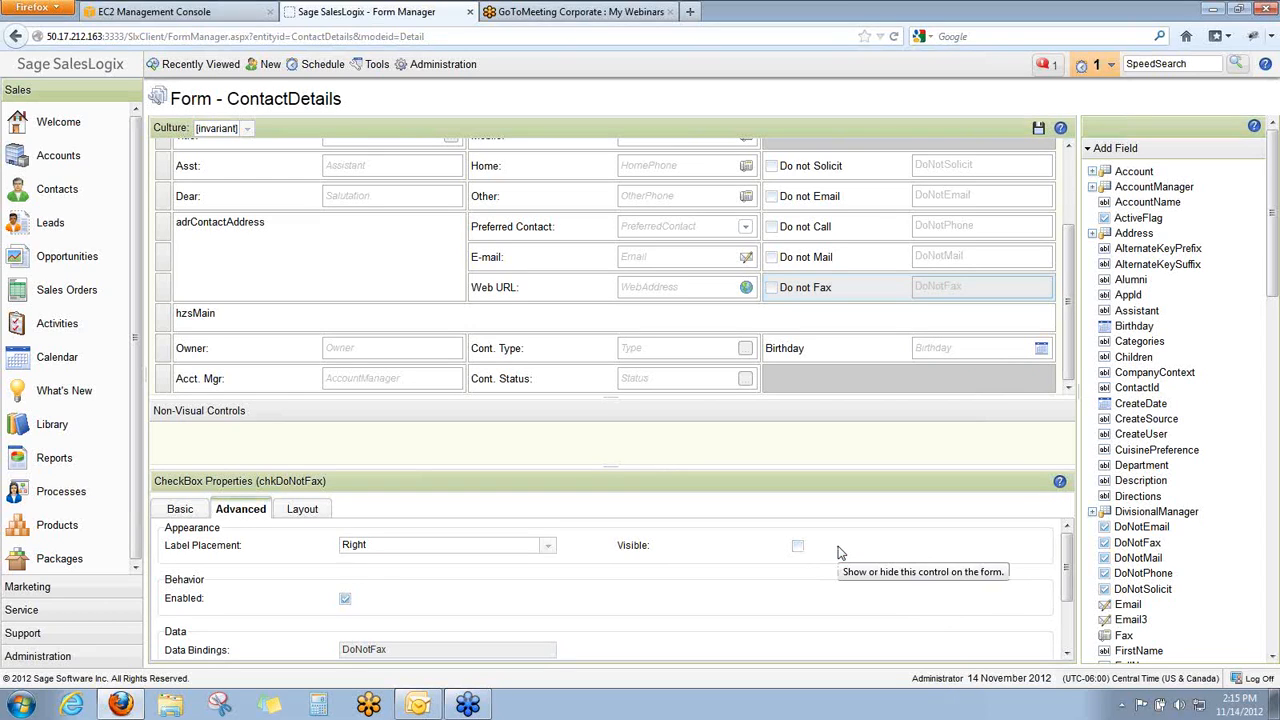
left_click(345, 601)
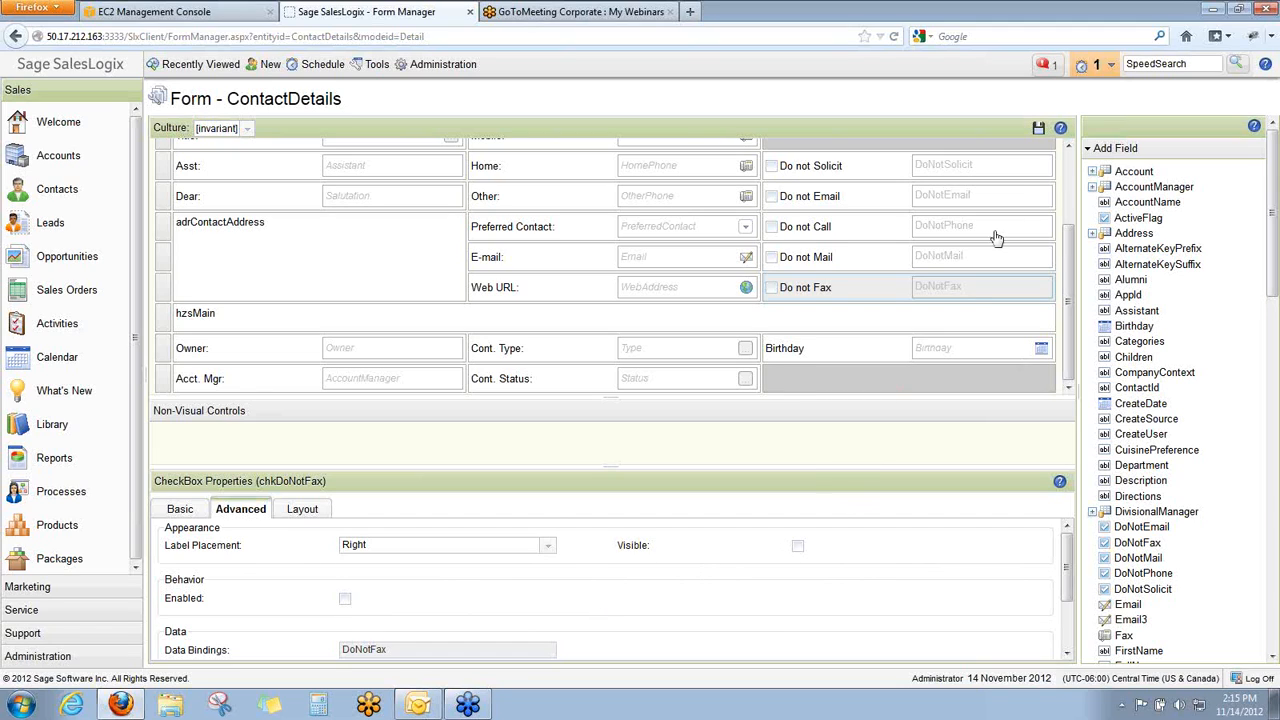
scroll(1041, 136, "up", 1)
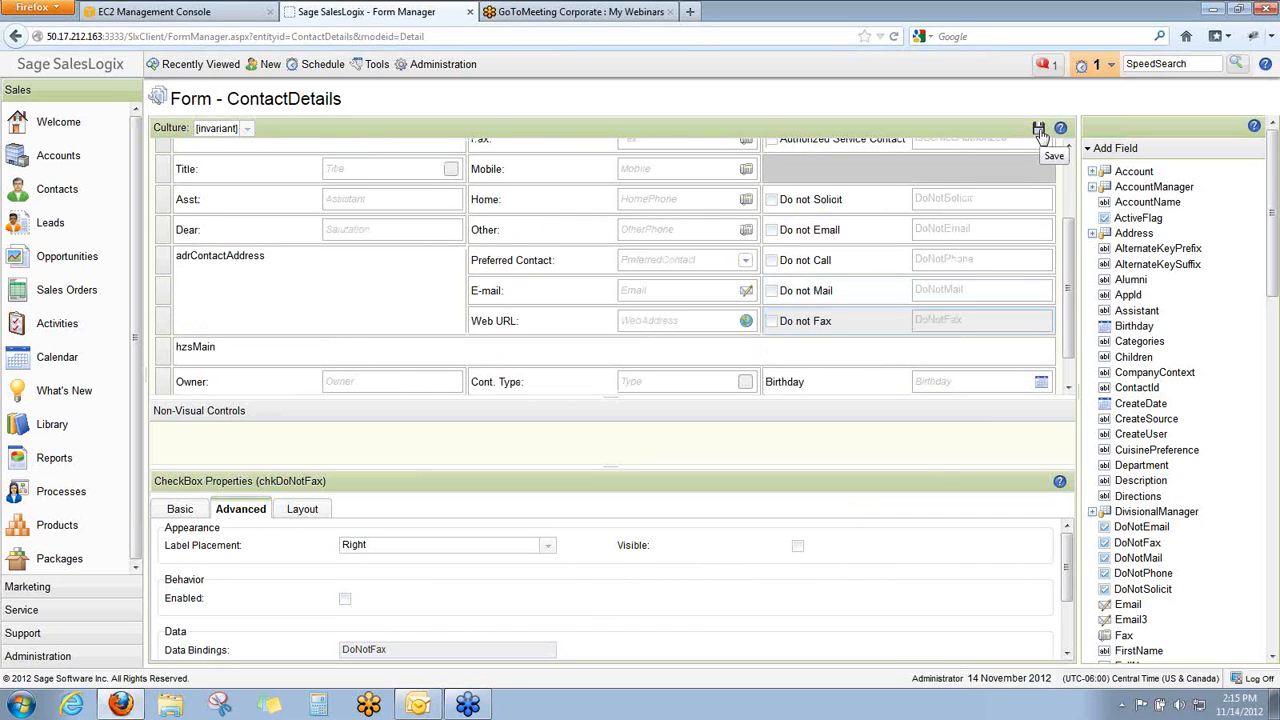
scroll(1041, 136, "down", 1)
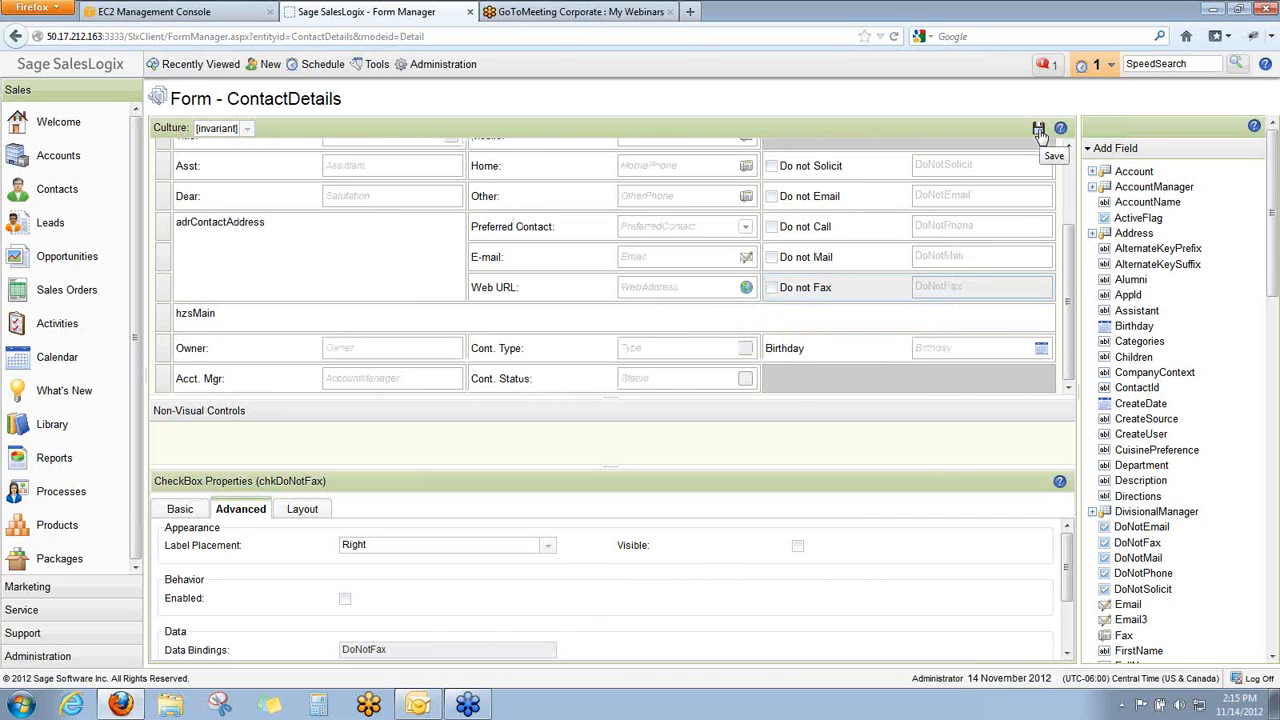
scroll(1041, 136, "up", 1)
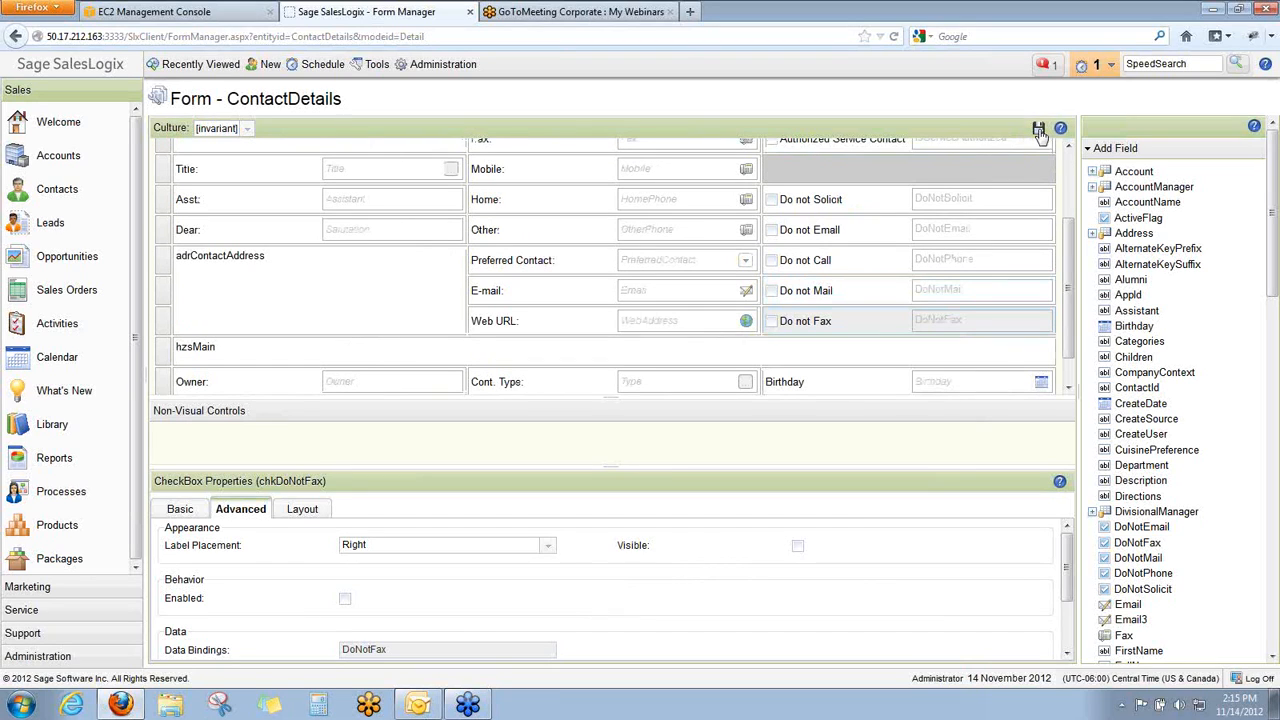
scroll(1041, 136, "down", 1)
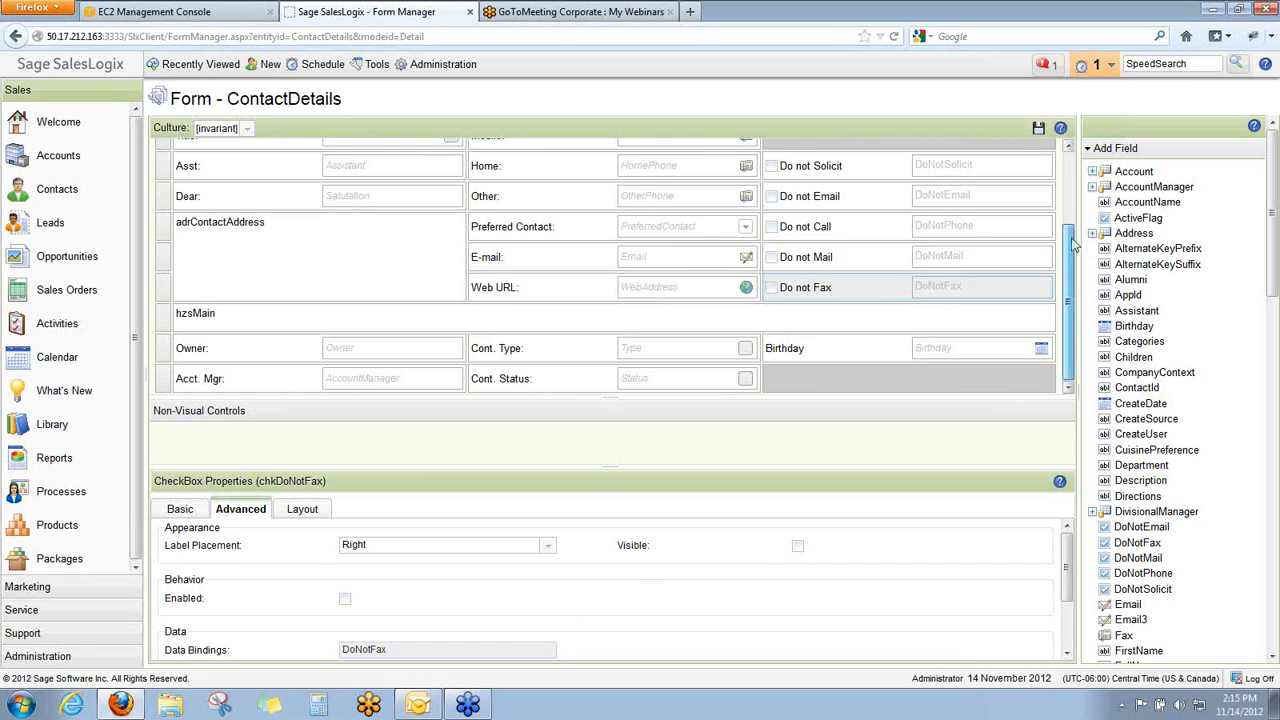
scroll(1076, 275, "up", 3)
Return to the contact's record and pick a date of birth in the added Birthday field.
left_click(52, 192)
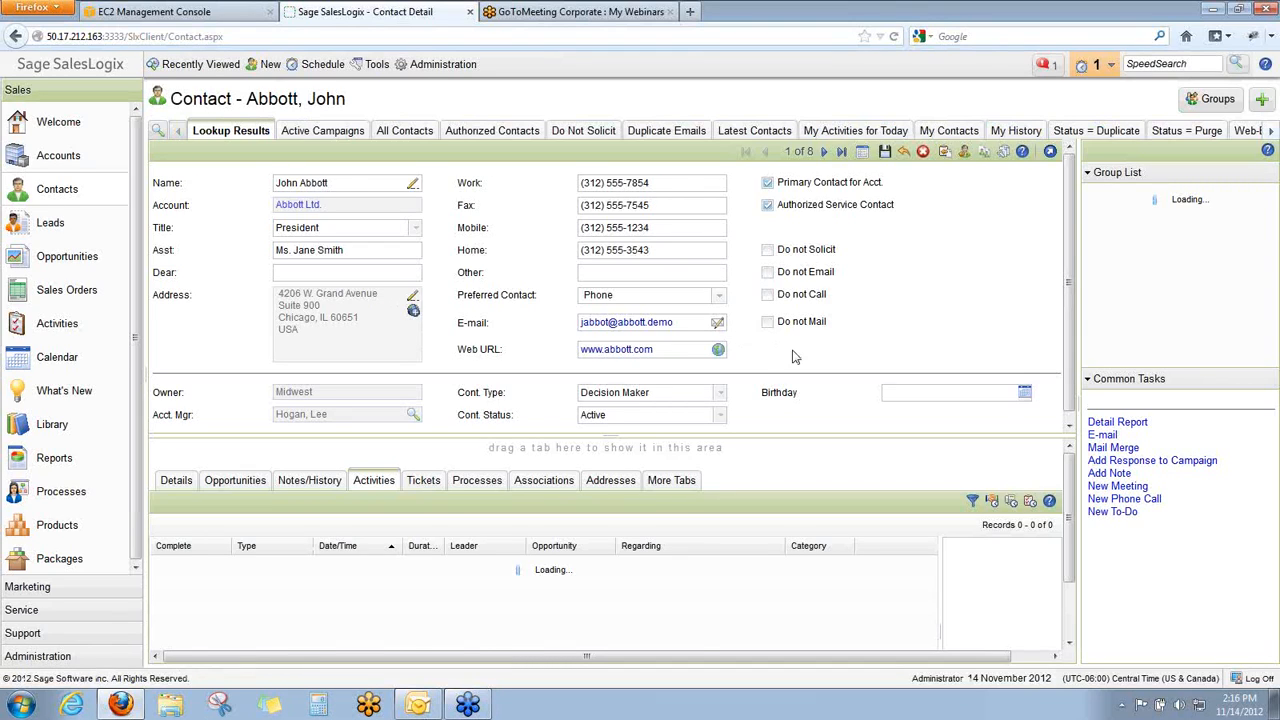
left_click(1025, 398)
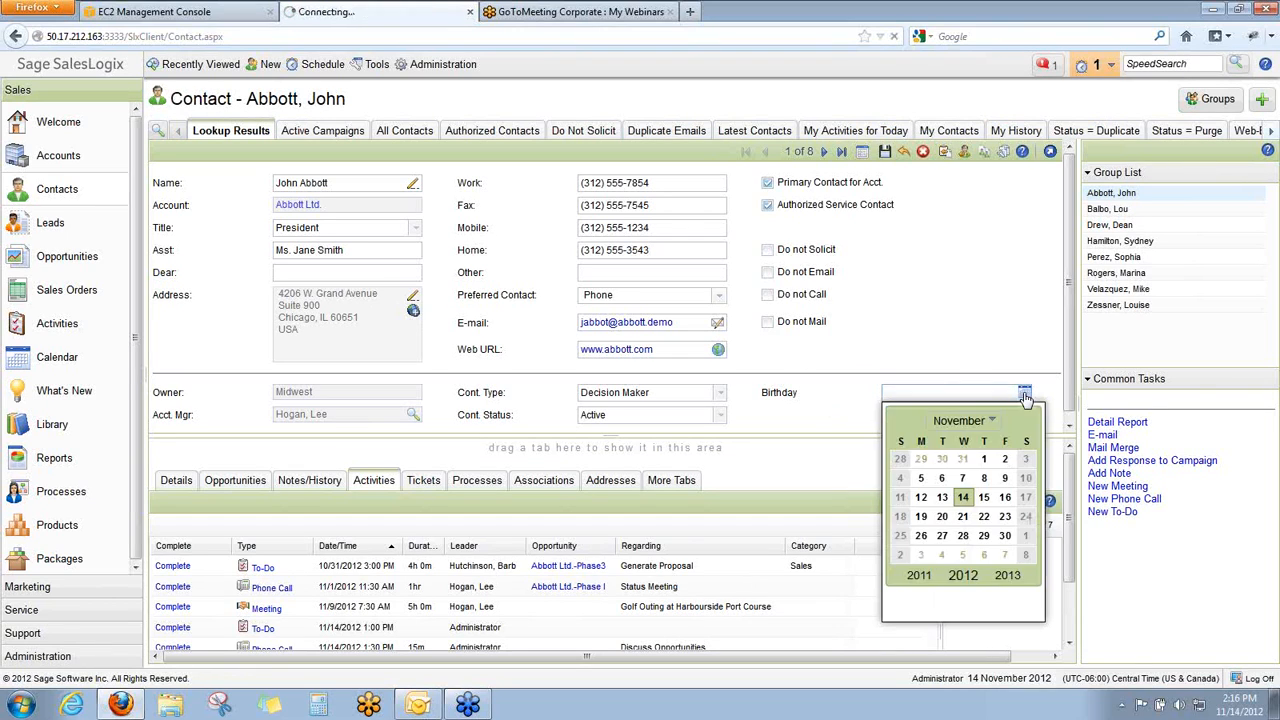
left_click(983, 498)
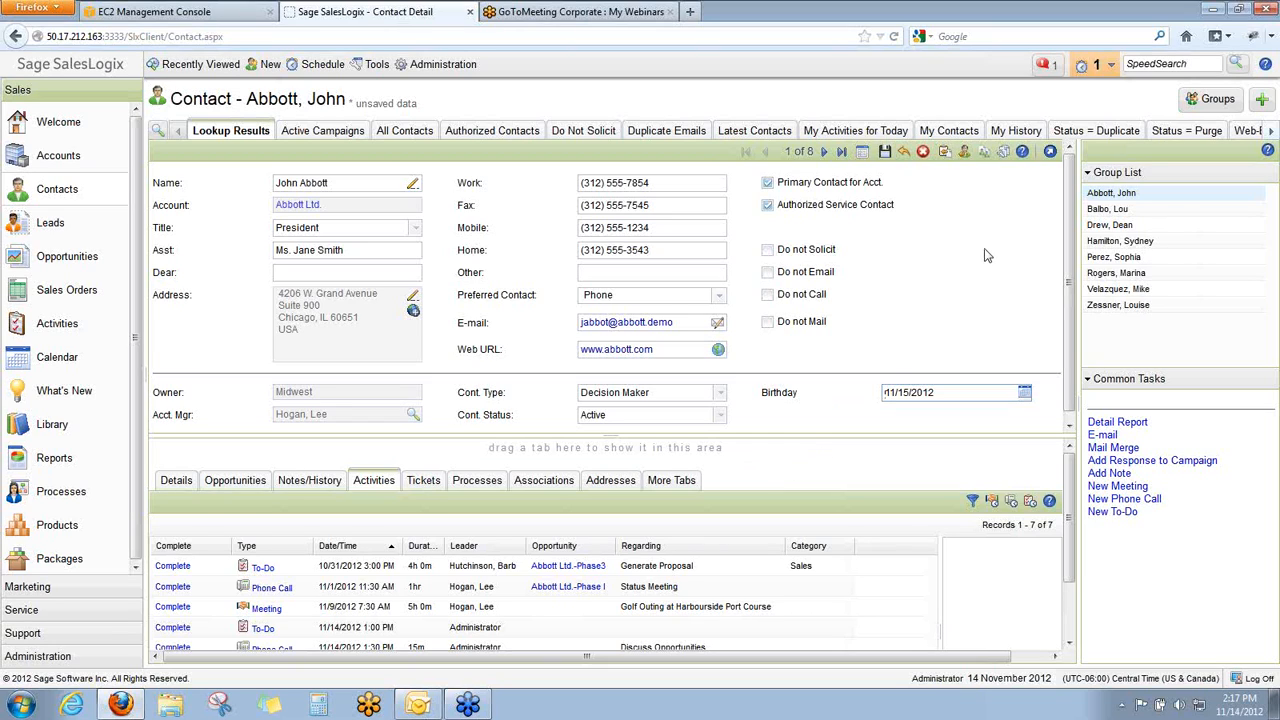
Search the contact groups for "l" with hidden groups shown, and close the group list.
left_click(1215, 101)
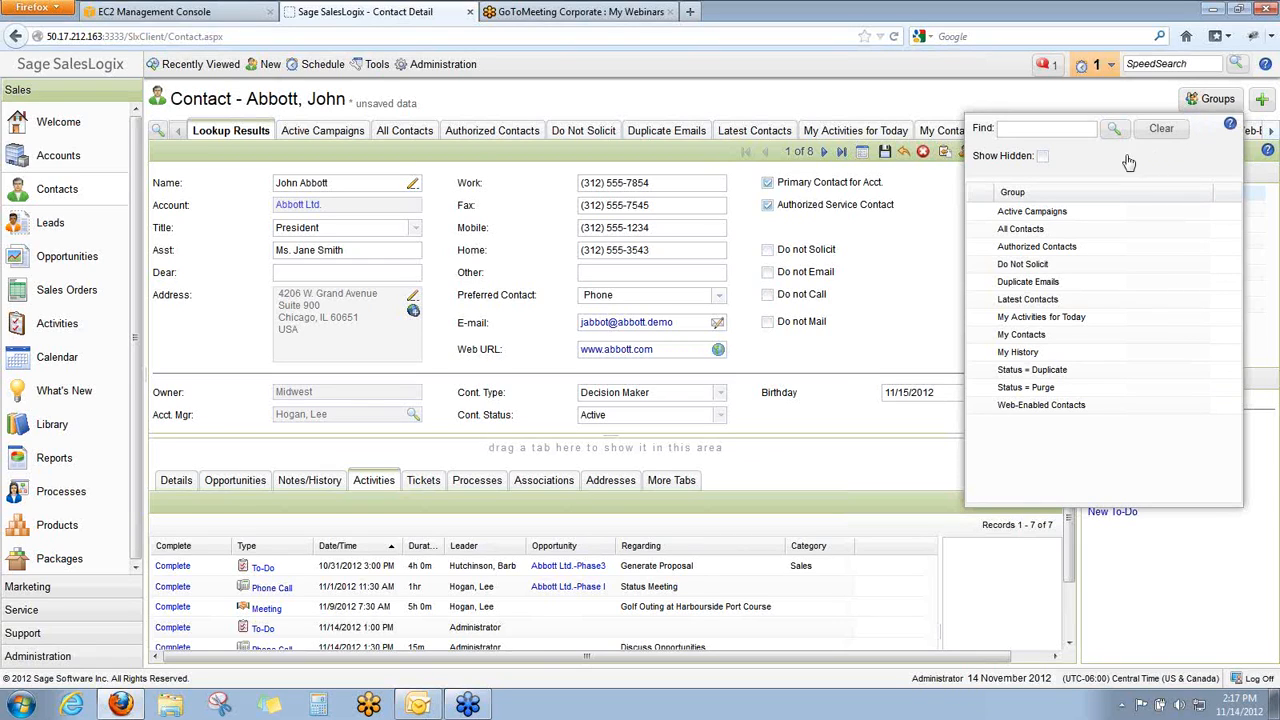
left_click(1078, 131)
left_click(1028, 128)
type("l")
left_click(1112, 129)
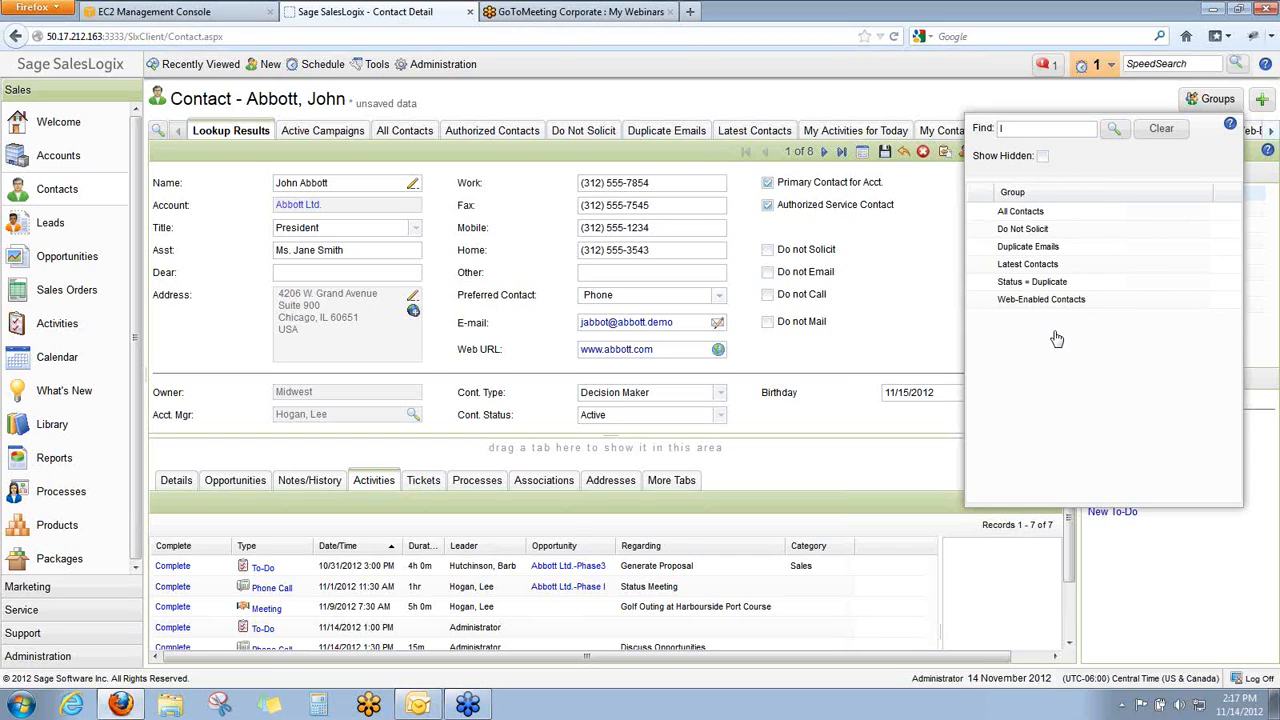
left_click(1042, 157)
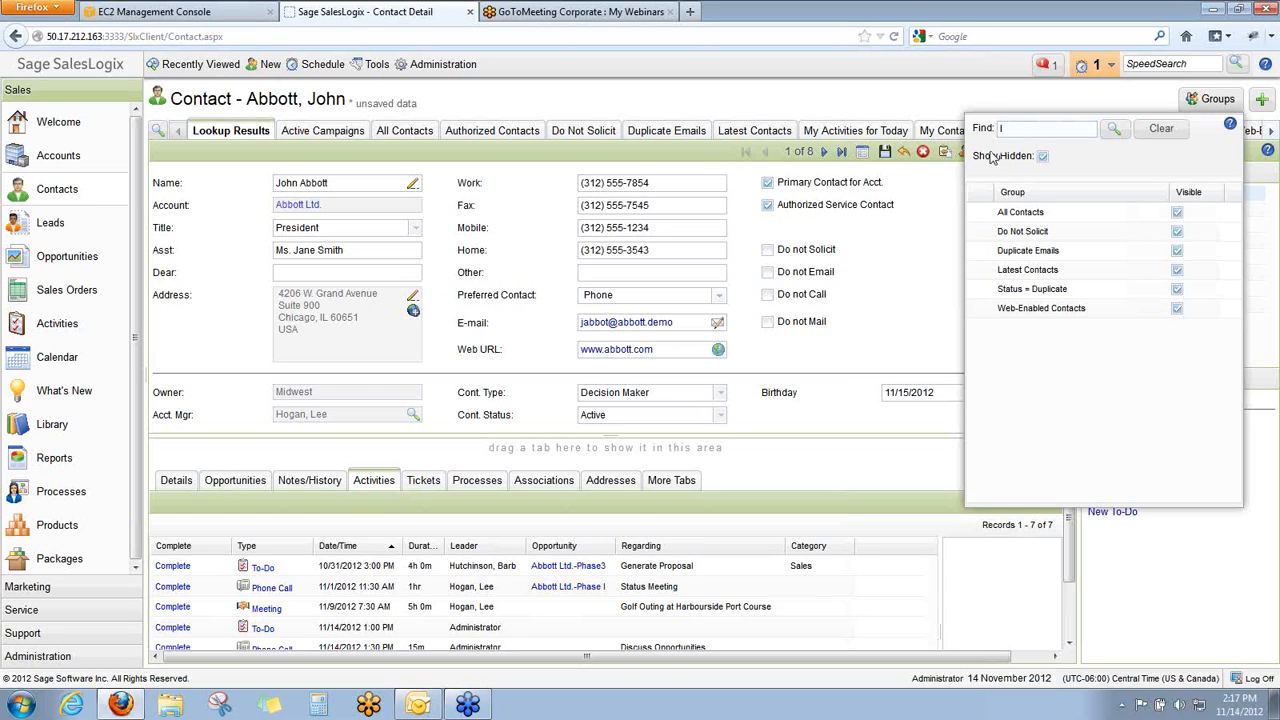
left_click(931, 224)
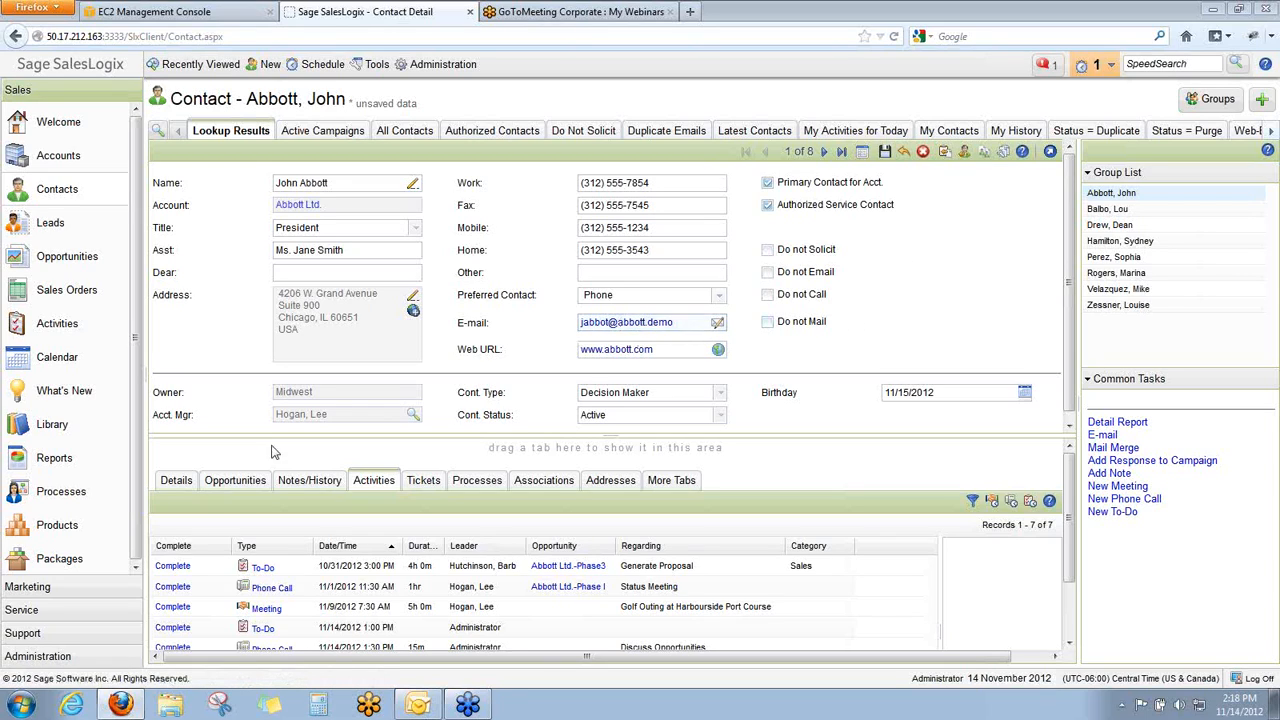
Show the contact's Details and examine the E-mail 2 and E-mail 3 fields.
left_click(175, 481)
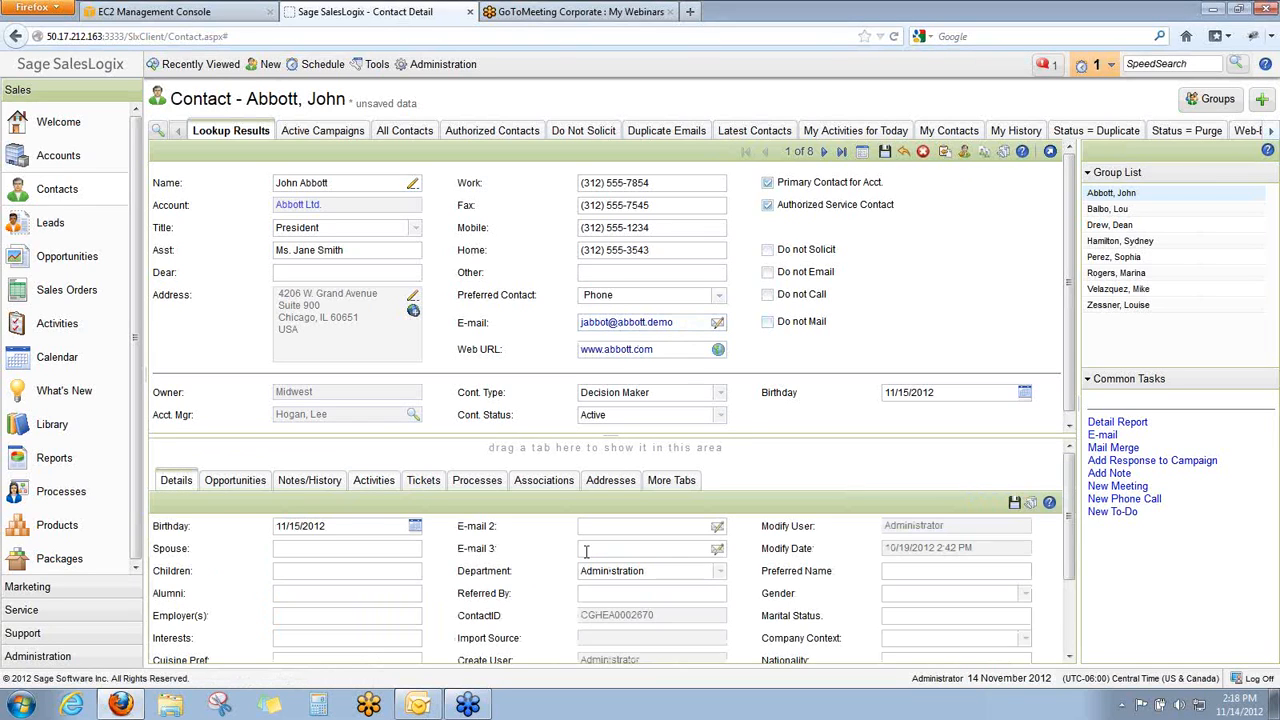
left_click(637, 525)
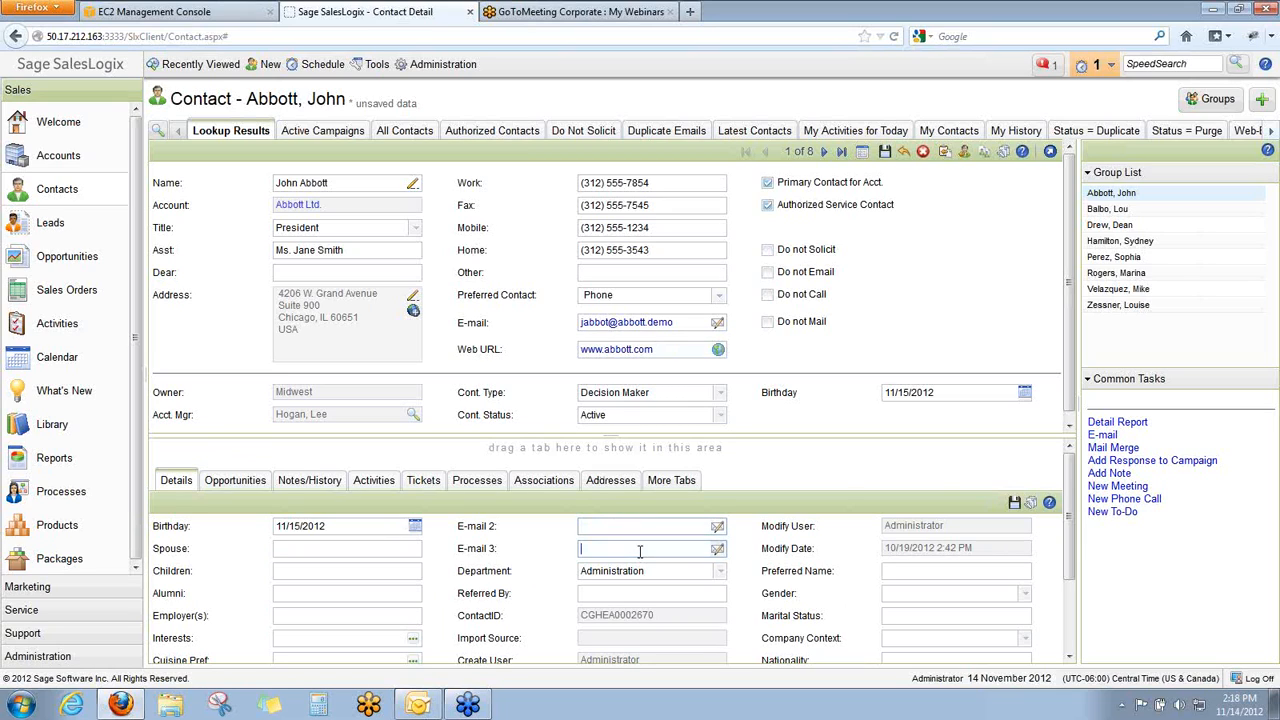
left_click(650, 545)
left_click(653, 526)
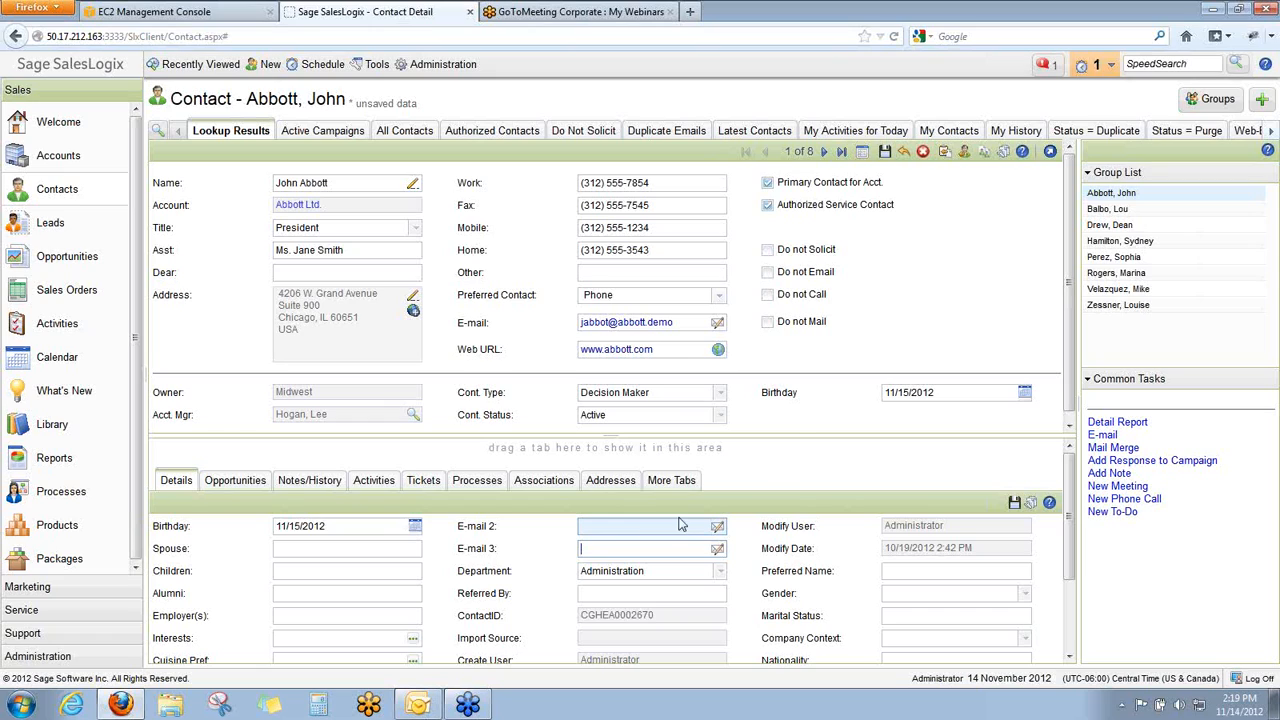
left_click(808, 425)
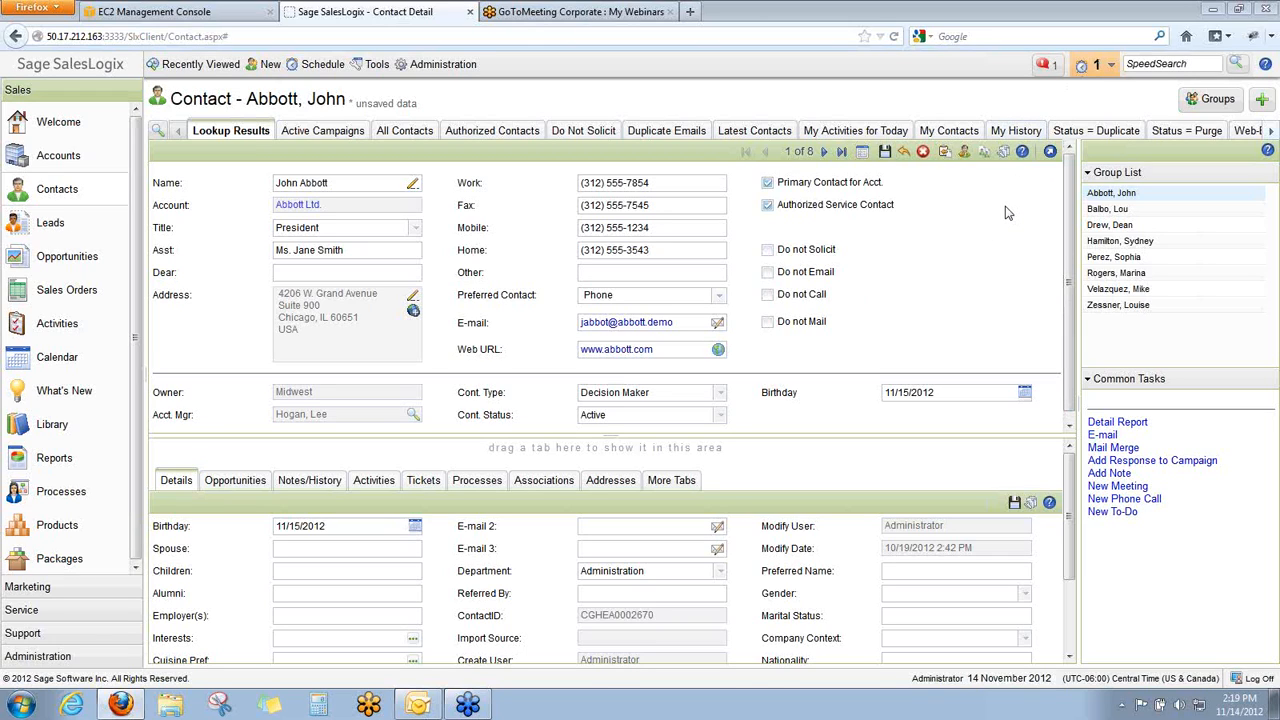
Check the pending alarms in the Alerts list and close it.
left_click(1087, 68)
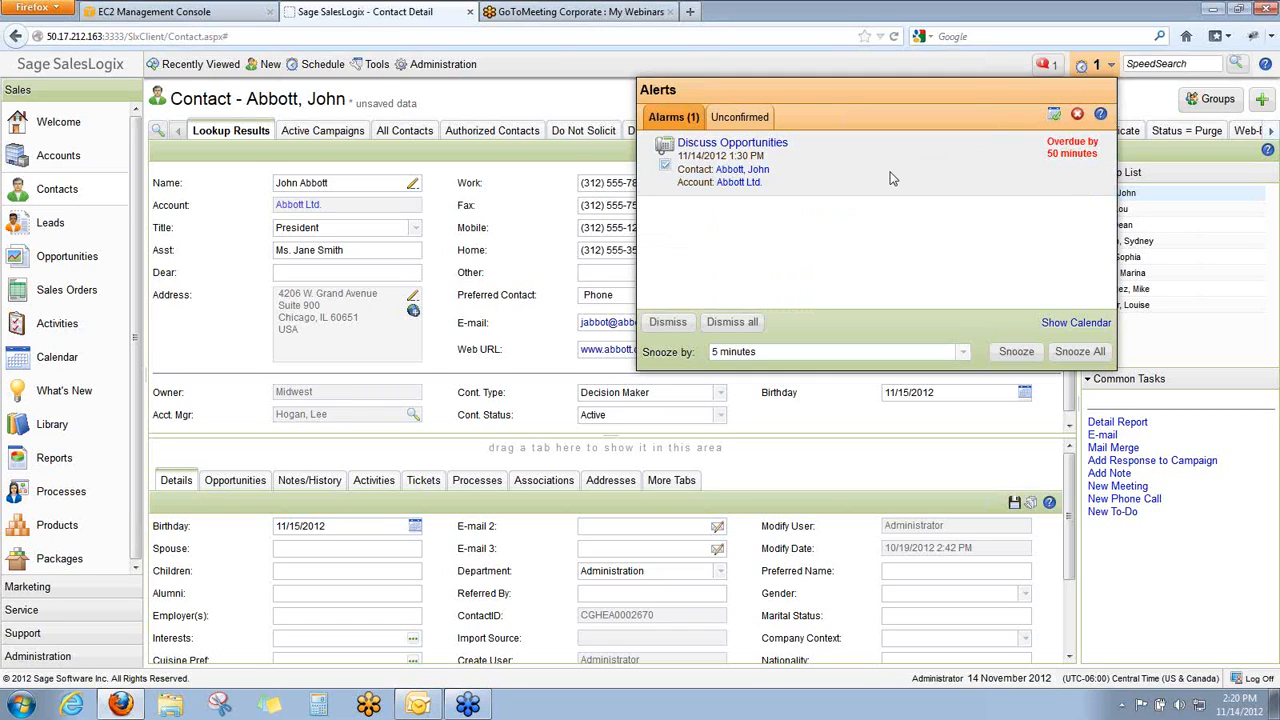
left_click(897, 68)
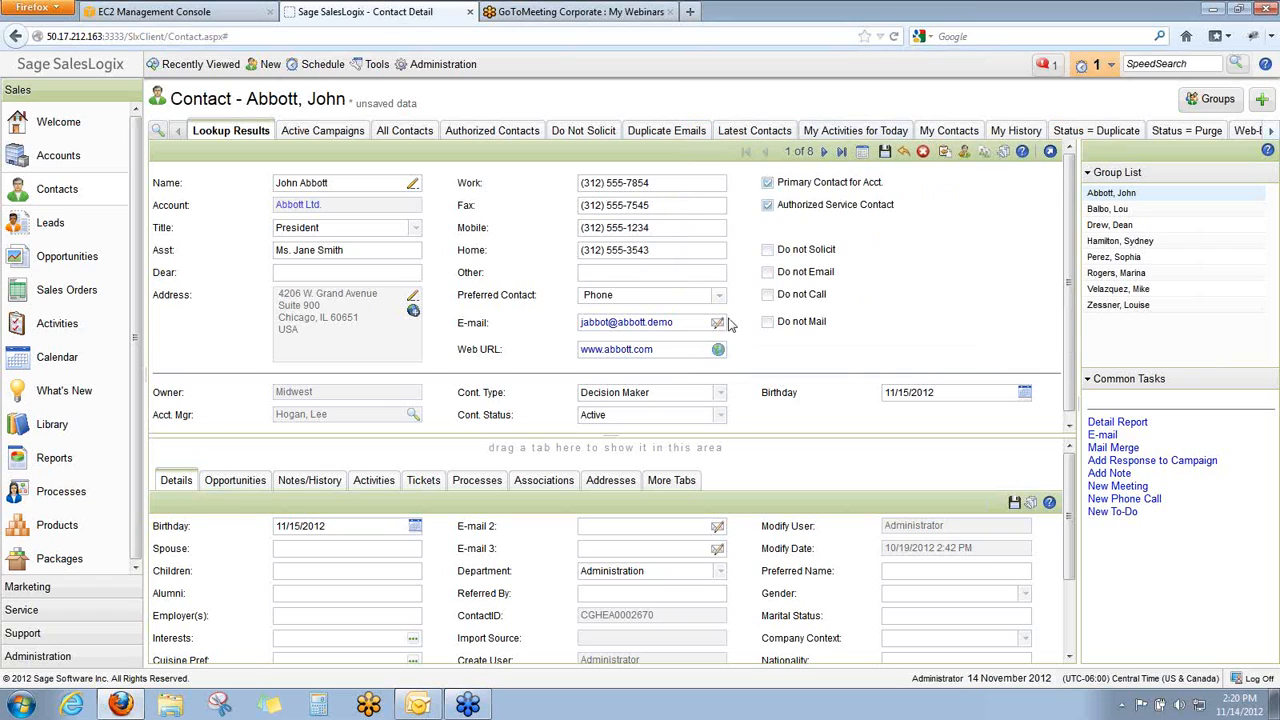
Schedule a timeless "Send letter" to-do for the contact on 11/13/2012 with a 15-minute alarm.
left_click(1122, 516)
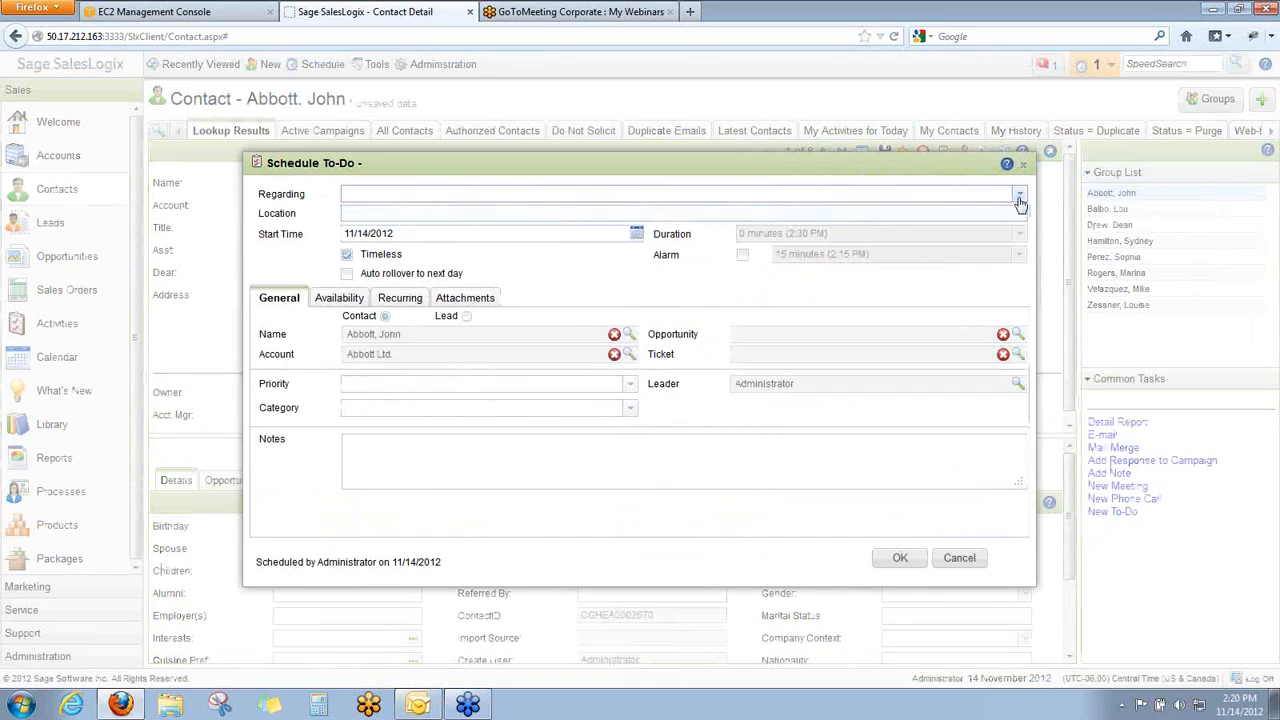
left_click(1018, 194)
left_click(878, 252)
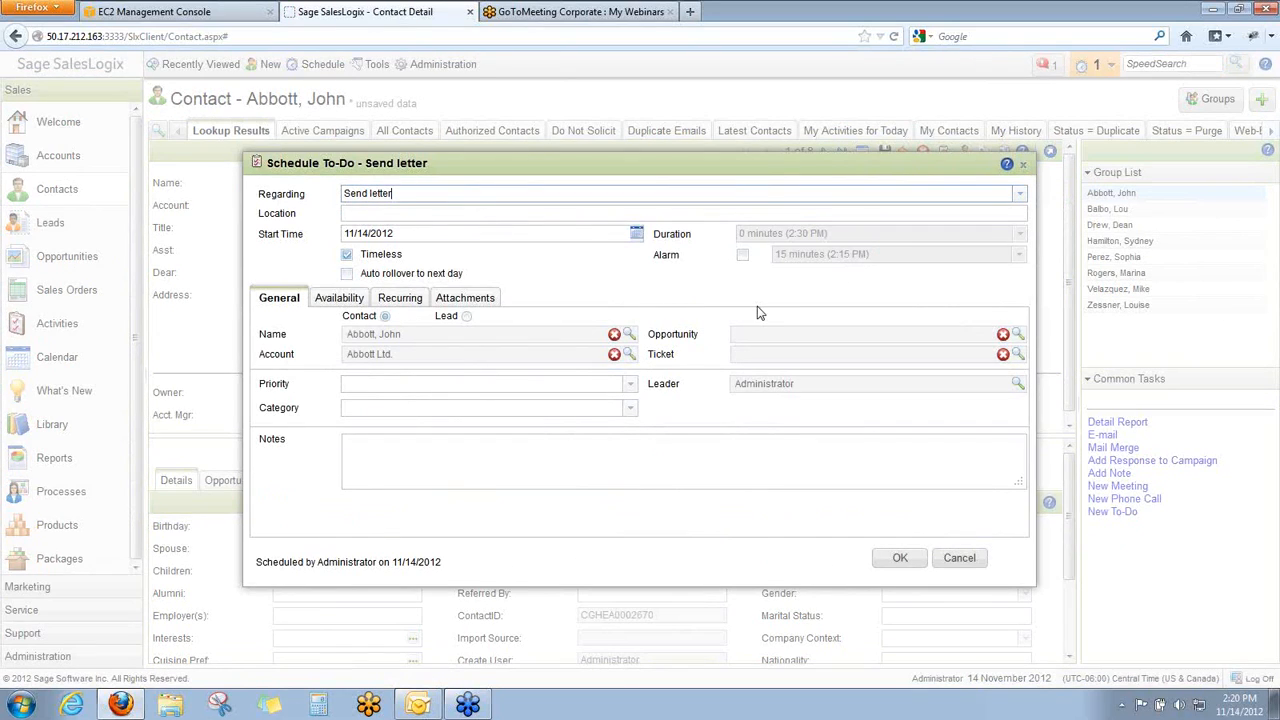
left_click(637, 234)
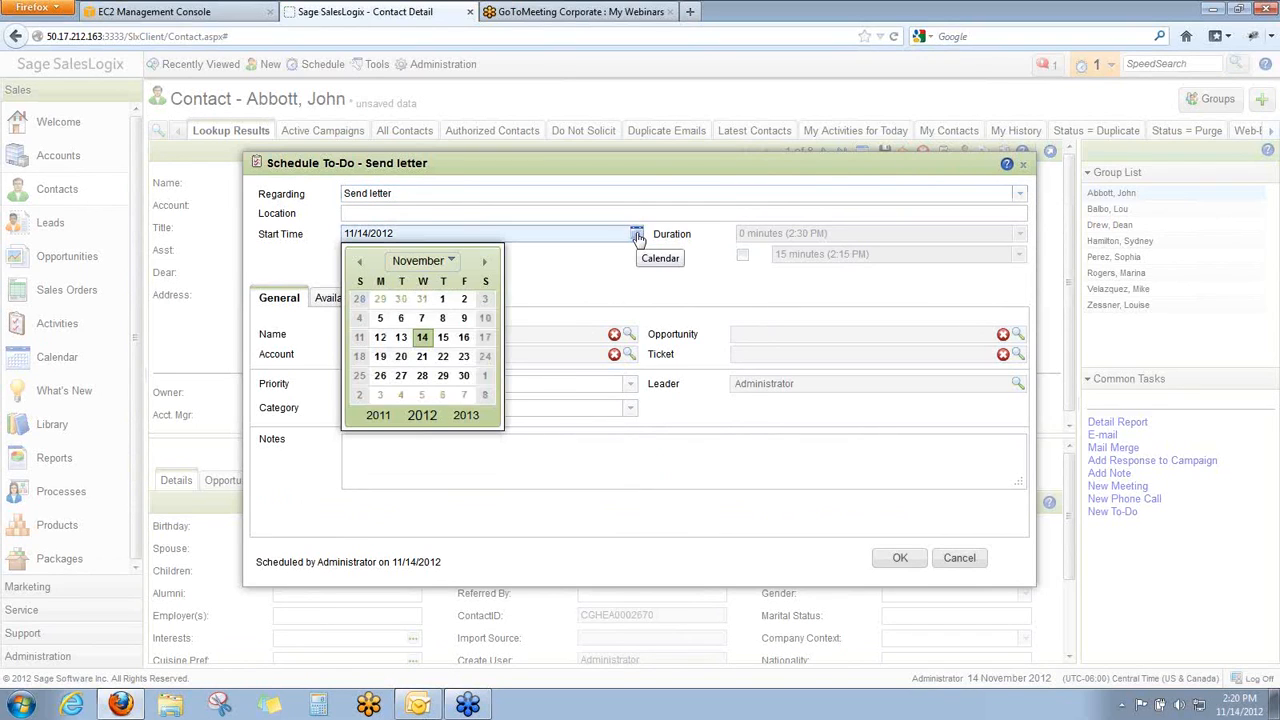
left_click(401, 337)
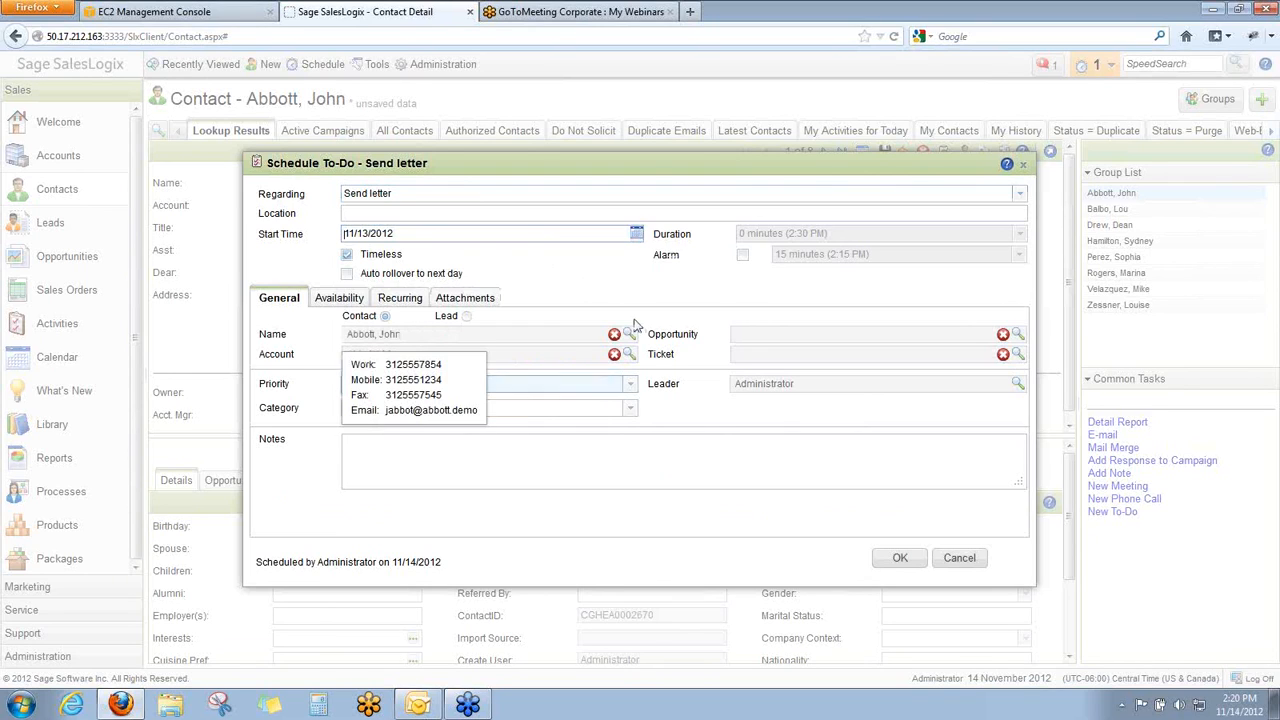
left_click(742, 256)
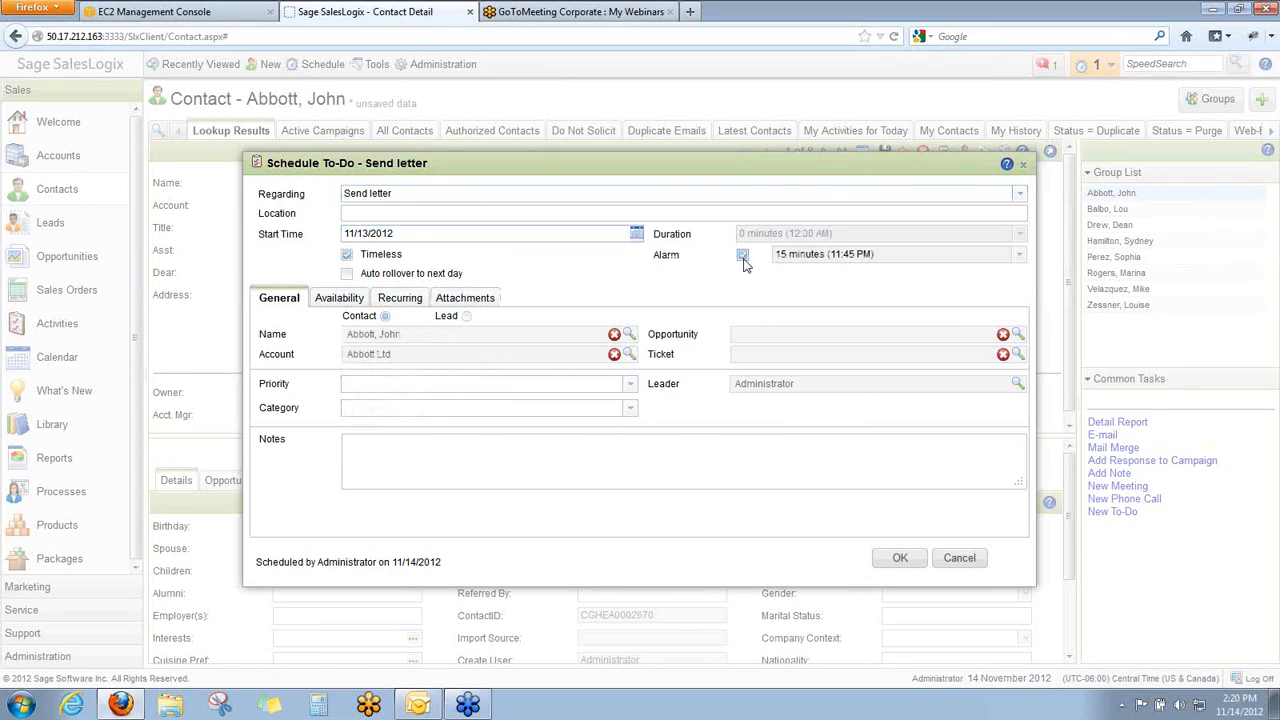
left_click(900, 557)
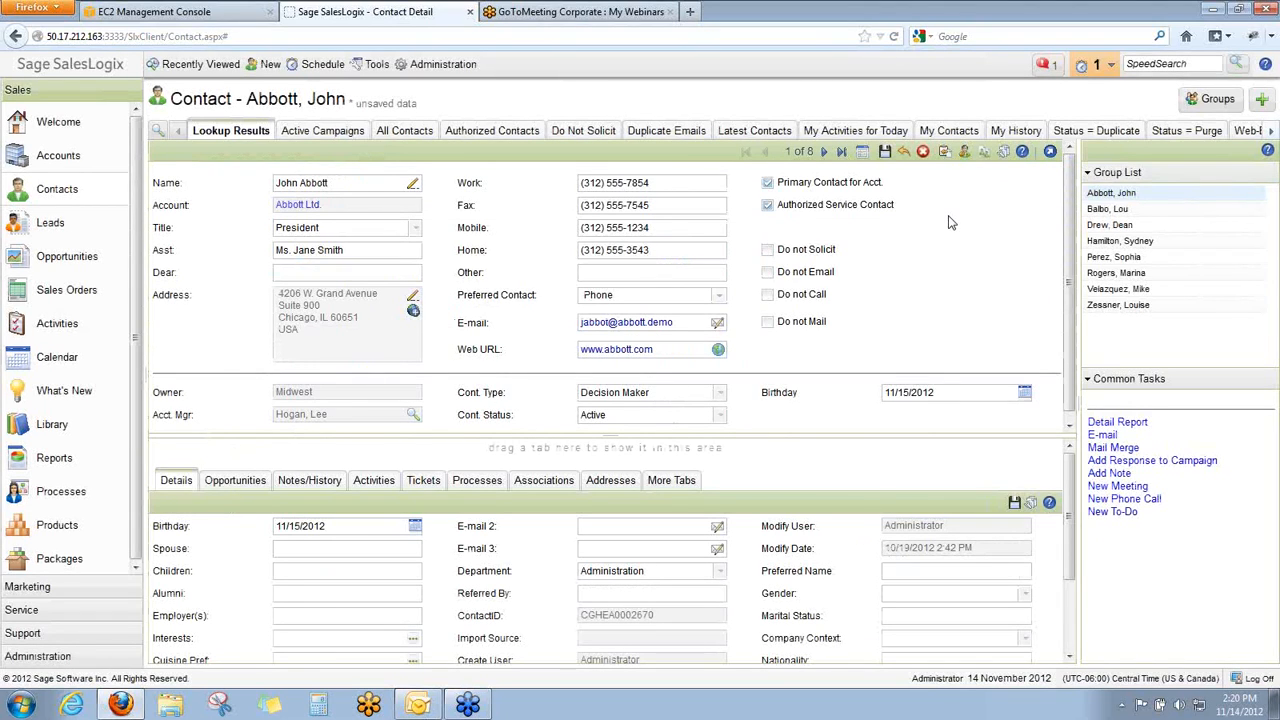
Schedule a "Confirm Meeting" phone call for the contact on 11/14/2012 at 2:00 PM, with a 15-minute duration and 15-minute alarm.
left_click(1120, 509)
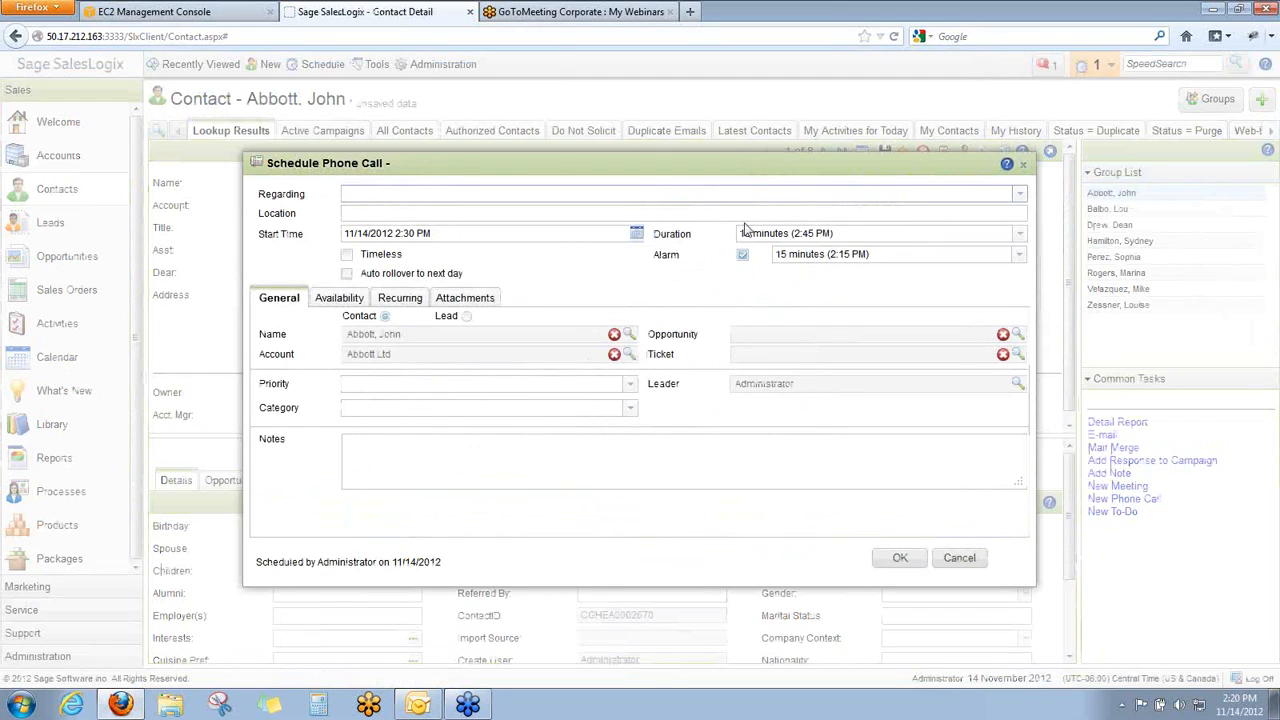
left_click(1019, 193)
left_click(790, 226)
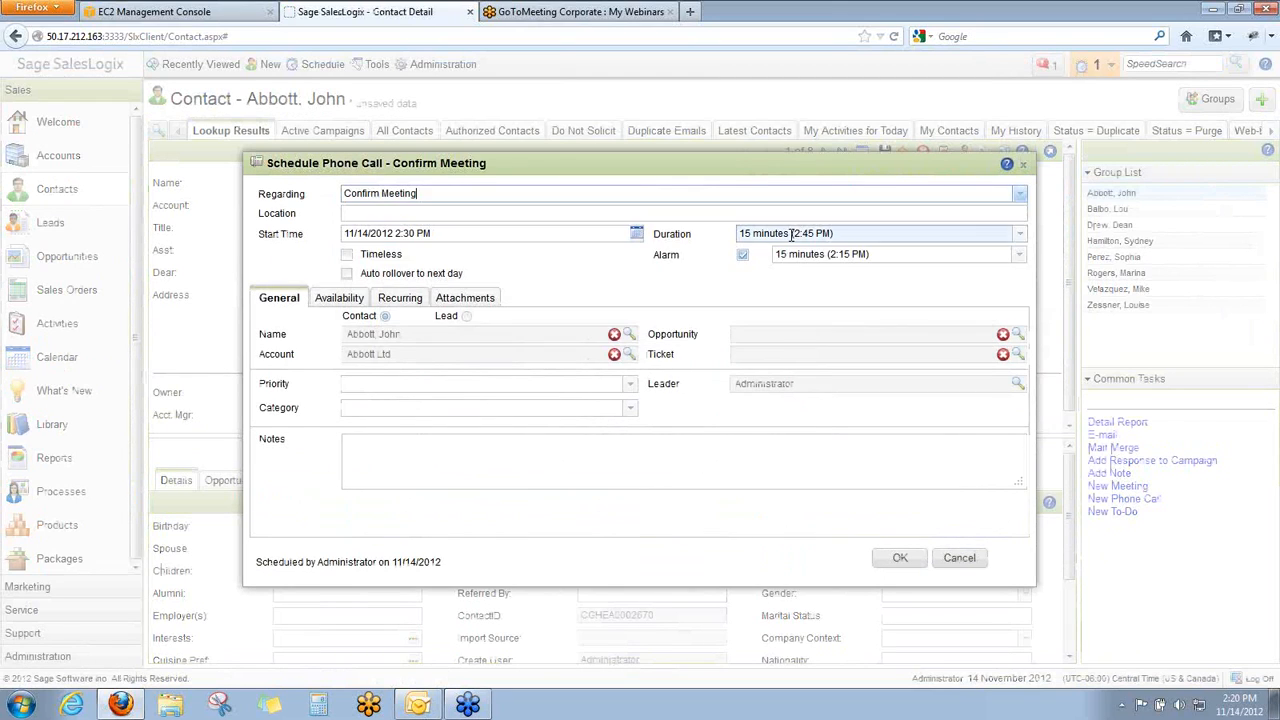
left_click(636, 233)
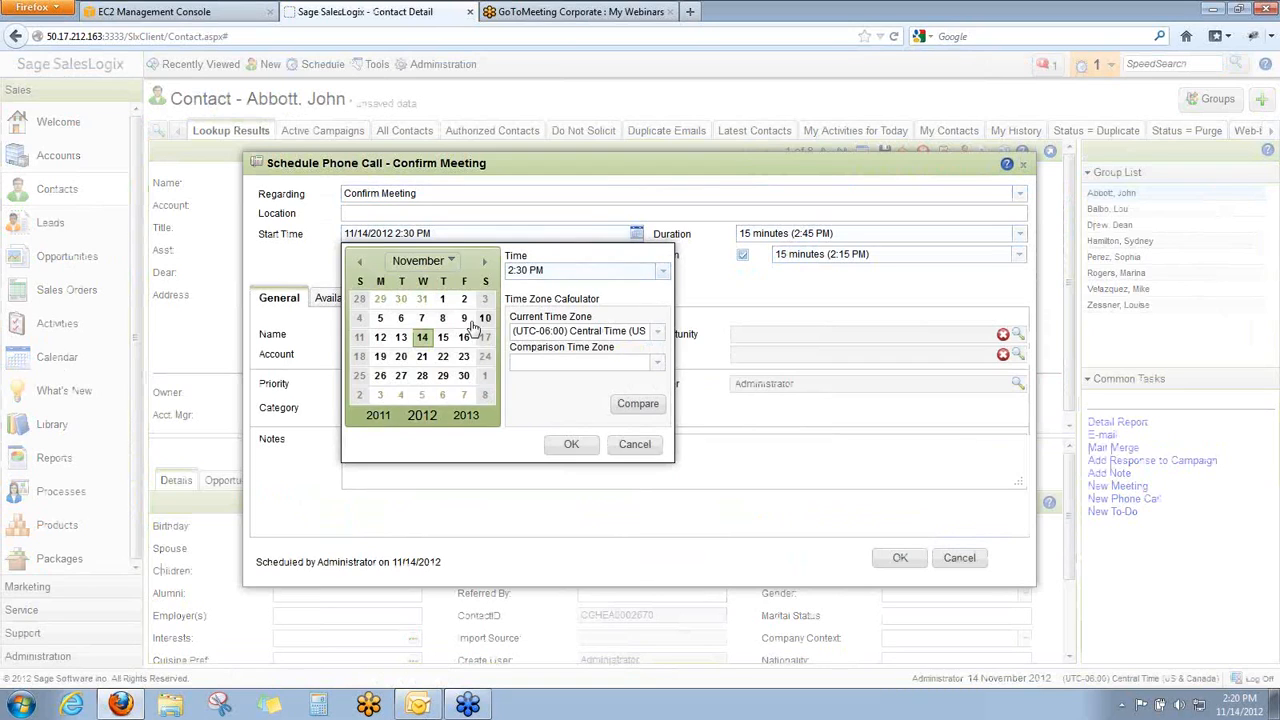
left_click(662, 271)
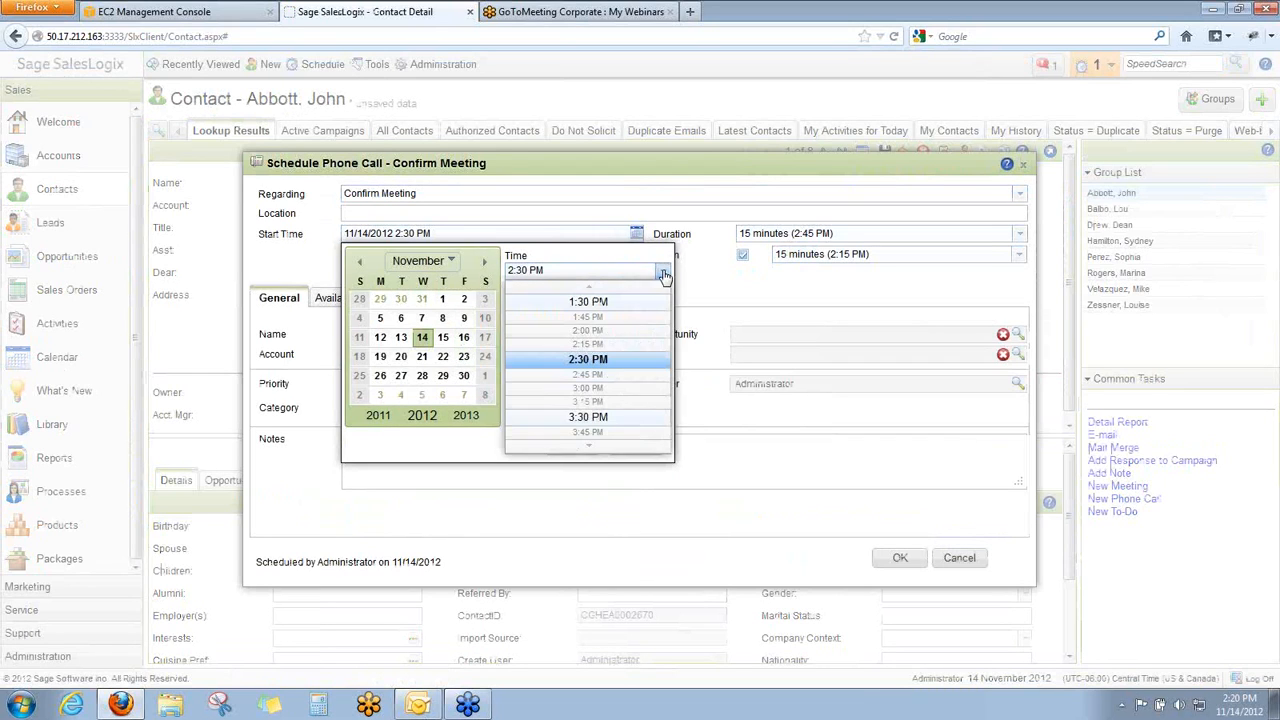
left_click(641, 339)
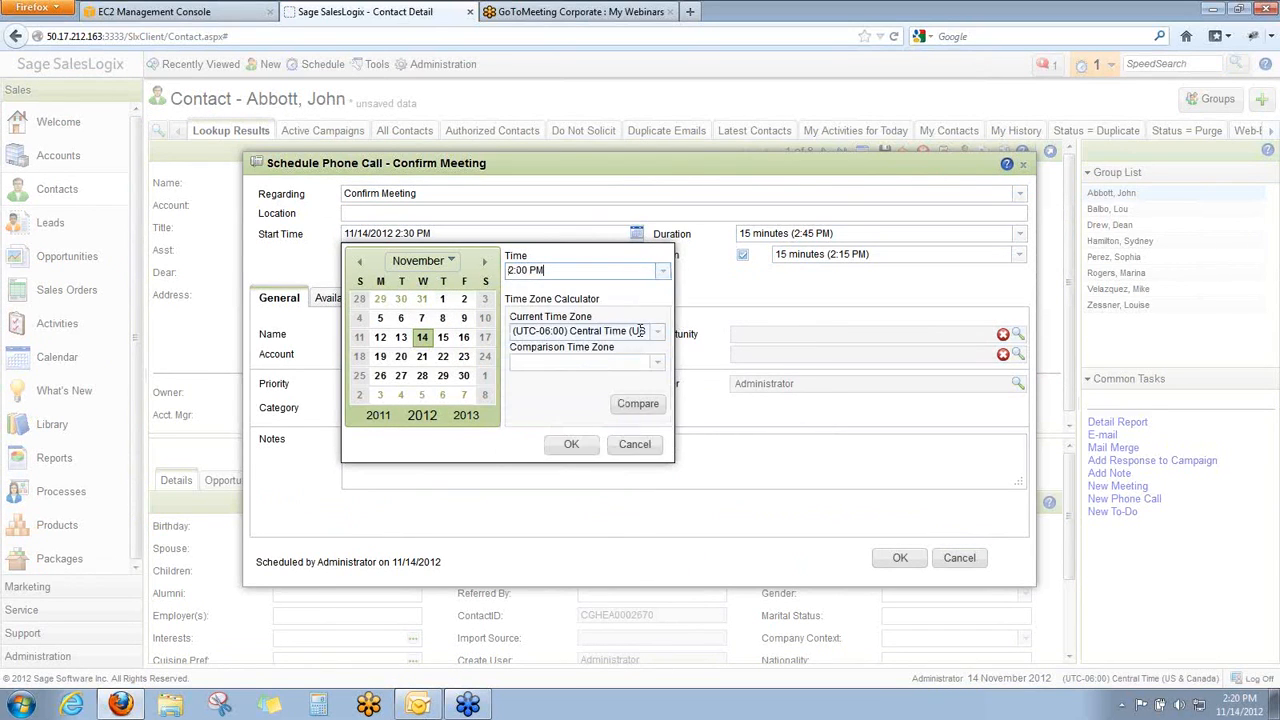
left_click(585, 448)
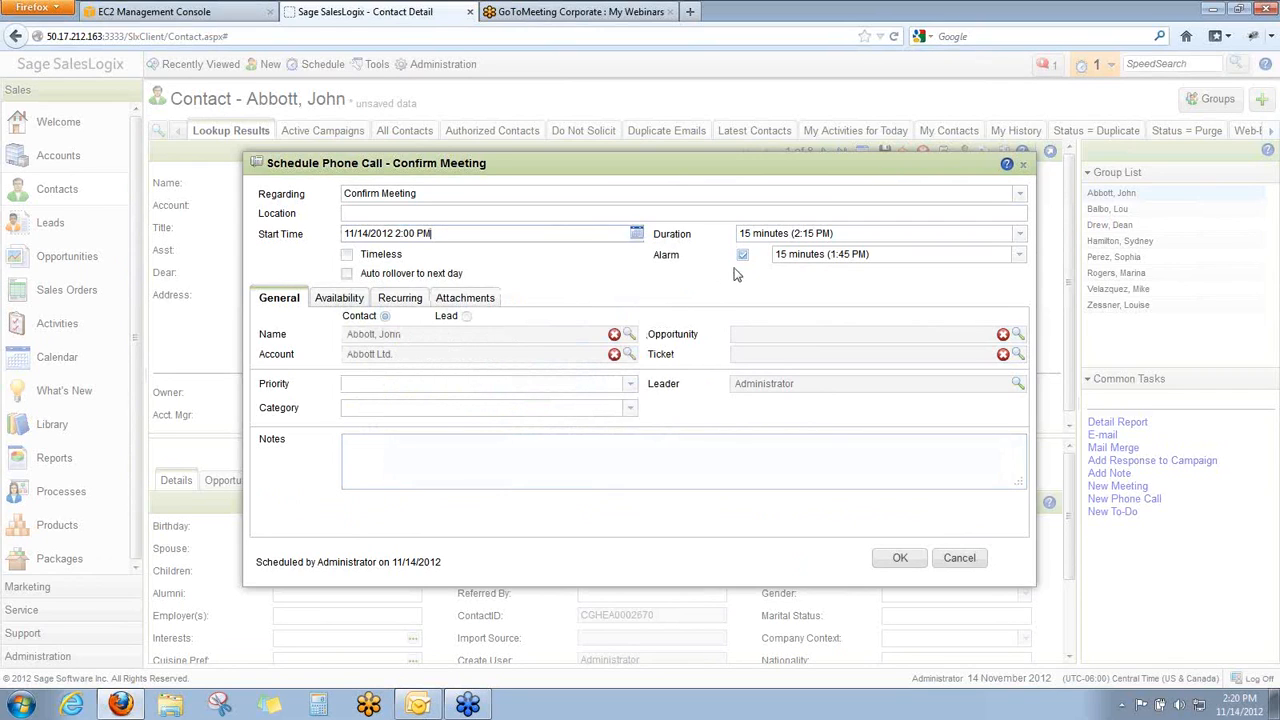
left_click(899, 560)
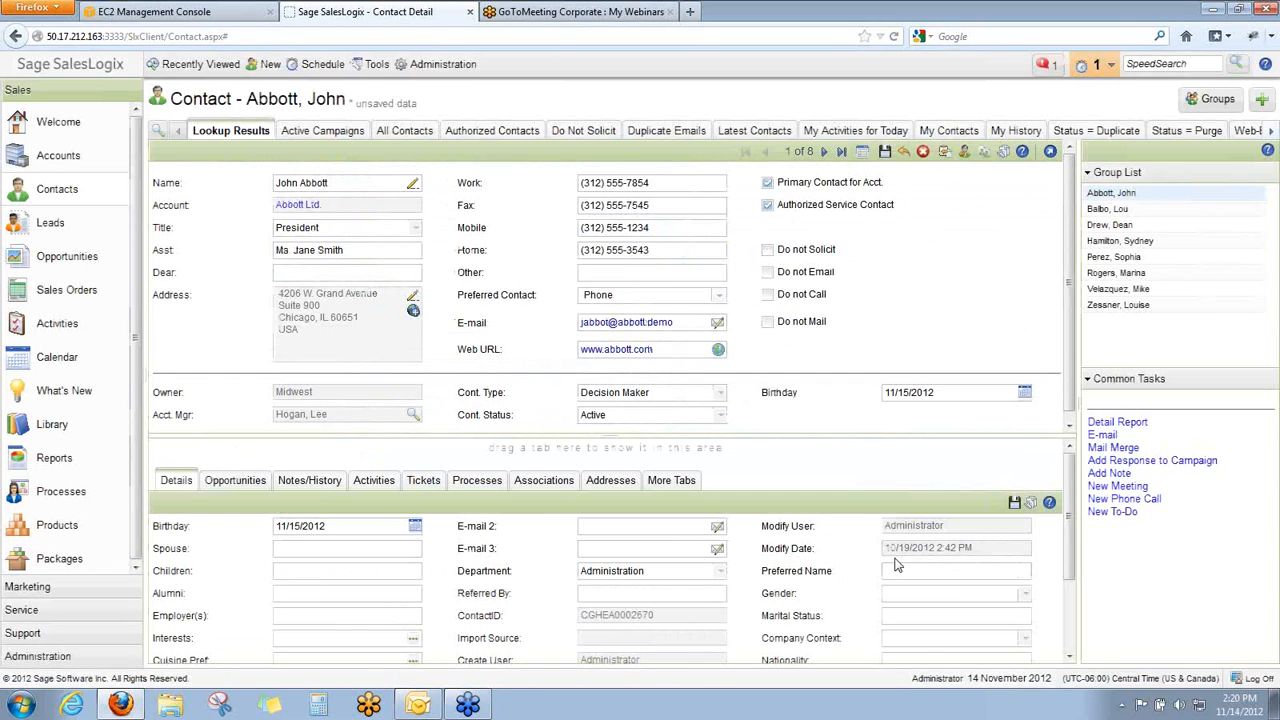
Check the pending alarms in the Alerts list, close it, and save the contact record.
left_click(1105, 71)
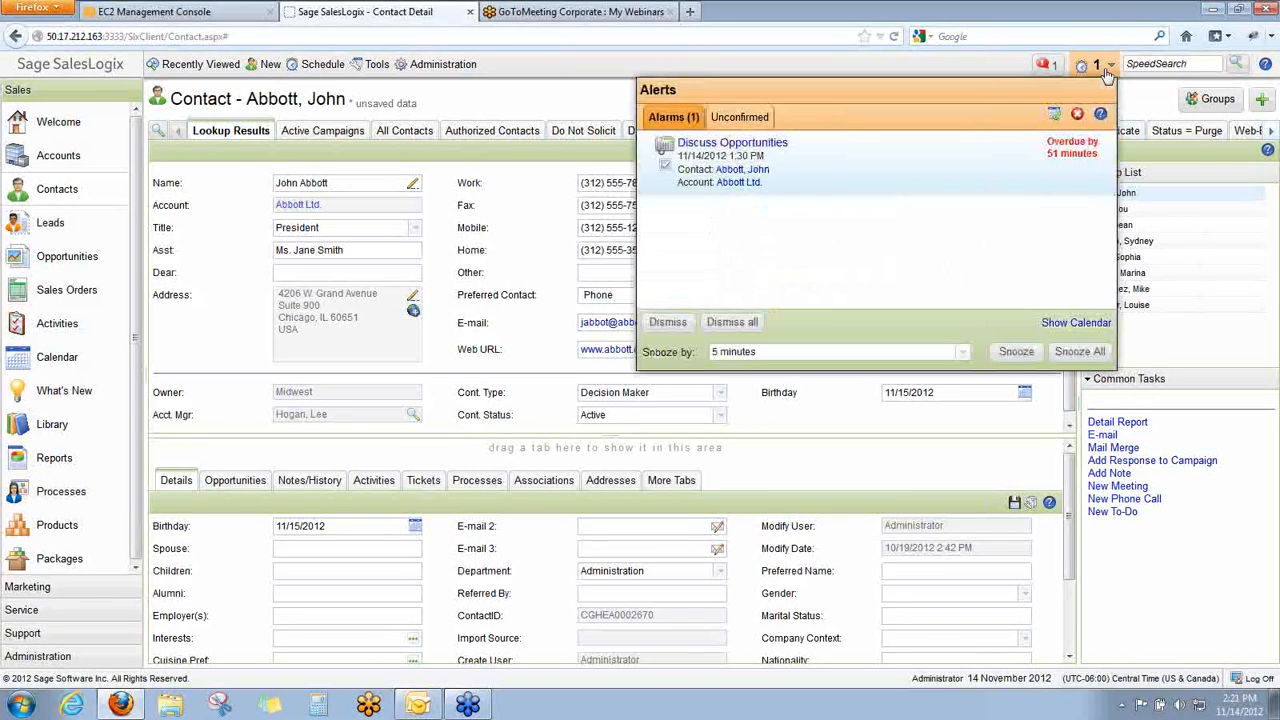
left_click(1107, 76)
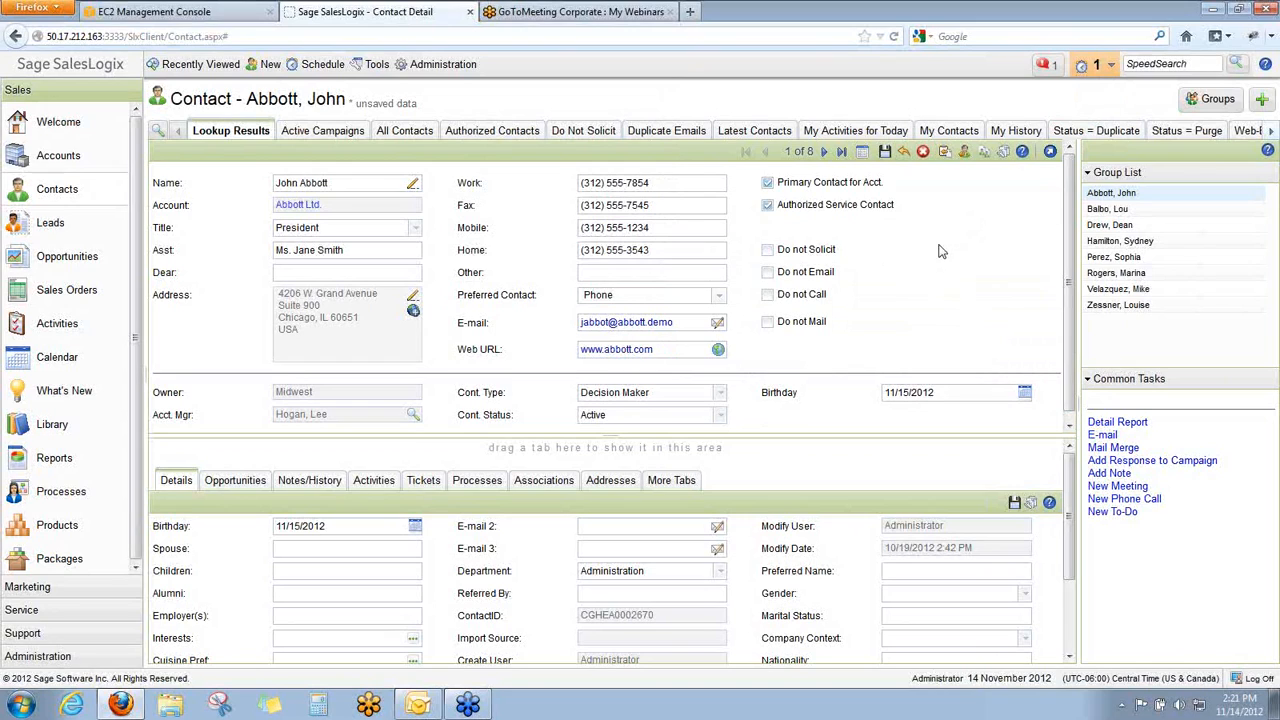
left_click(885, 152)
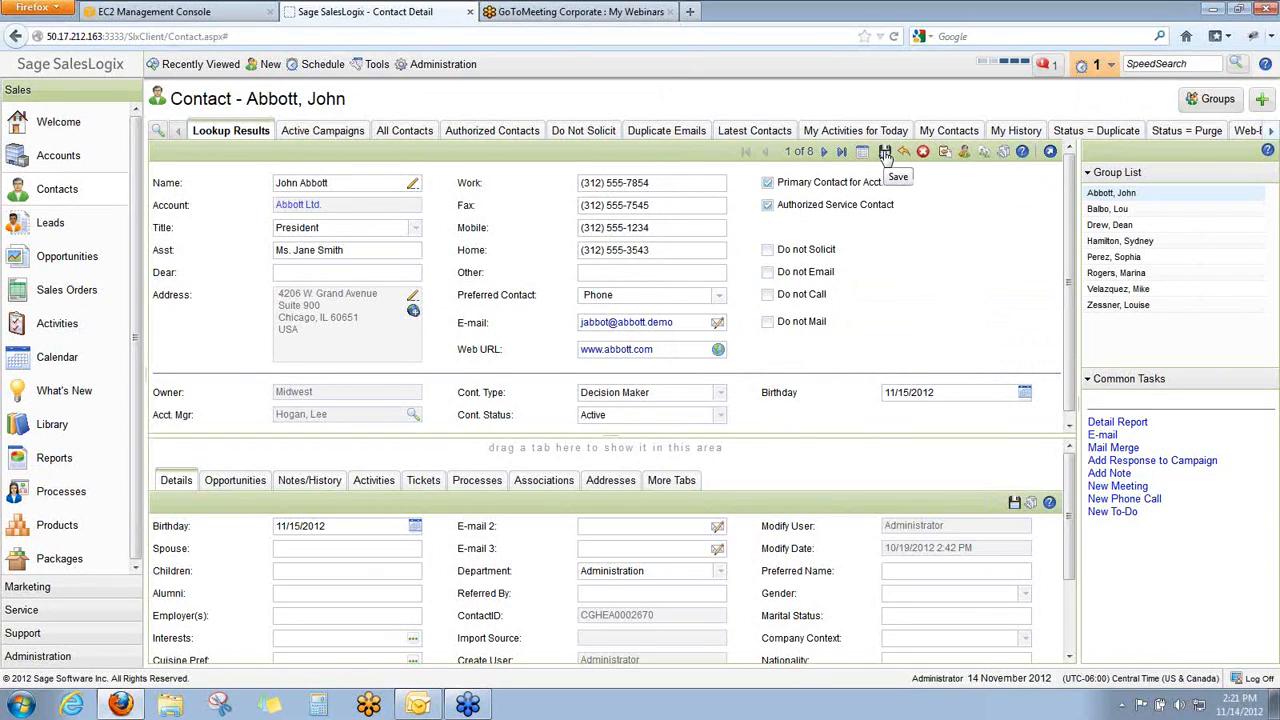
Reload the Alerts list and snooze only the Confirm Meeting and Send letter alarms by 5 minutes.
left_click(1097, 68)
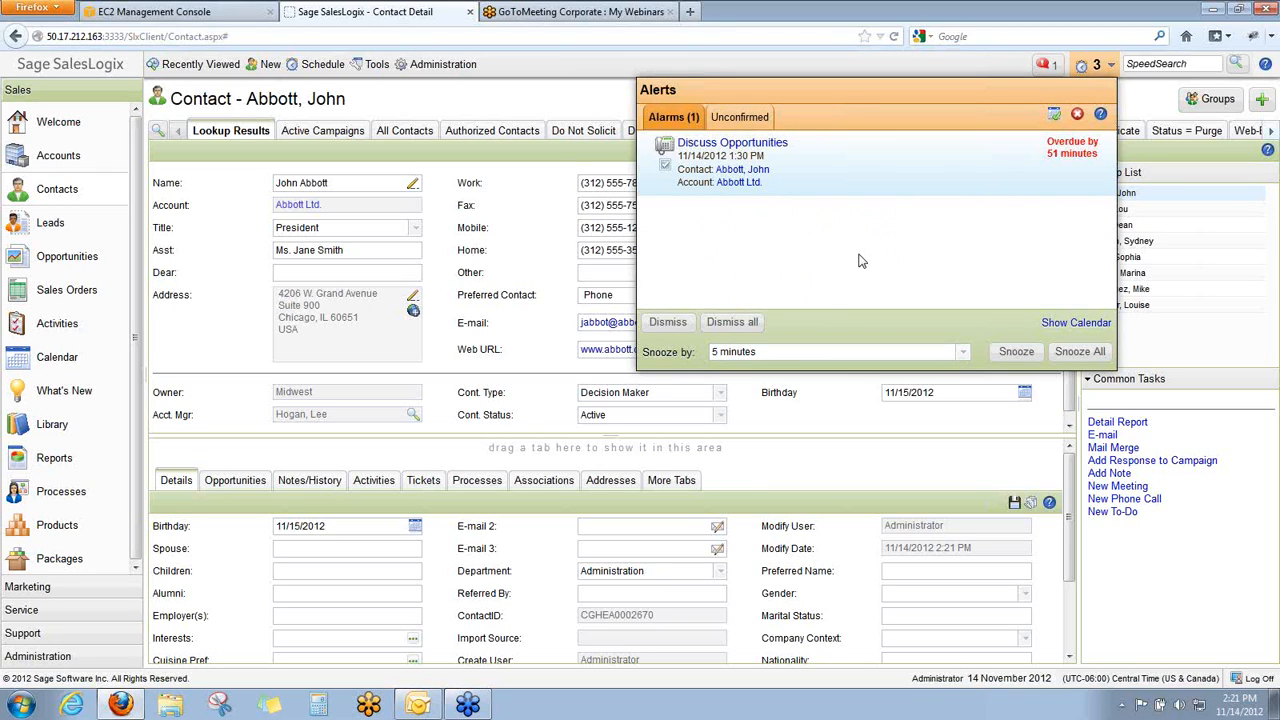
left_click(1090, 68)
left_click(1090, 68)
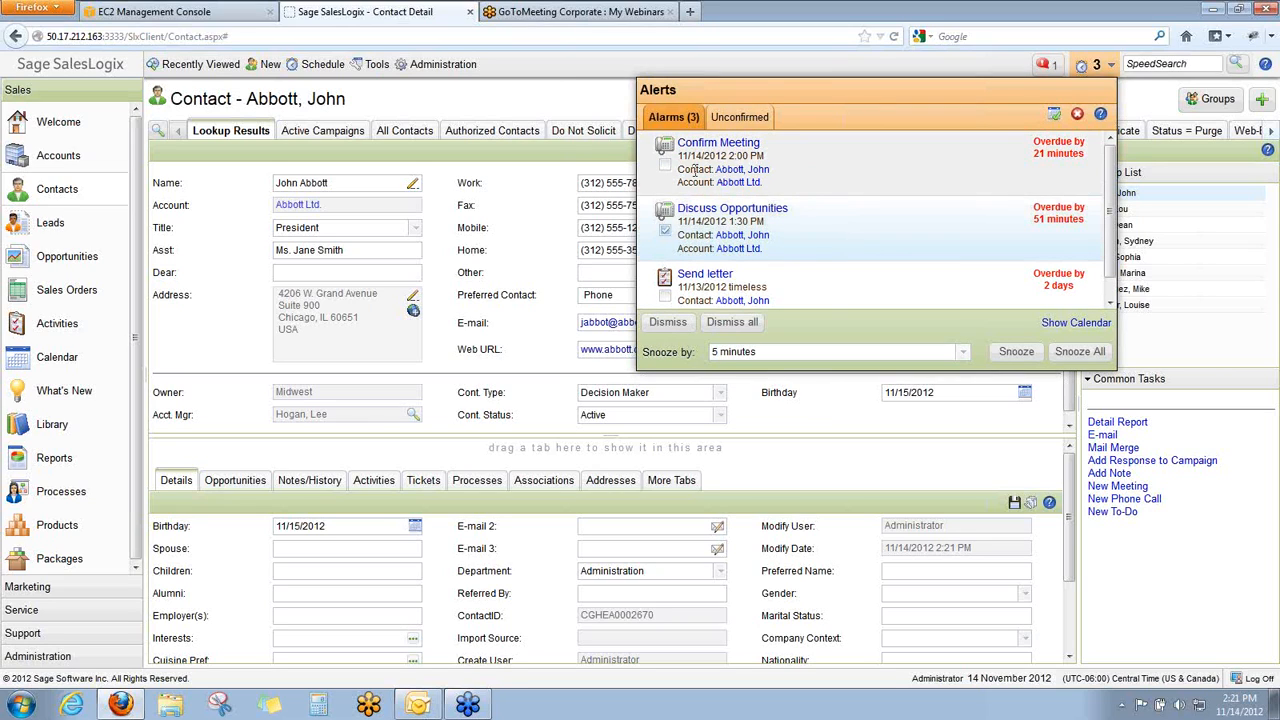
left_click(665, 164)
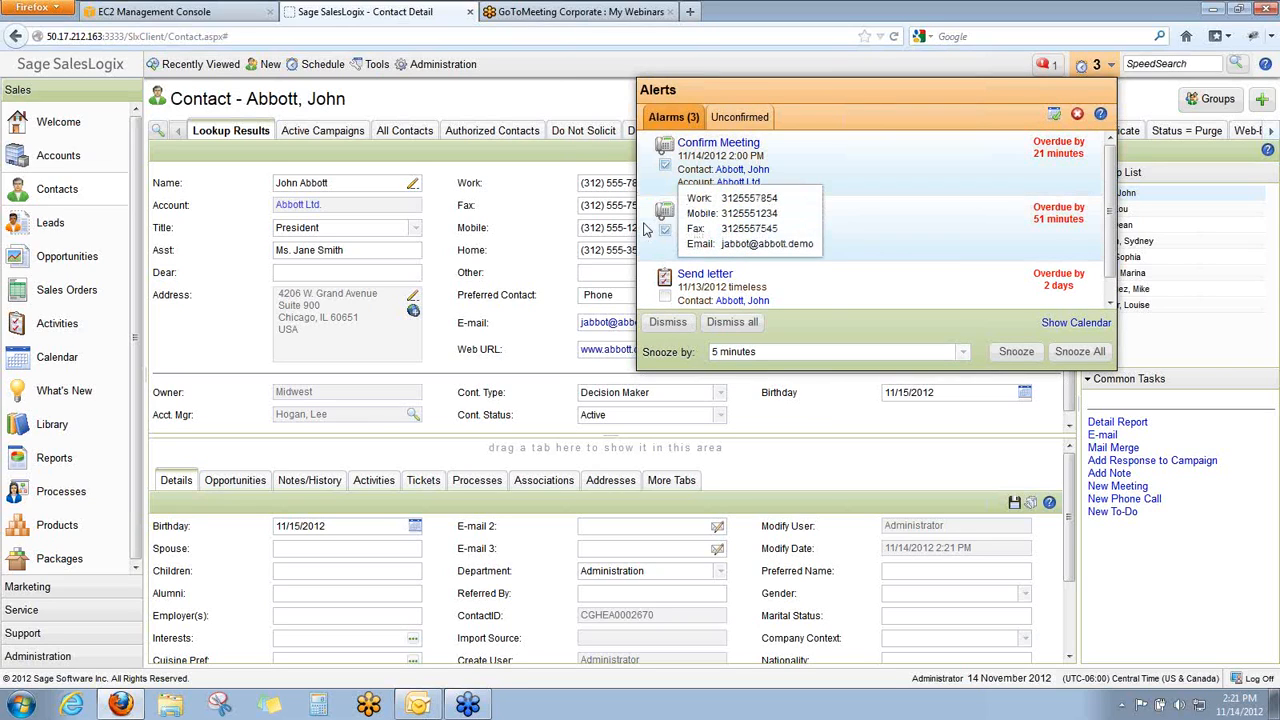
left_click(665, 298)
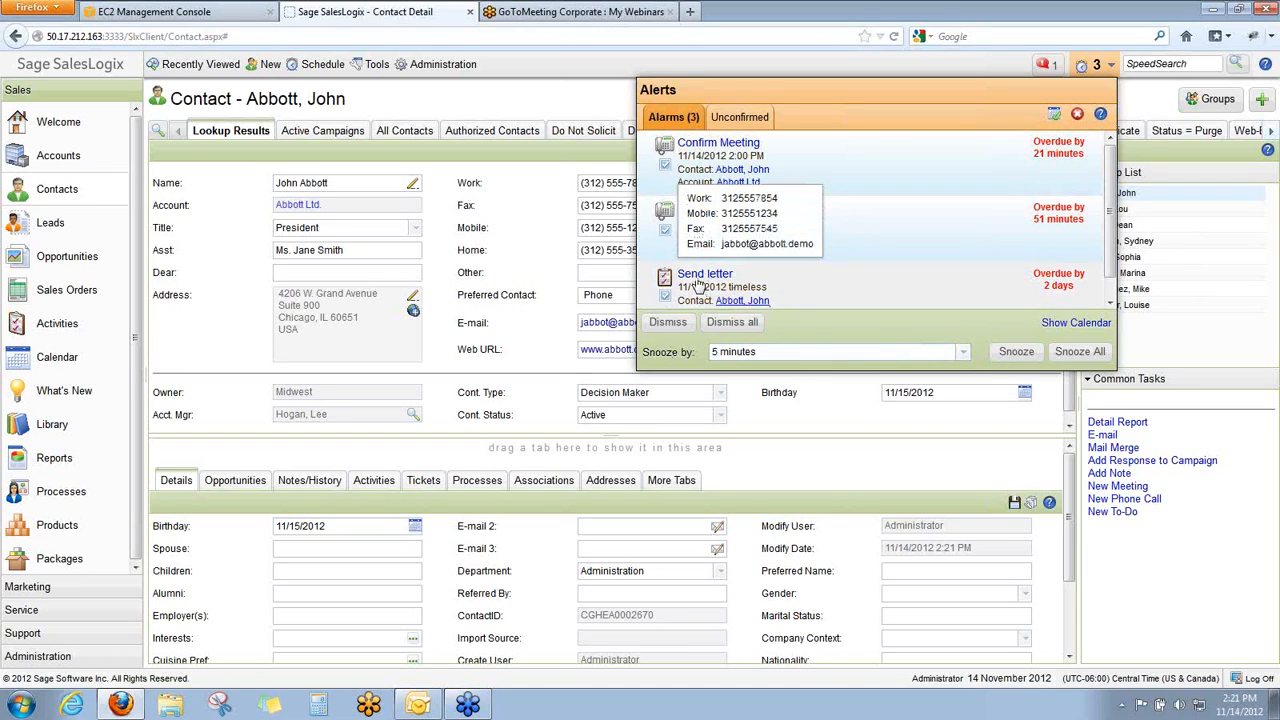
left_click(665, 231)
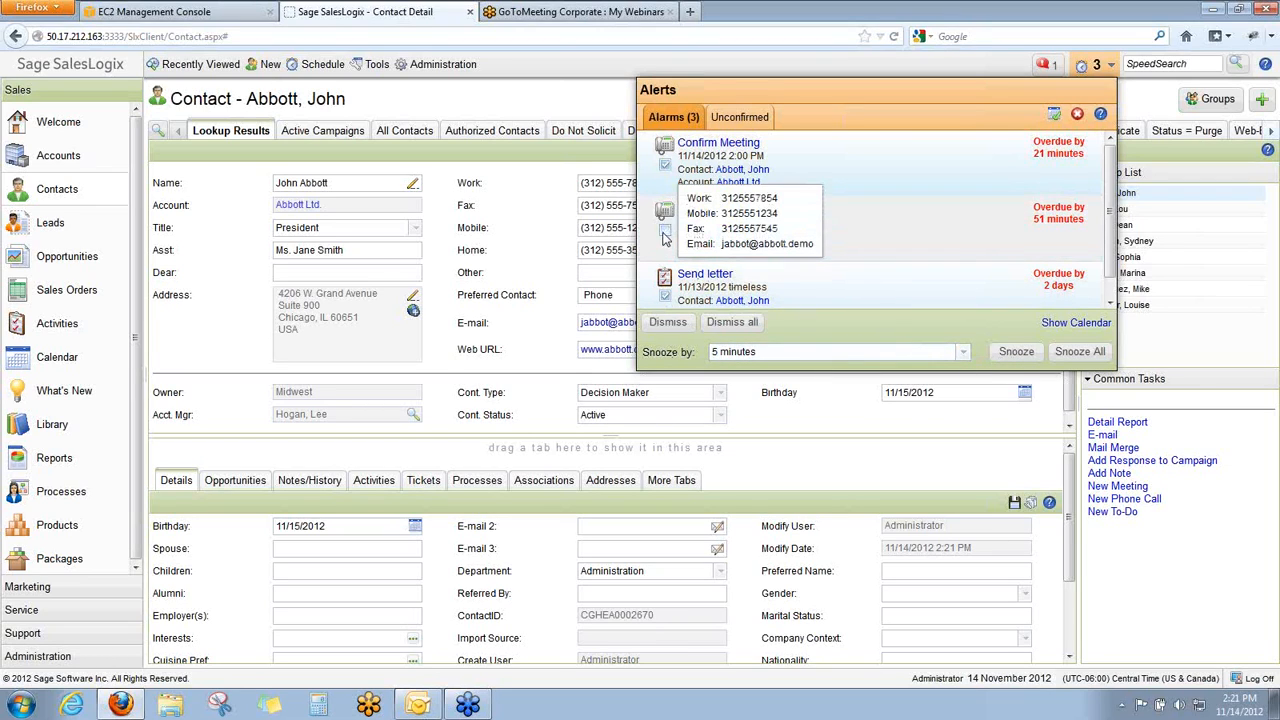
left_click(1018, 352)
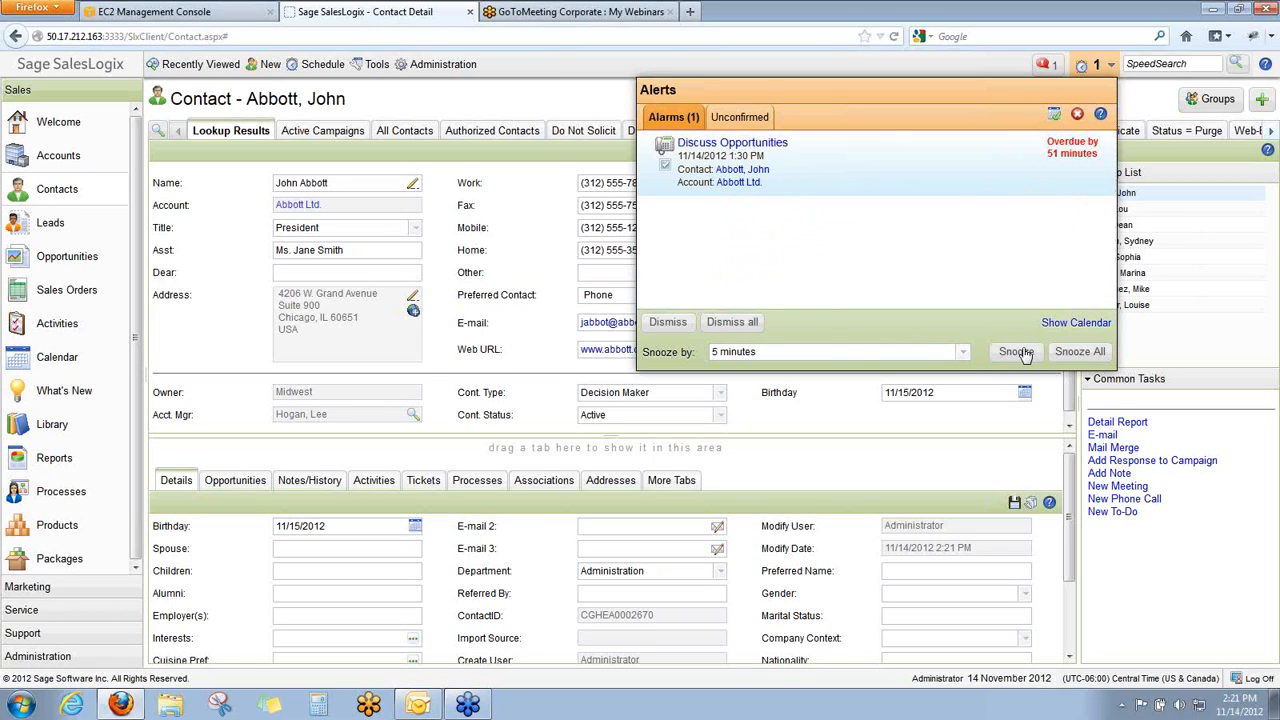
Snooze the Discuss Opportunities alarm by 1 day.
mouse_move(796, 177)
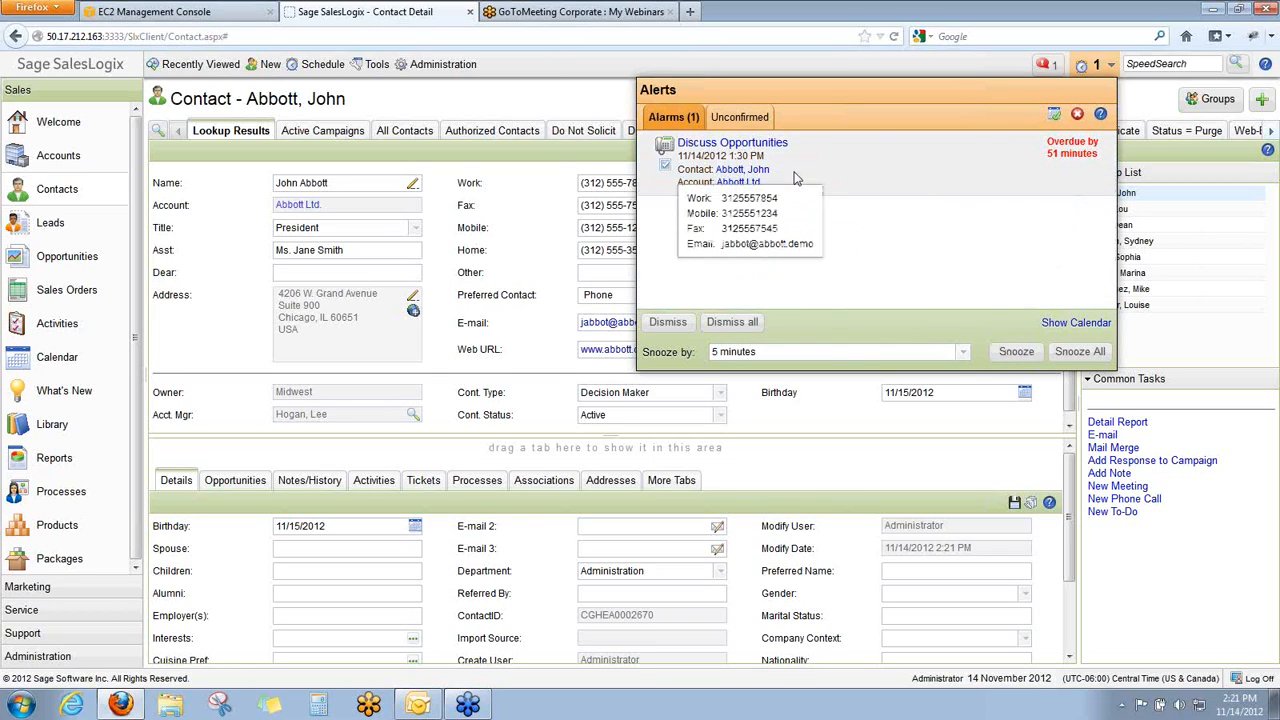
left_click(961, 352)
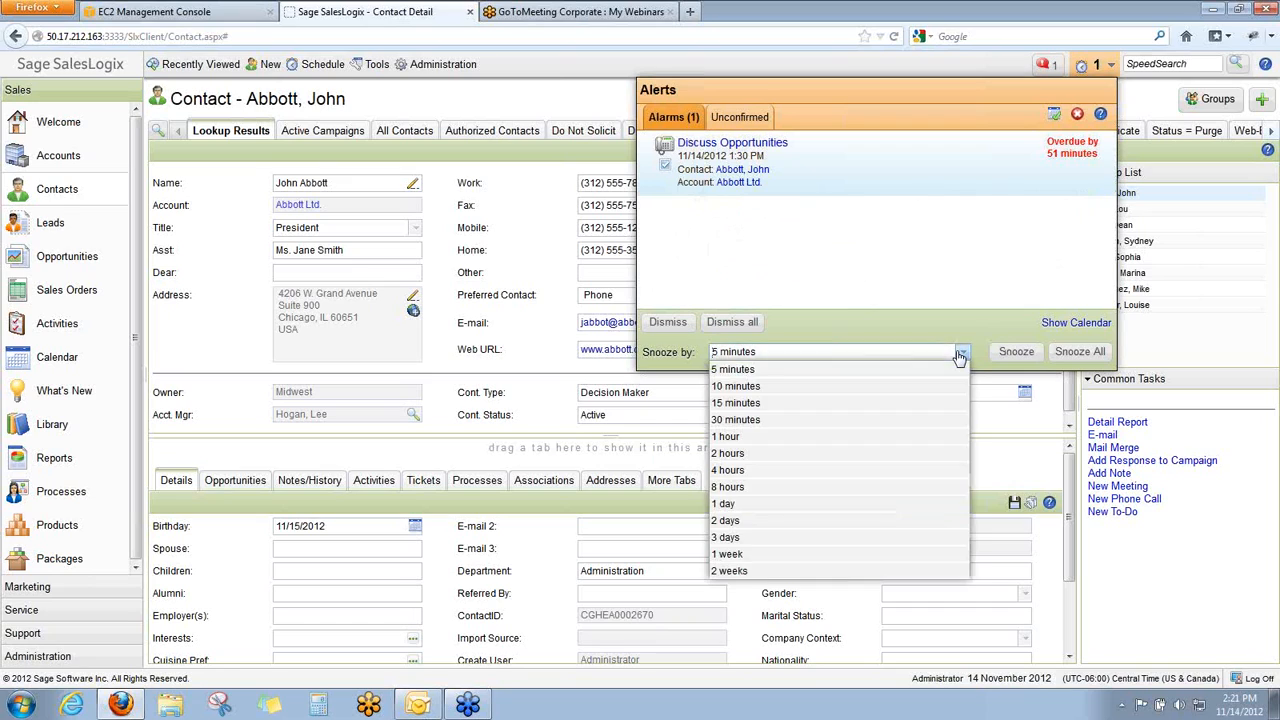
left_click(826, 504)
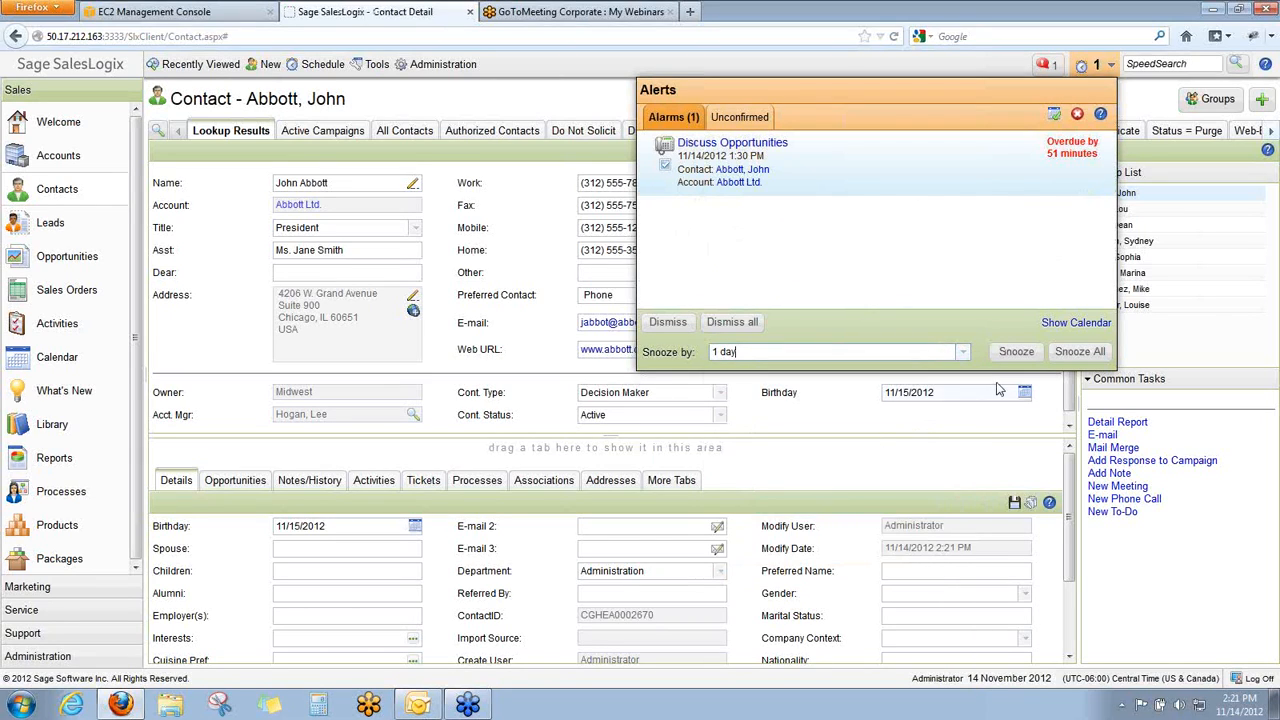
left_click(1029, 356)
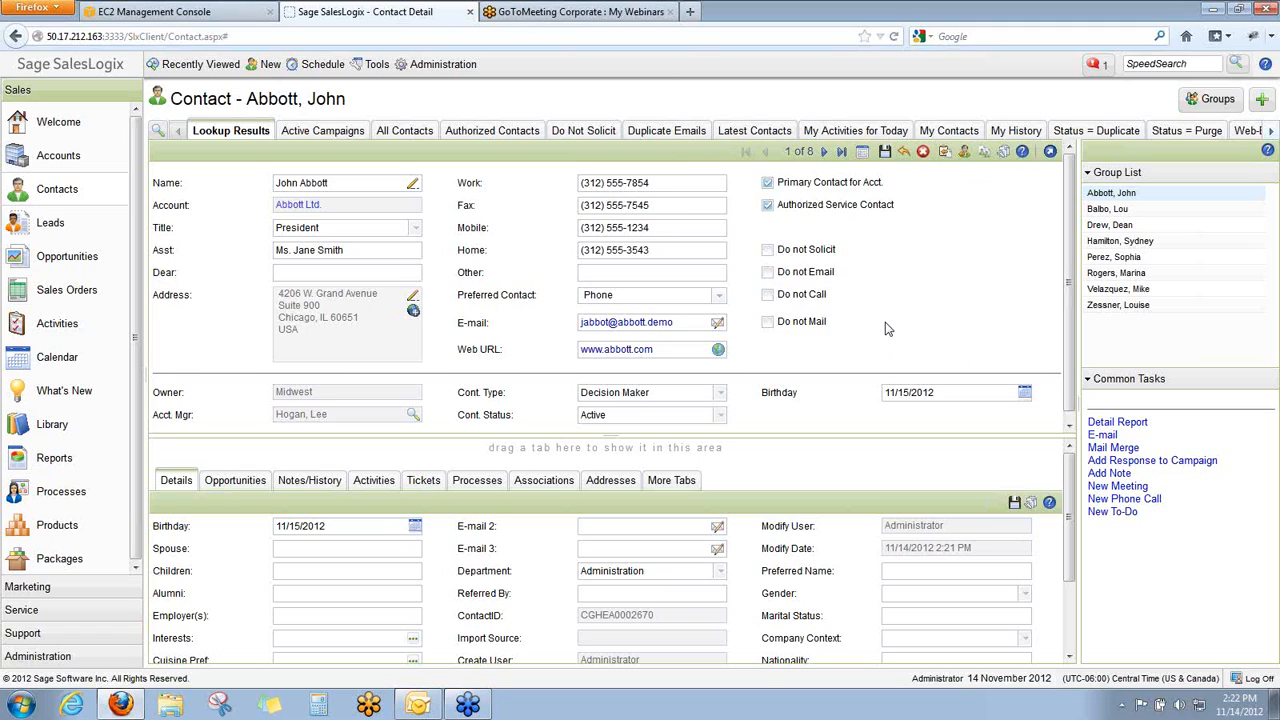
Show the calendar in Week view and examine the scheduled activities of the selected users.
left_click(50, 357)
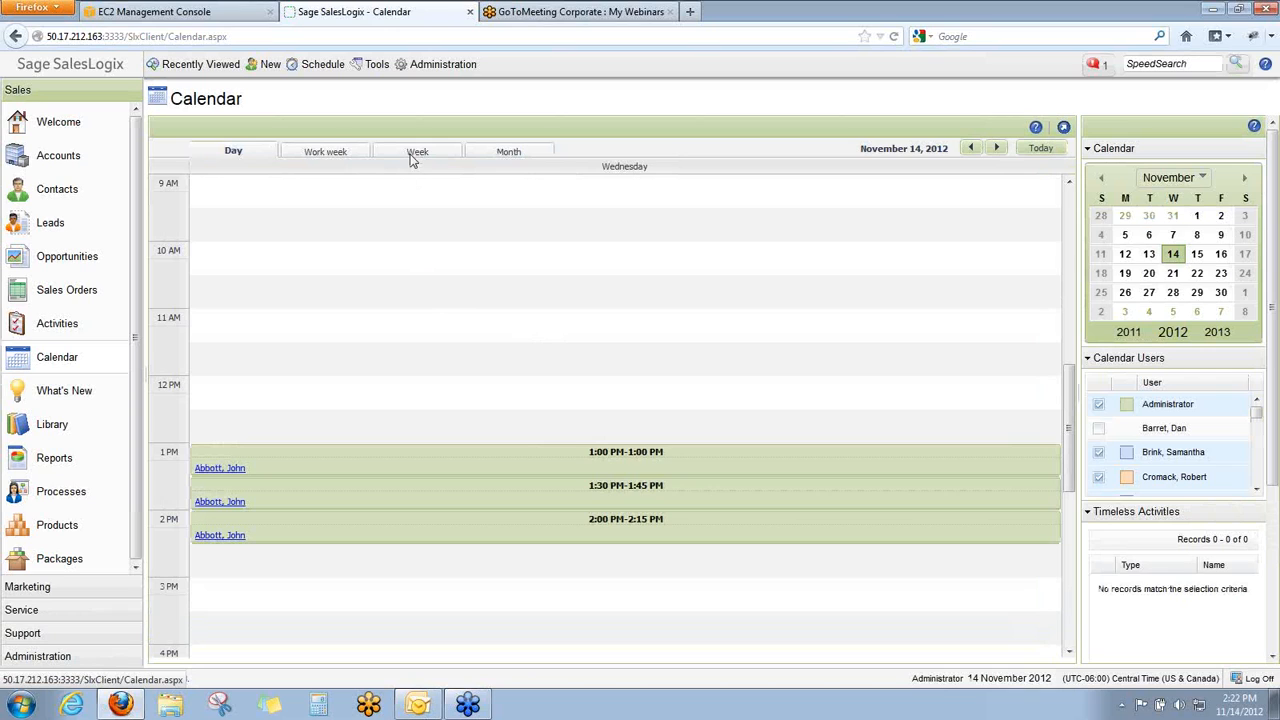
left_click(415, 152)
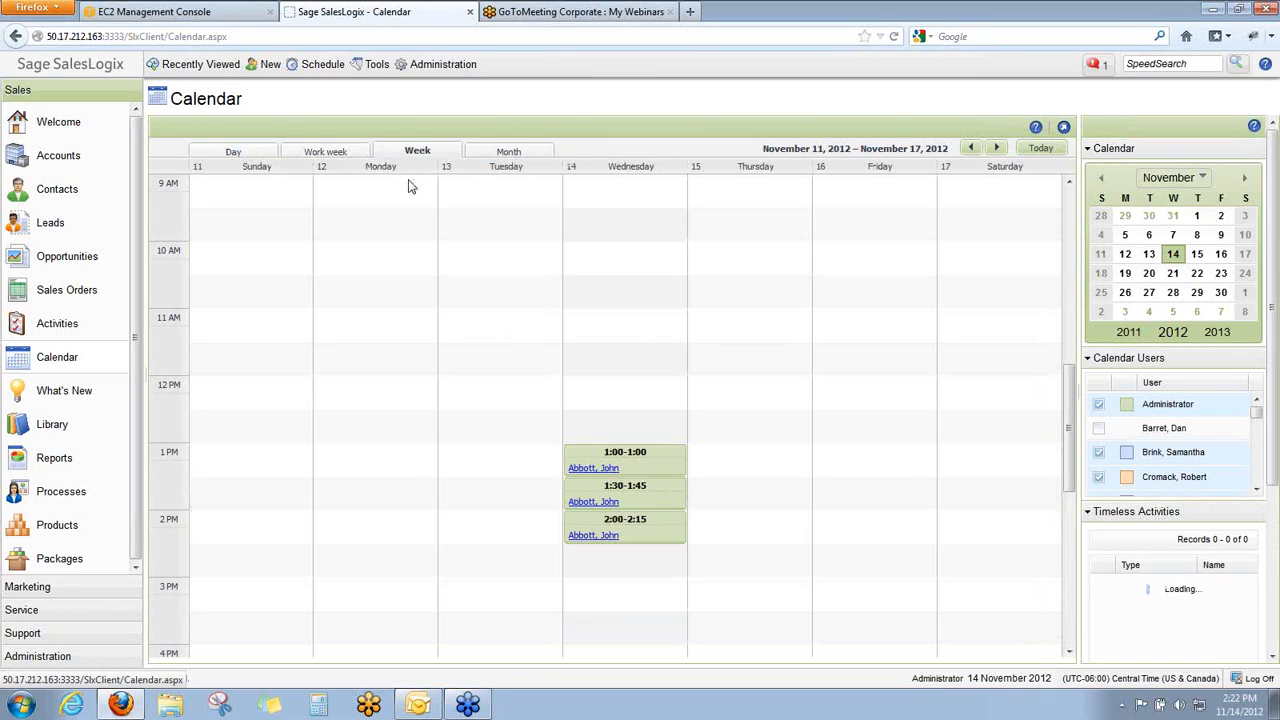
mouse_move(479, 333)
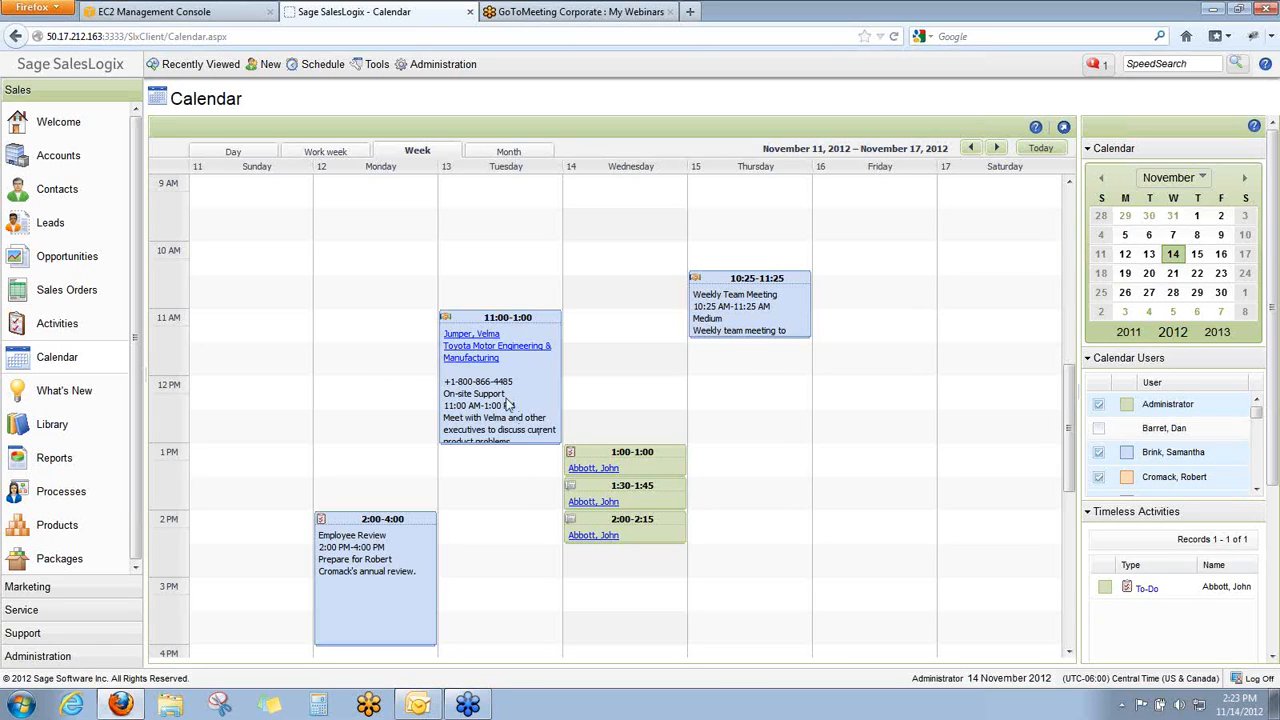
mouse_move(505, 398)
Open the Abbott Ltd. account and enlarge its upper detail pane to fit all the account fields, including Type.
left_click(72, 165)
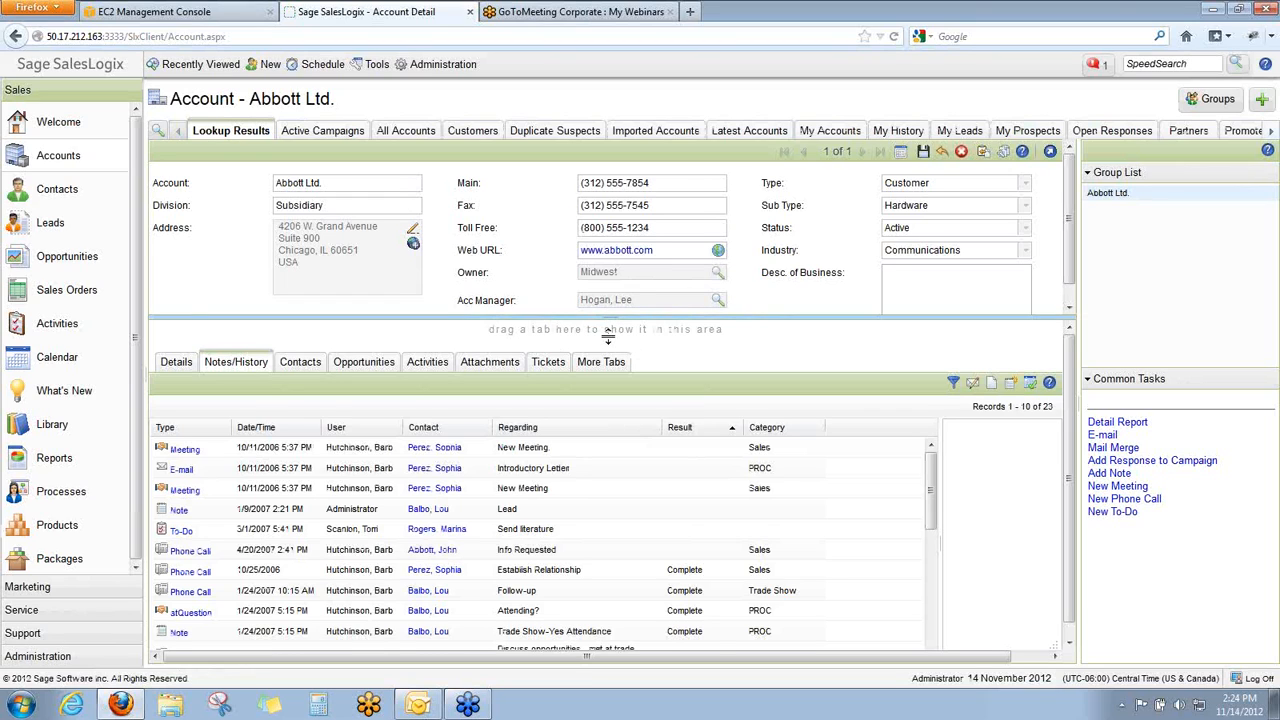
left_click_drag(608, 318, 608, 336)
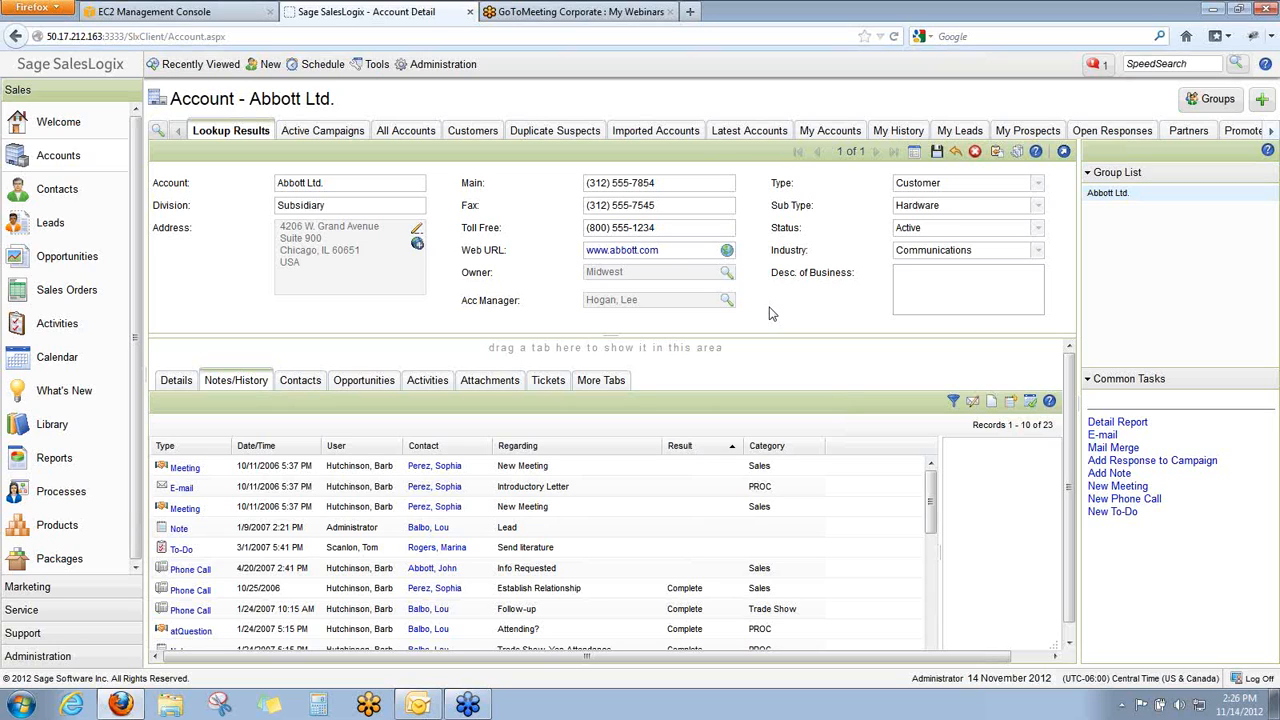
left_click(980, 183)
Show the All Accounts group as a list and select the accounts from Abbott Ltd. through Zefer May Industrial.
left_click(405, 136)
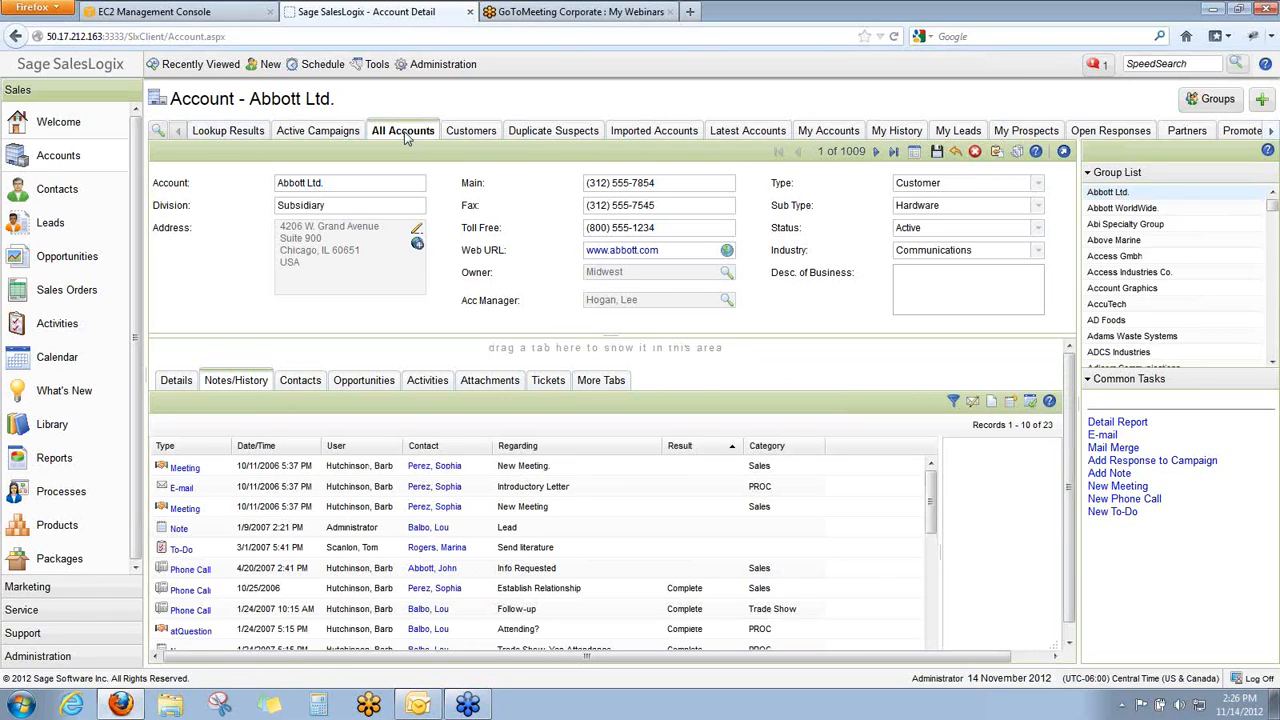
left_click(1013, 152)
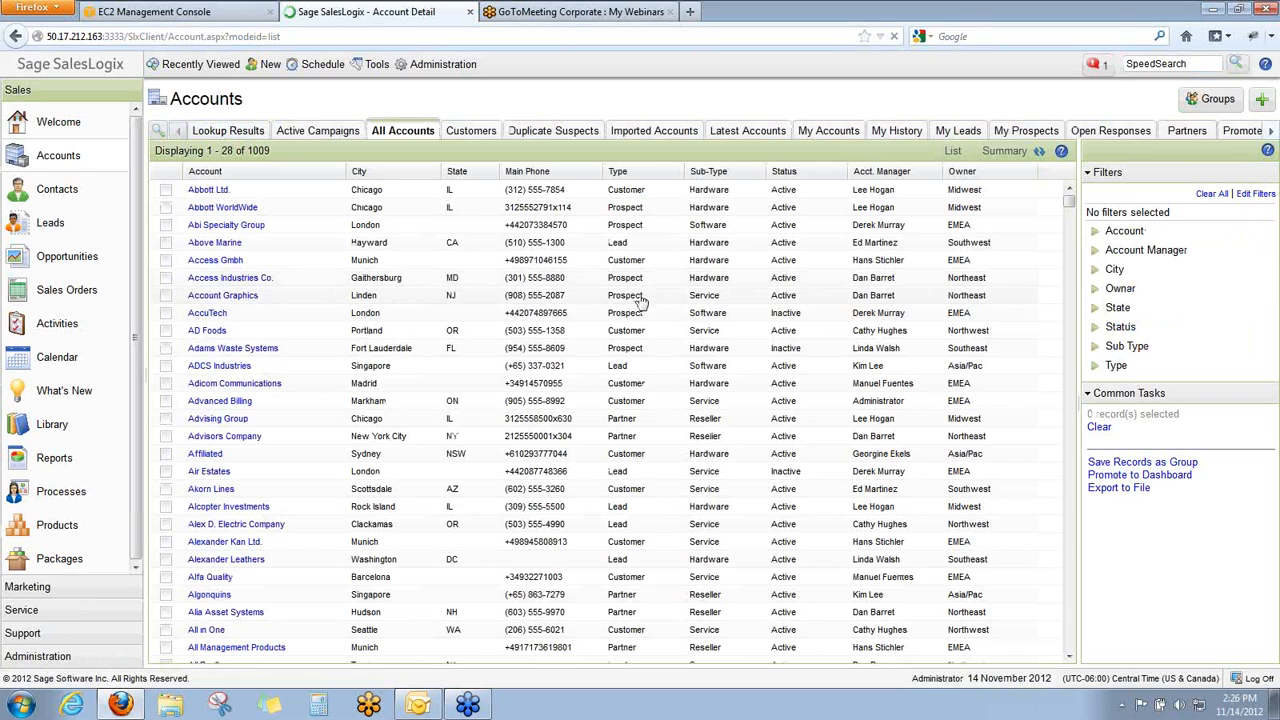
left_click(637, 194)
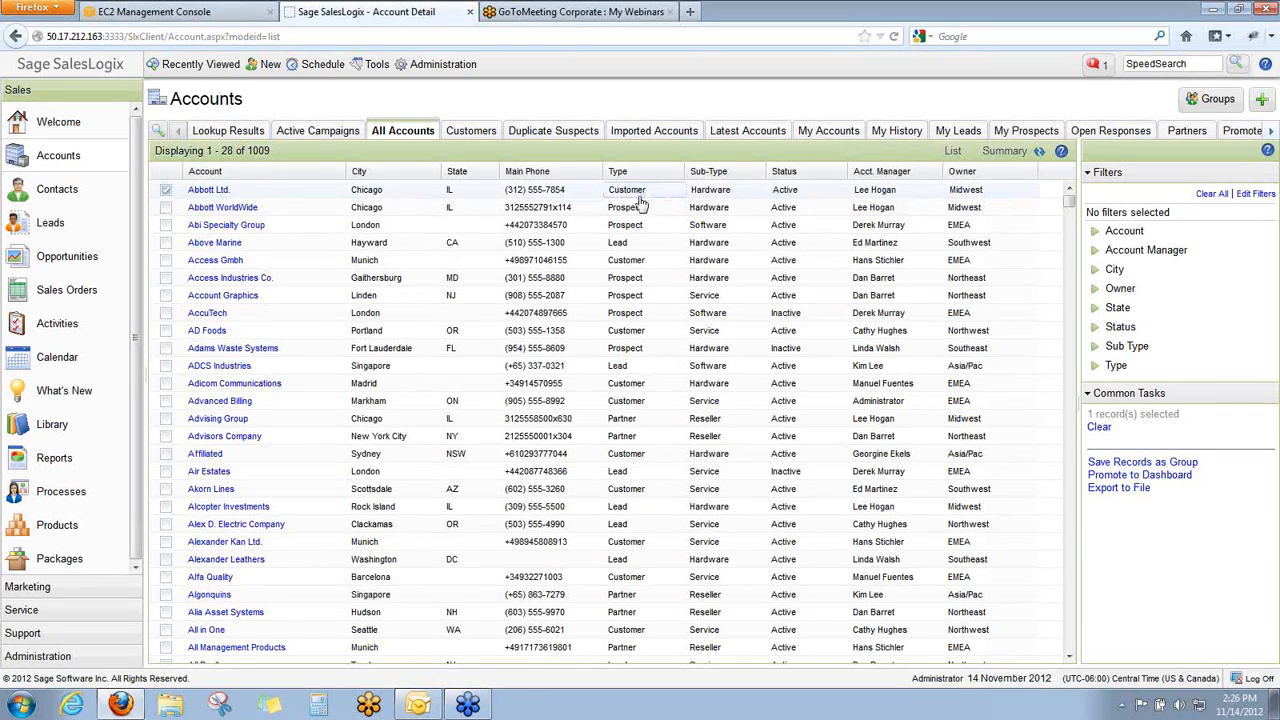
left_click_drag(1071, 205, 1068, 650)
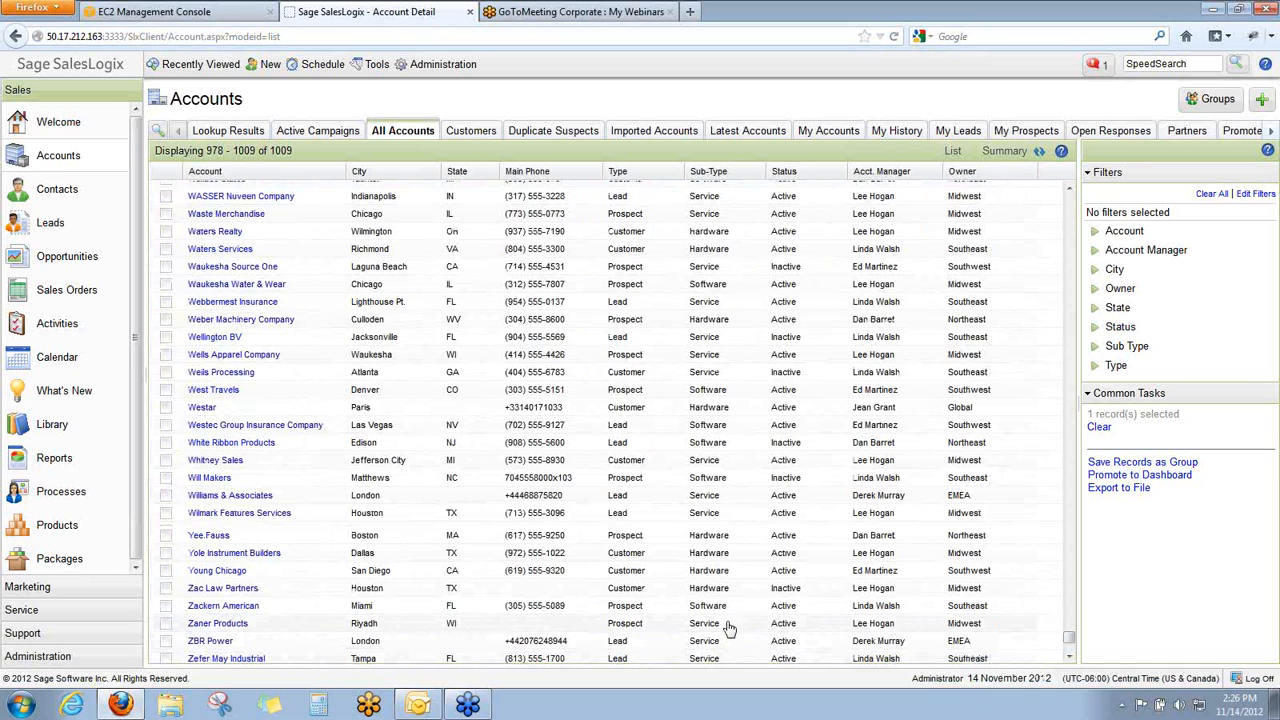
left_click(717, 654, "shift")
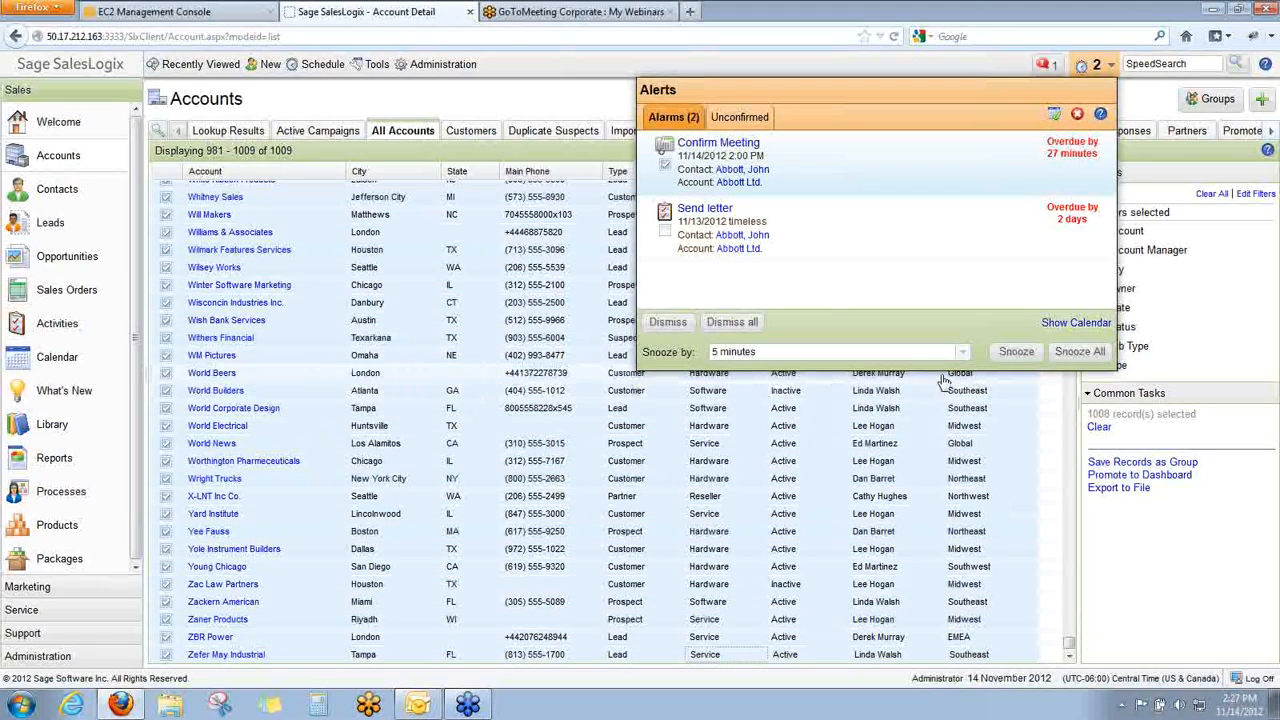
Snooze all pending alarms by 5 minutes and return to the start of the account list.
left_click(1076, 354)
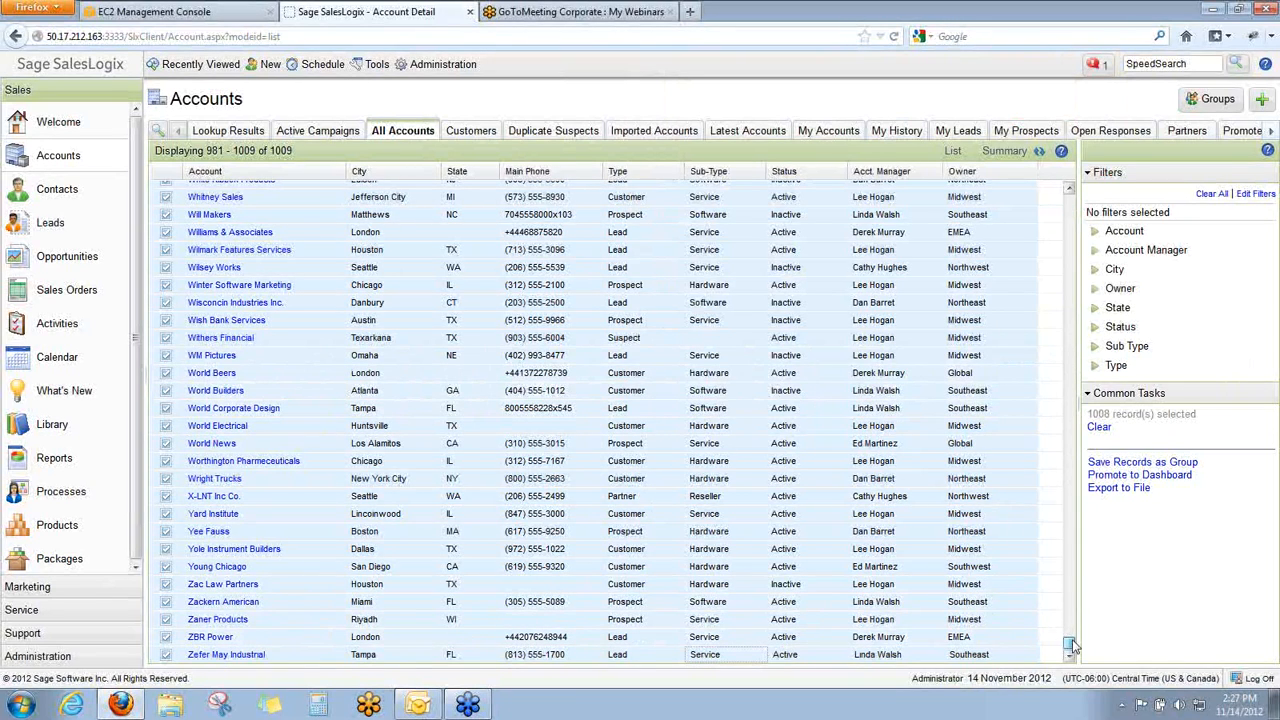
left_click_drag(1070, 645, 1114, 263)
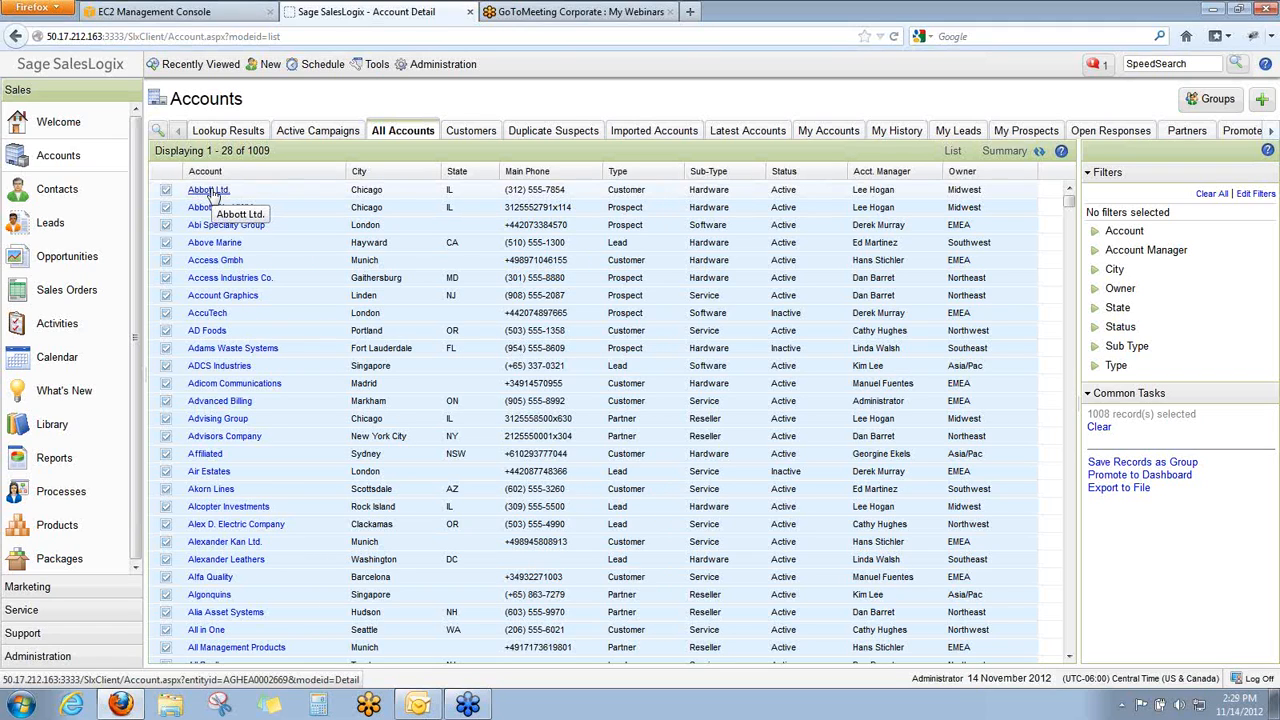
Check the past-due activities, and show the calendar in Work week view.
left_click(1094, 67)
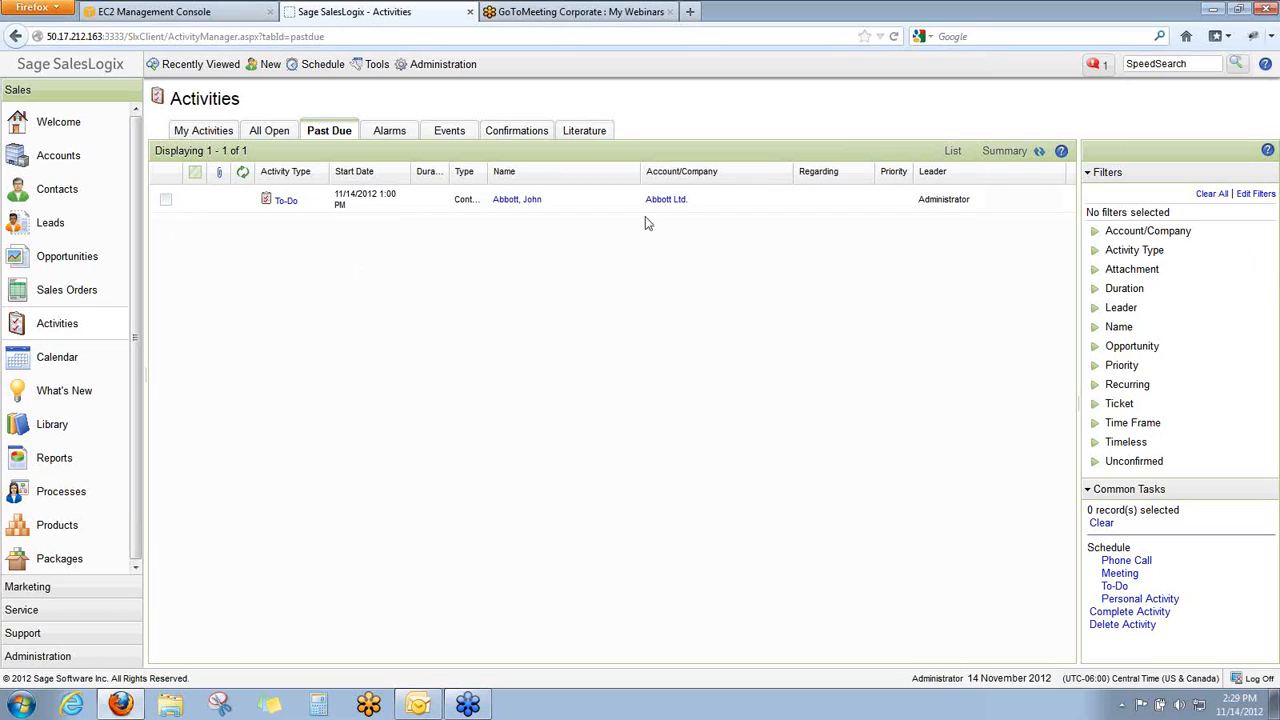
mouse_move(1095, 77)
left_click(61, 364)
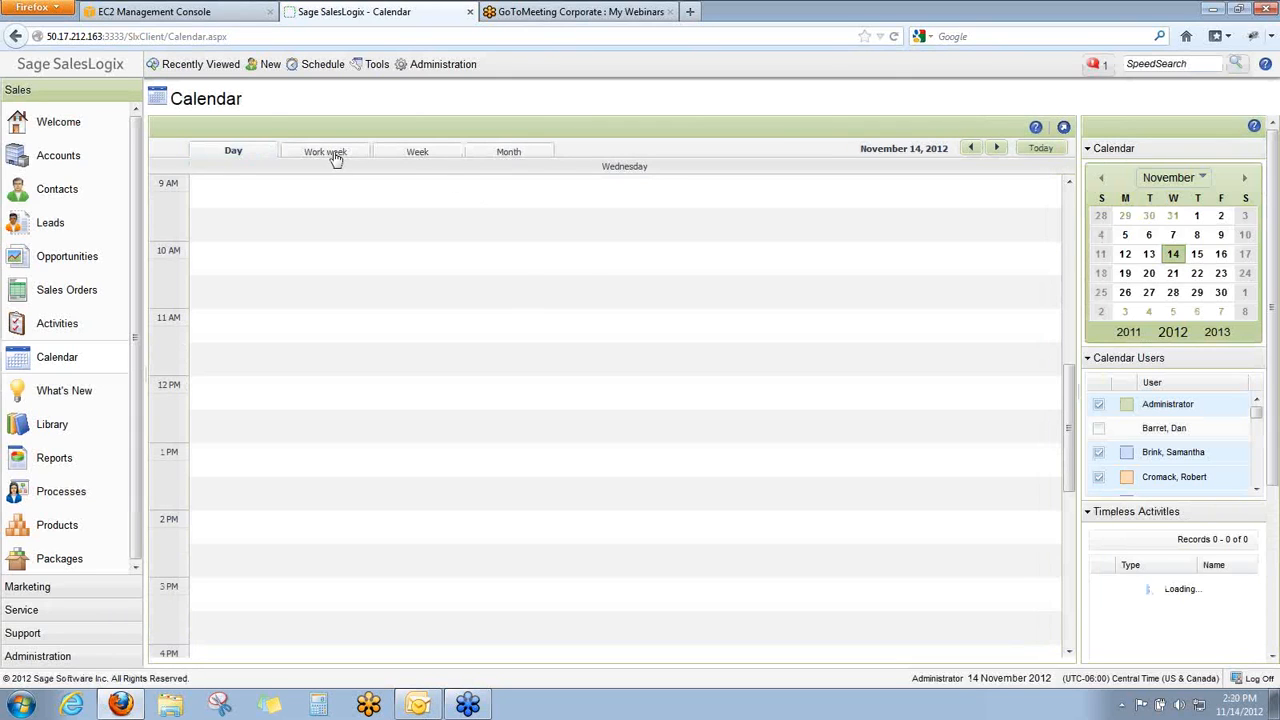
left_click(332, 155)
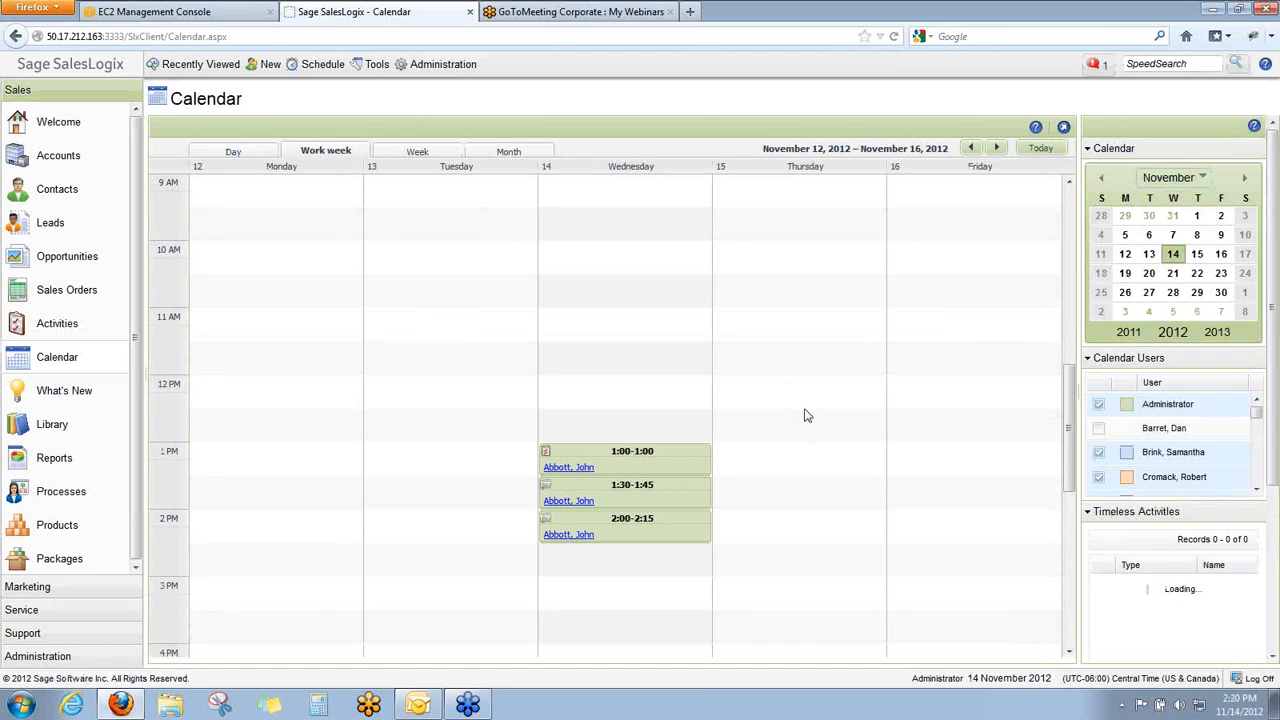
Look through the hours of the work week calendar and check which activities can be scheduled in a Thursday midday slot.
scroll(806, 415, "down", 5)
scroll(806, 415, "down", 2)
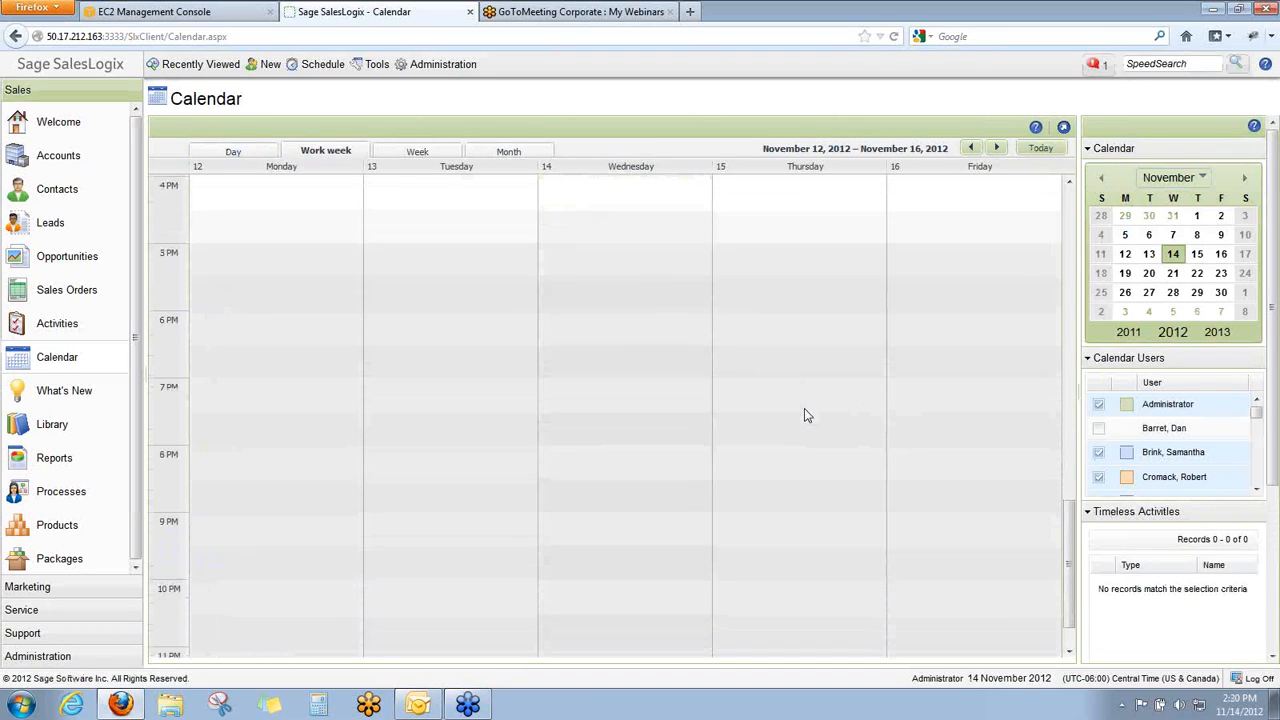
scroll(806, 415, "up", 7)
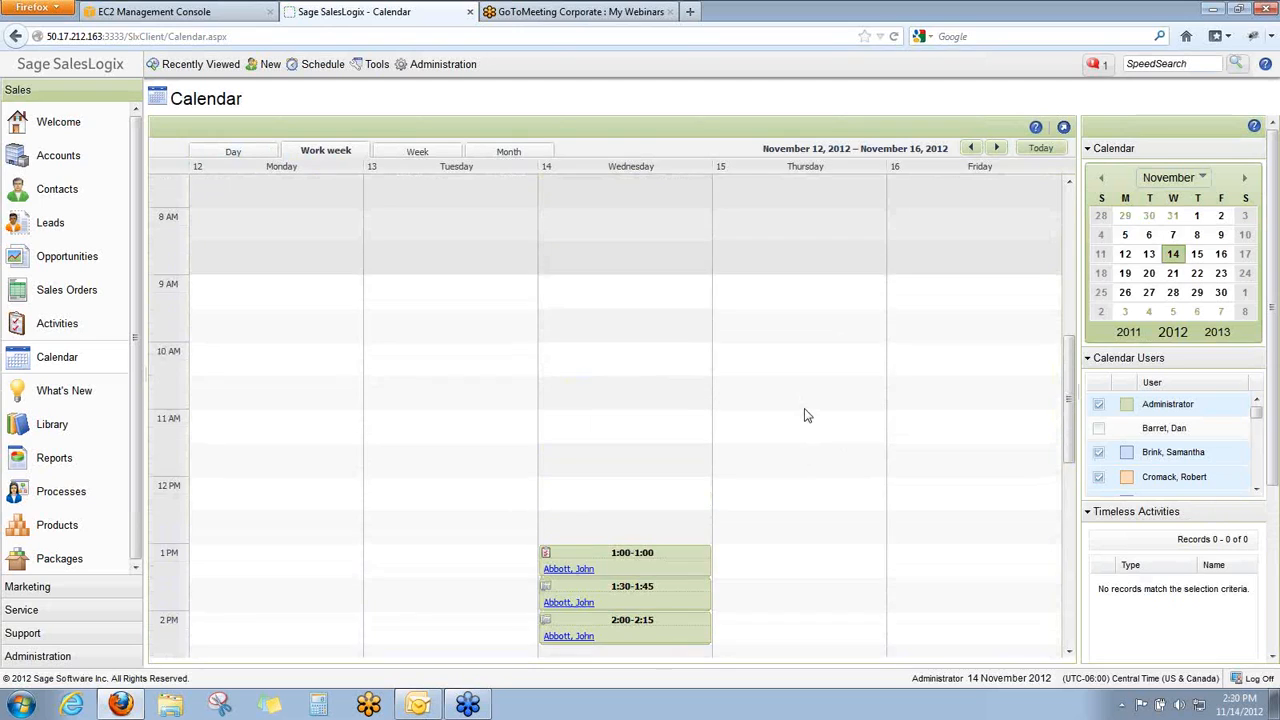
right_click(803, 425)
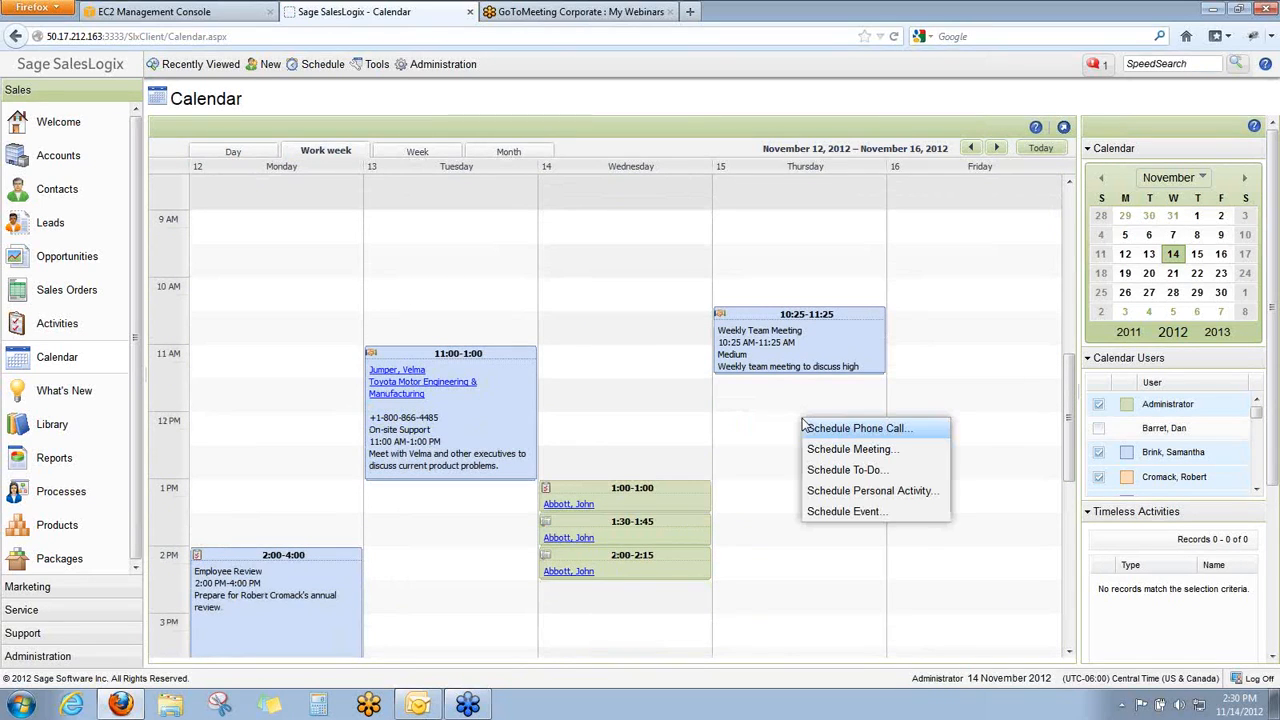
left_click(765, 430)
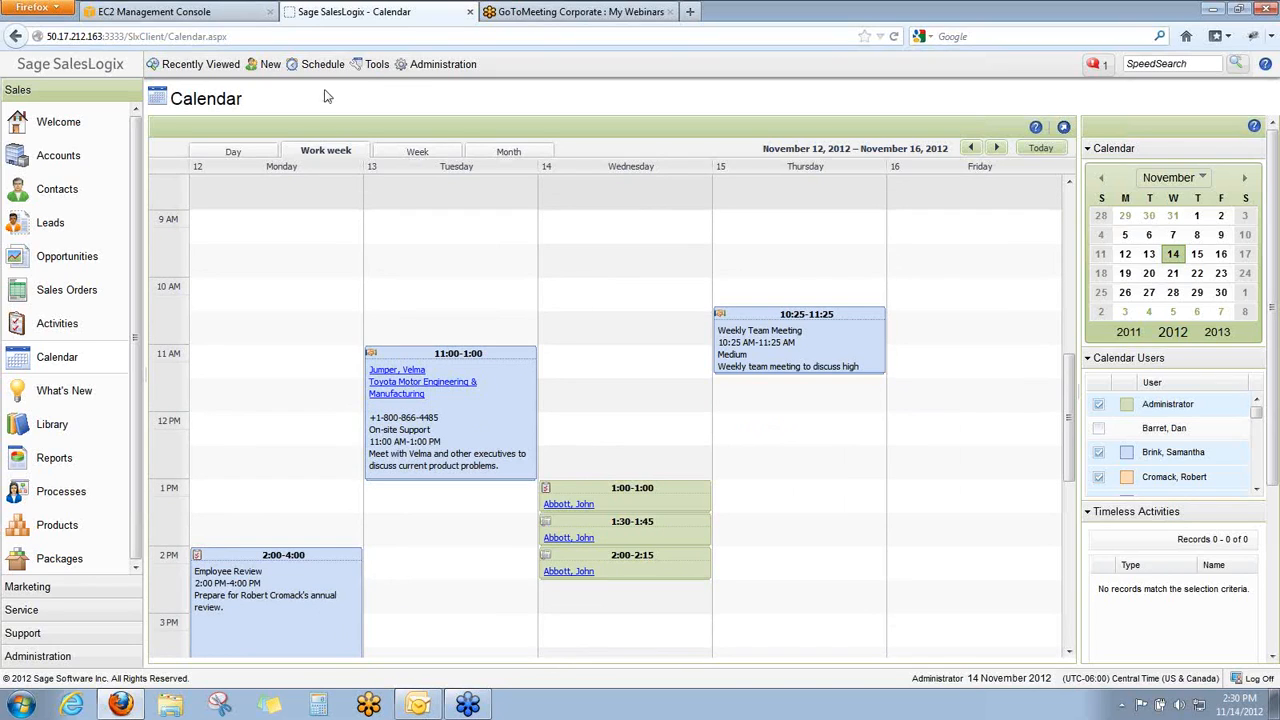
Set Show History on Calendar to Yes in the user's calendar options and save the options.
left_click(376, 68)
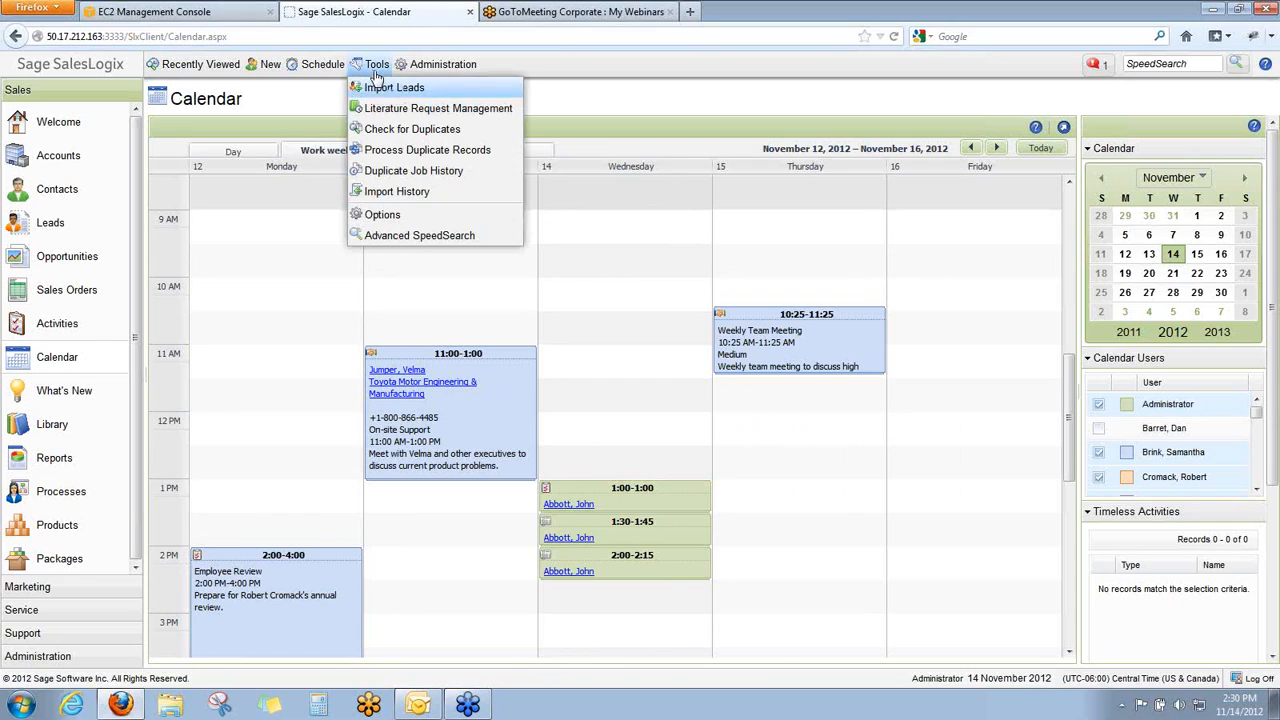
left_click(390, 214)
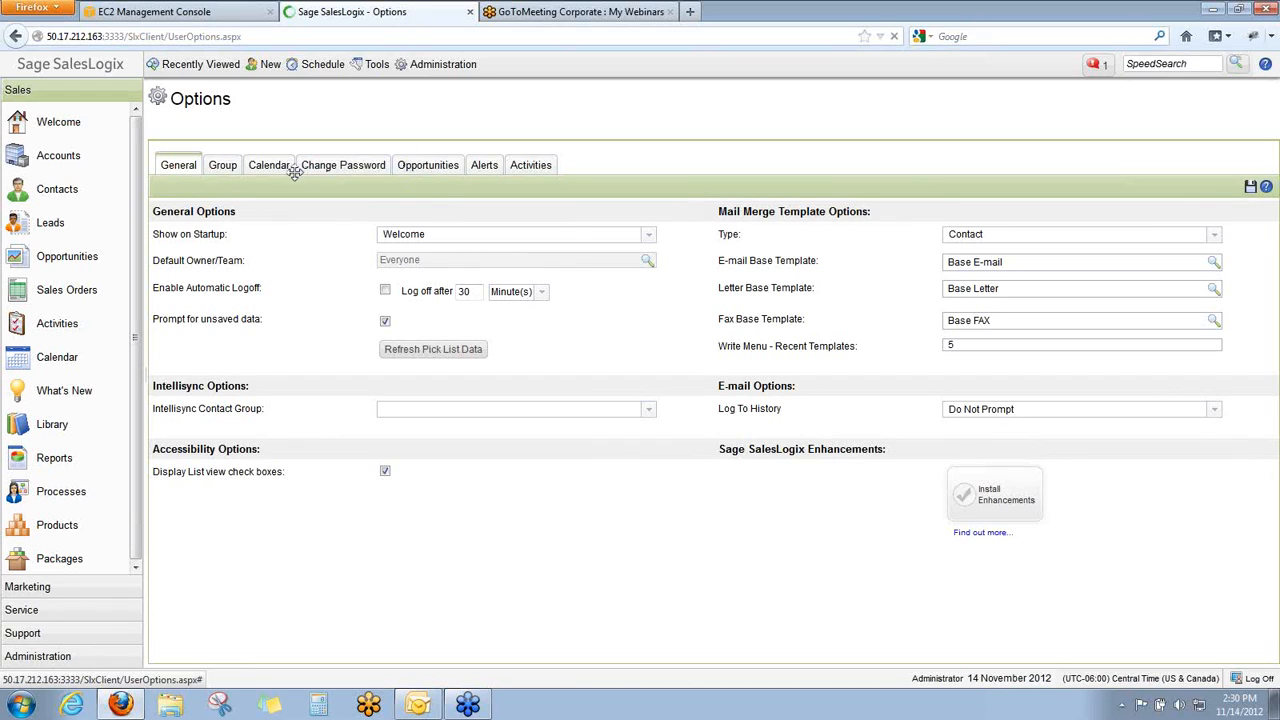
left_click(285, 172)
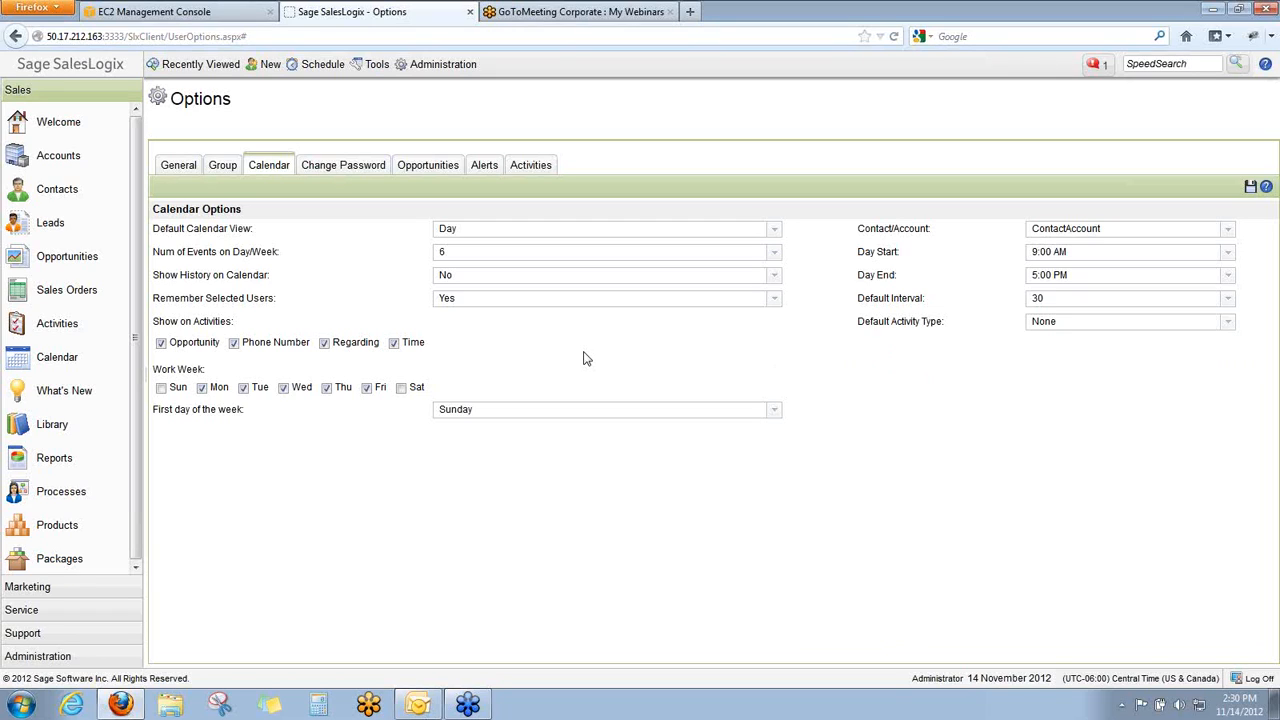
left_click(772, 276)
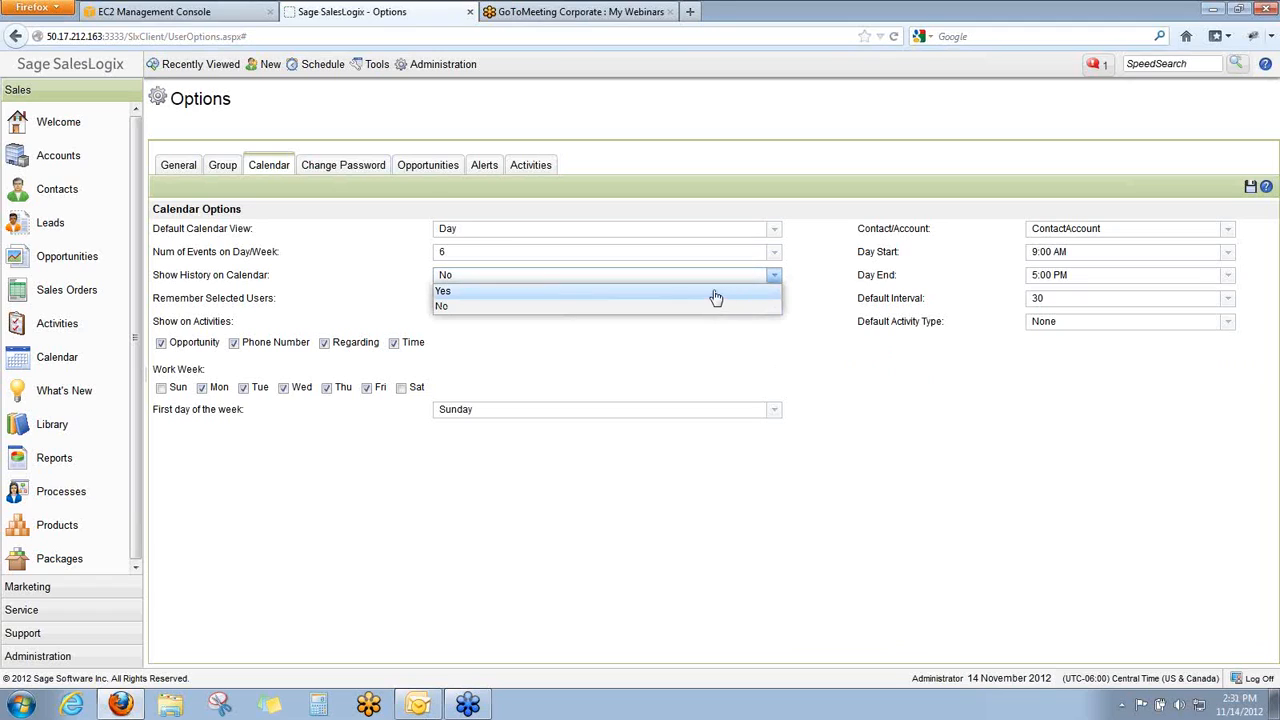
left_click(715, 292)
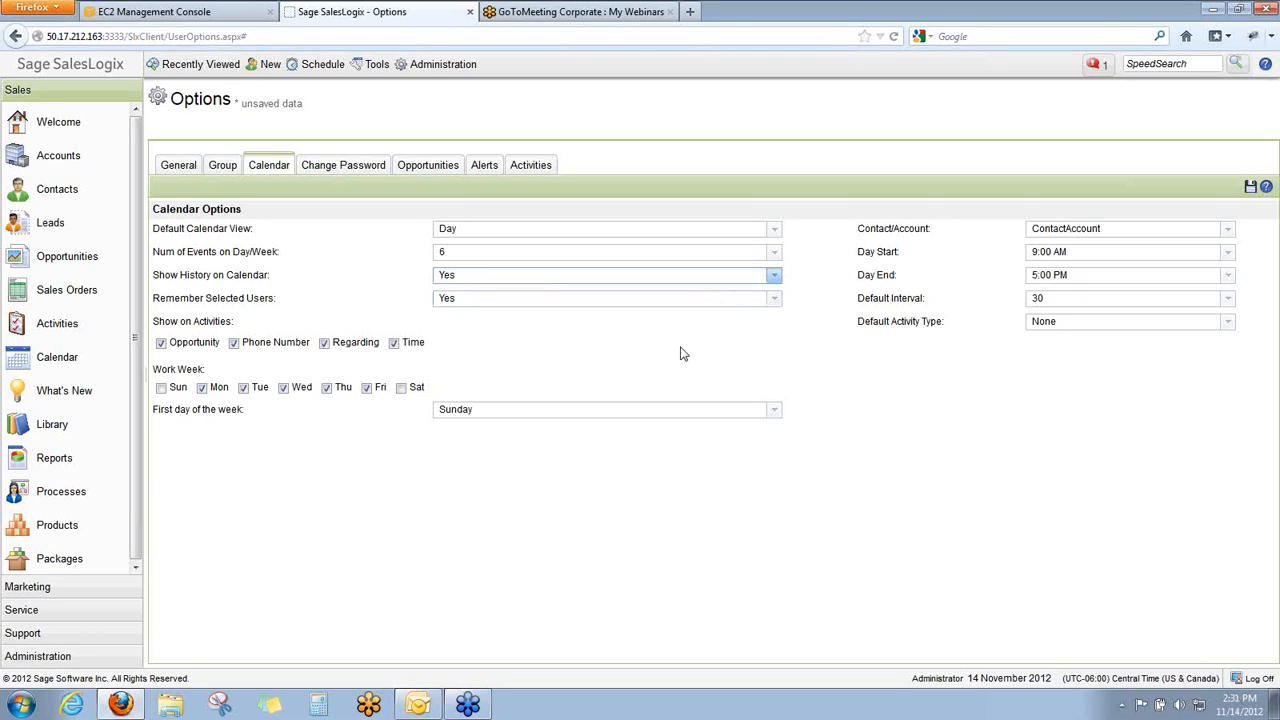
left_click(1250, 187)
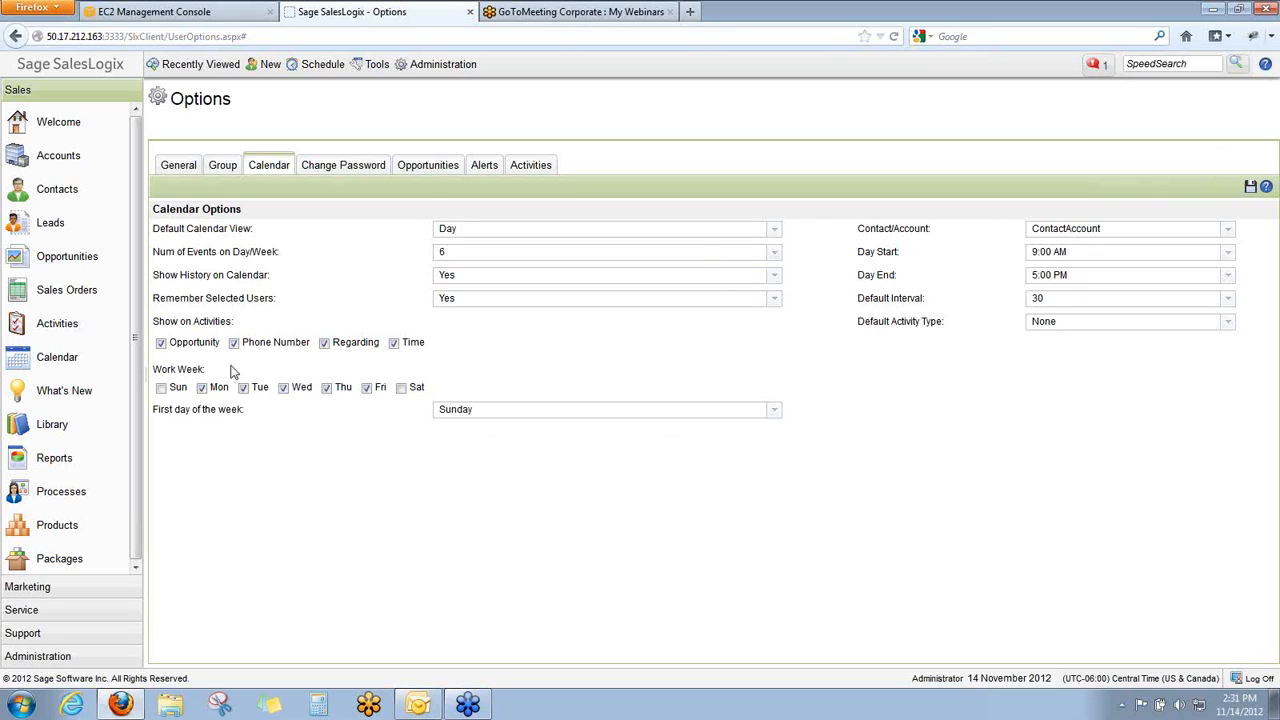
Show the calendar in Week view and review its timeless activity lists and hours from early morning to mid-afternoon.
left_click(30, 362)
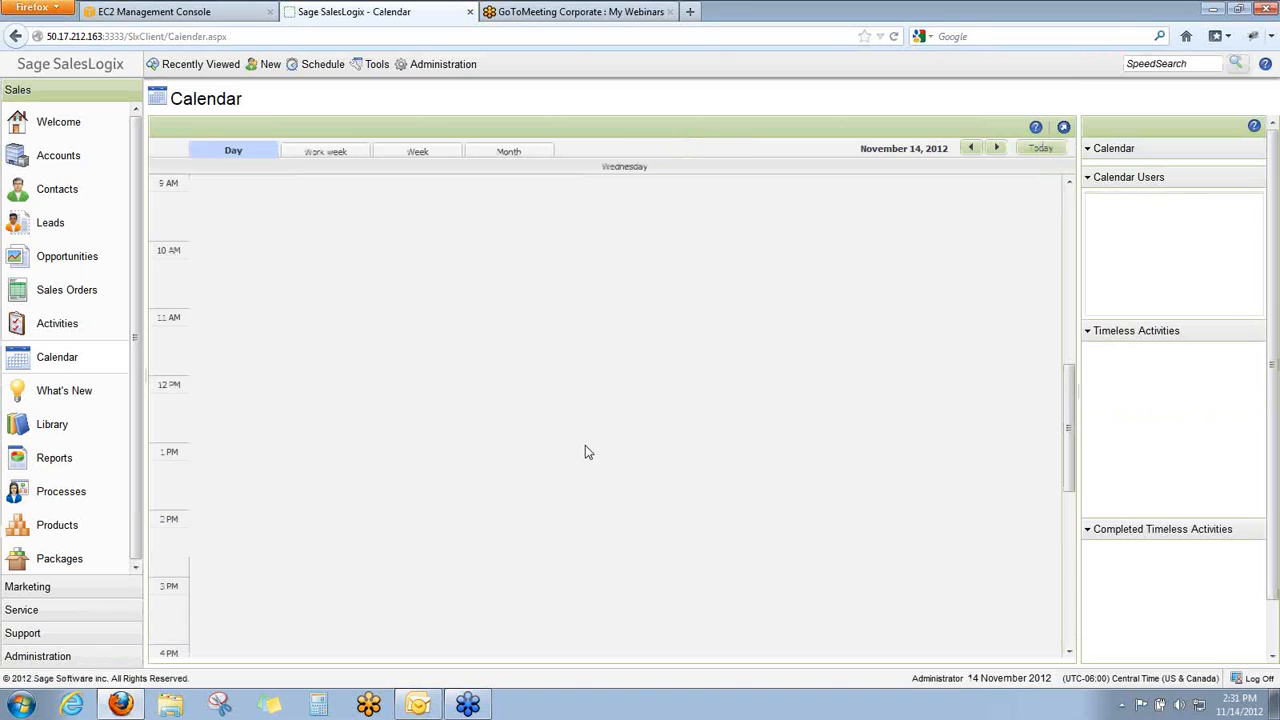
left_click(430, 158)
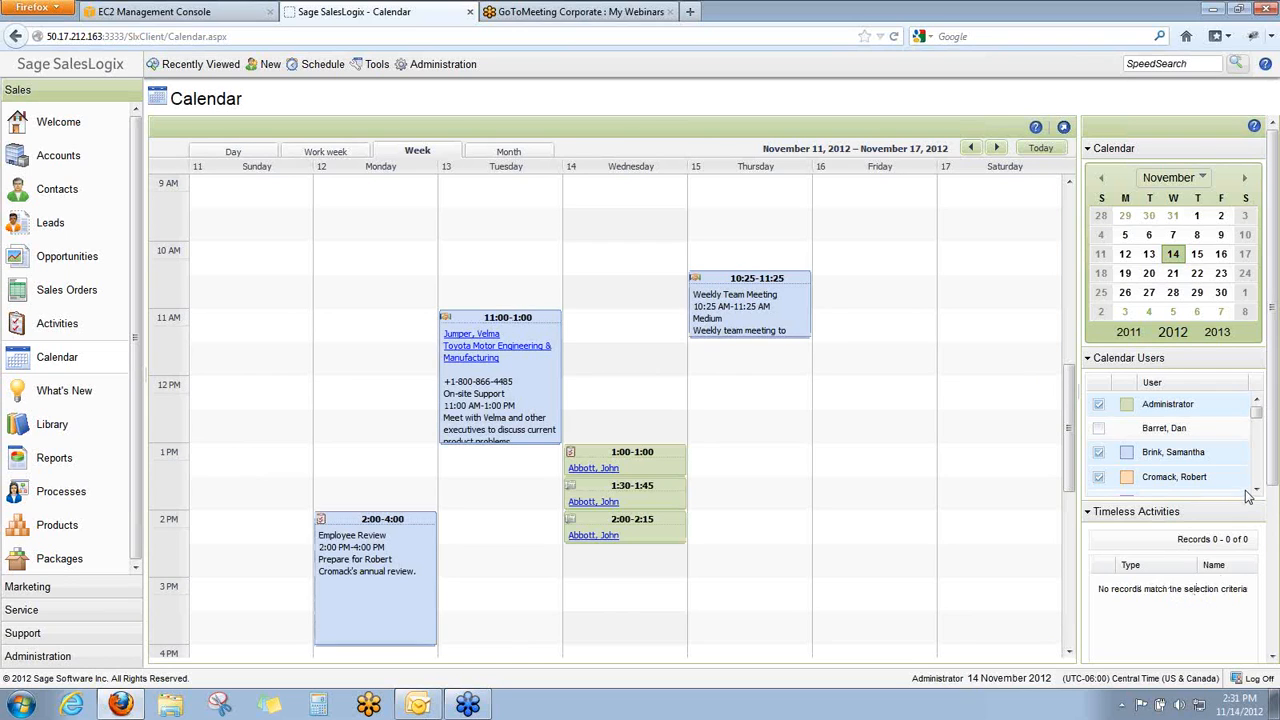
left_click_drag(1275, 443, 1276, 617)
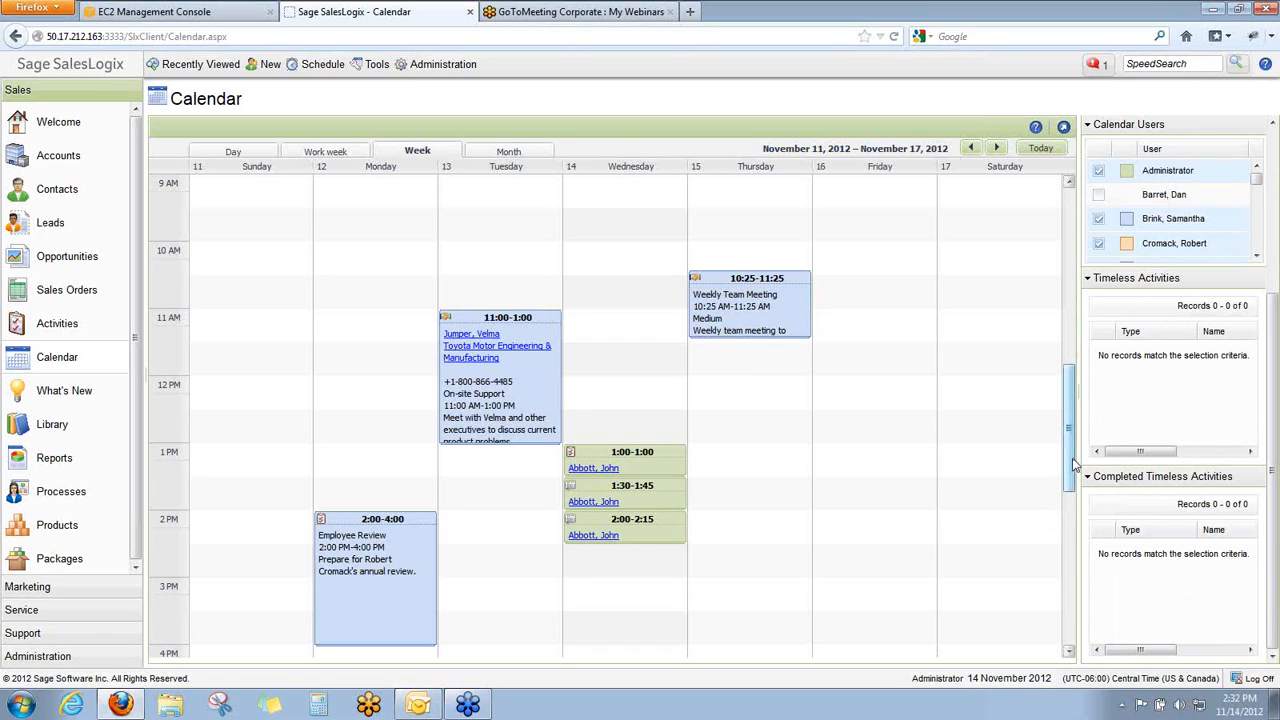
left_click_drag(1073, 463, 1067, 237)
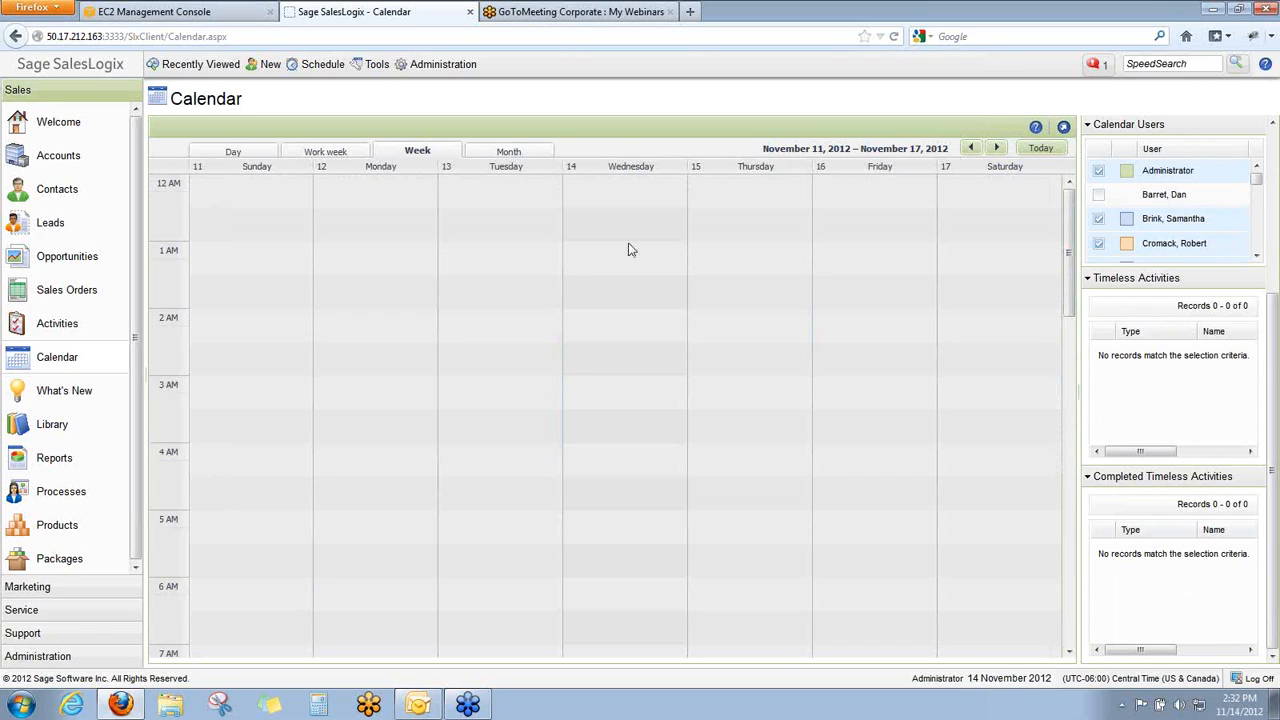
left_click_drag(1069, 286, 1056, 474)
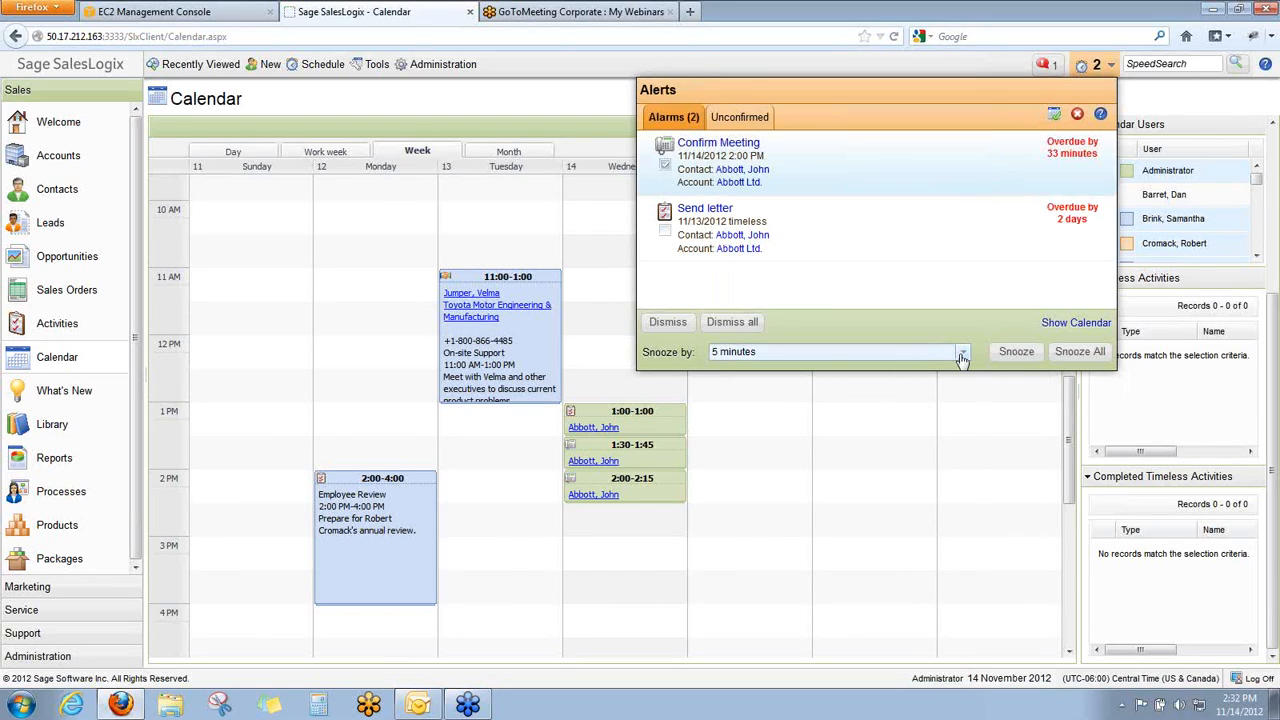
Snooze the Confirm Meeting and Send letter alarms individually by 1 hour.
left_click(962, 353)
left_click(931, 436)
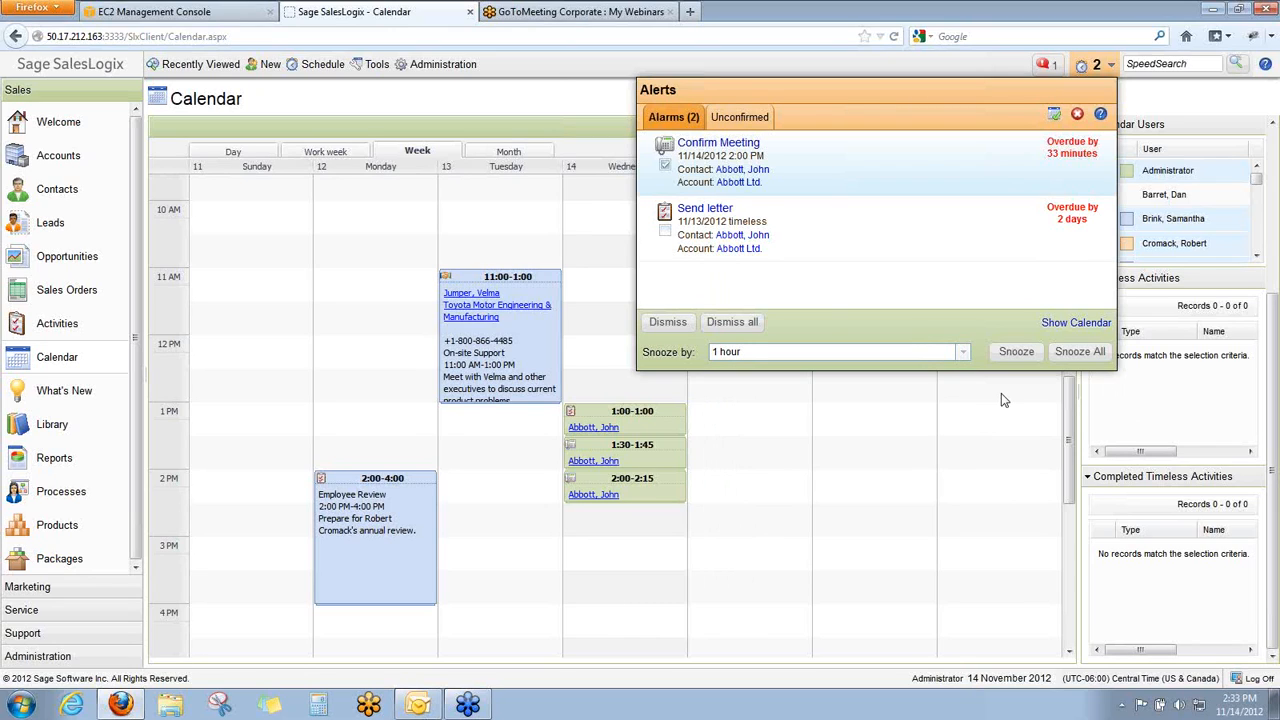
left_click(1020, 355)
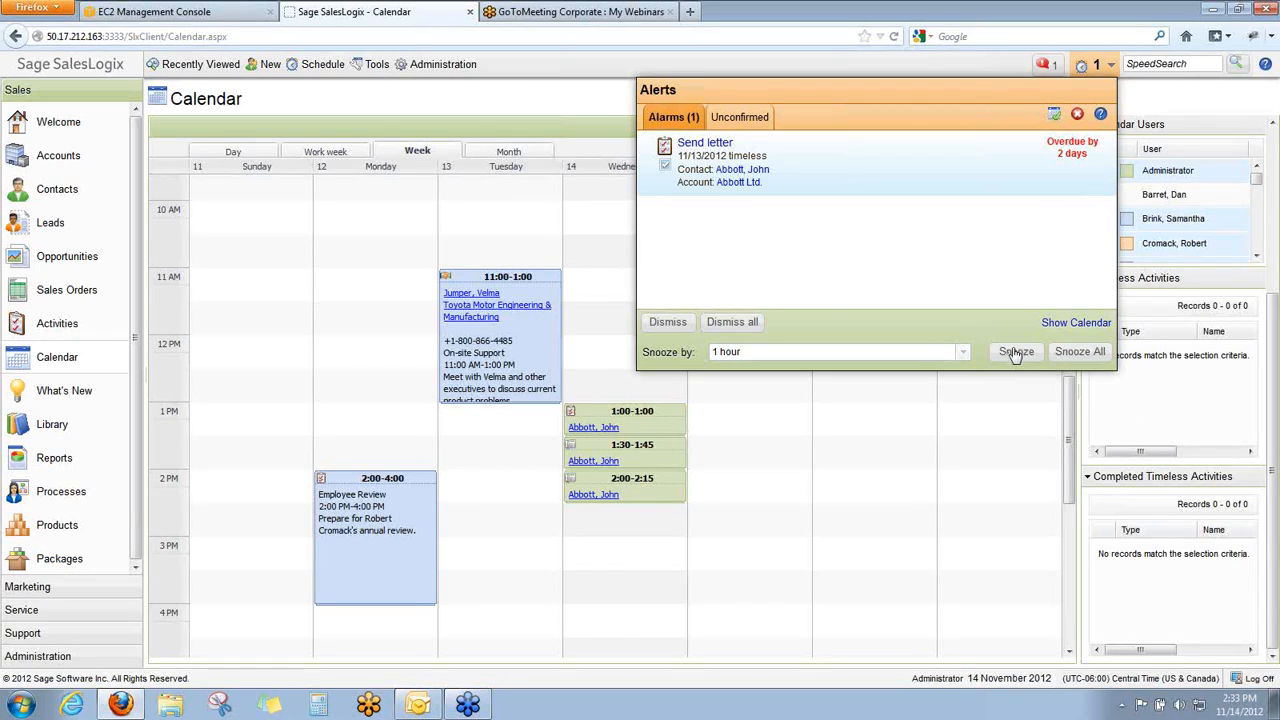
left_click(1014, 355)
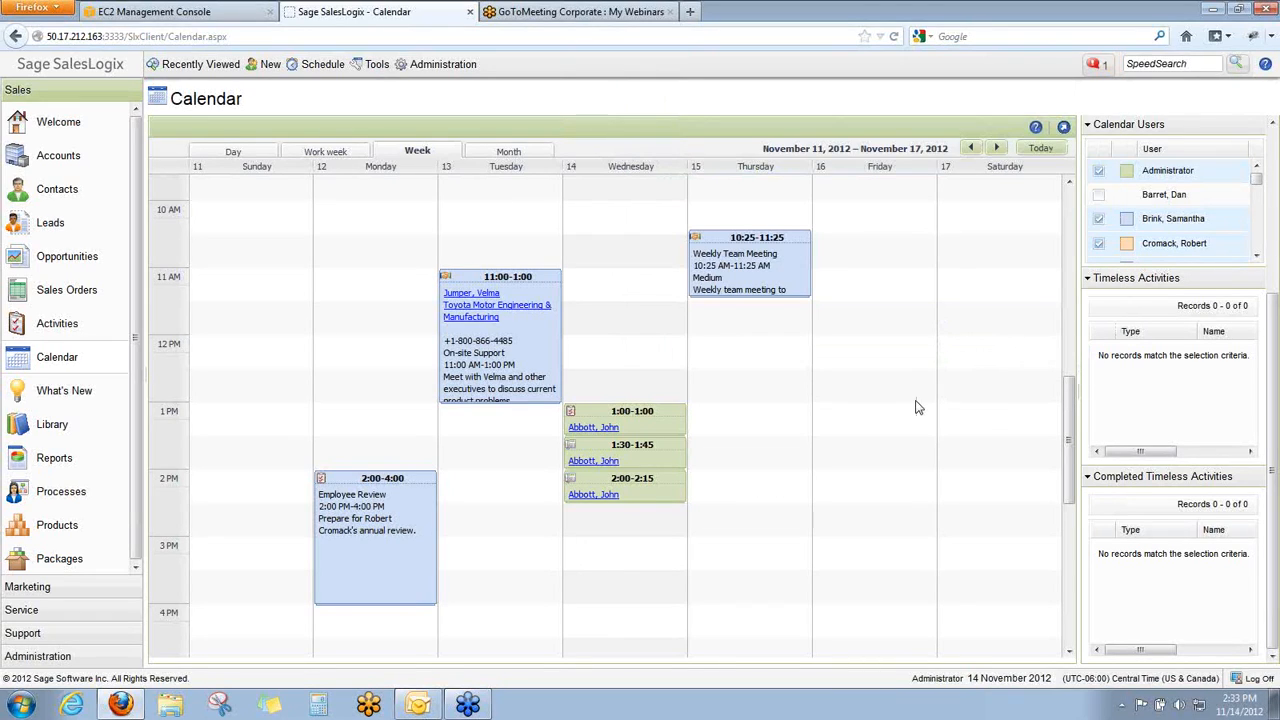
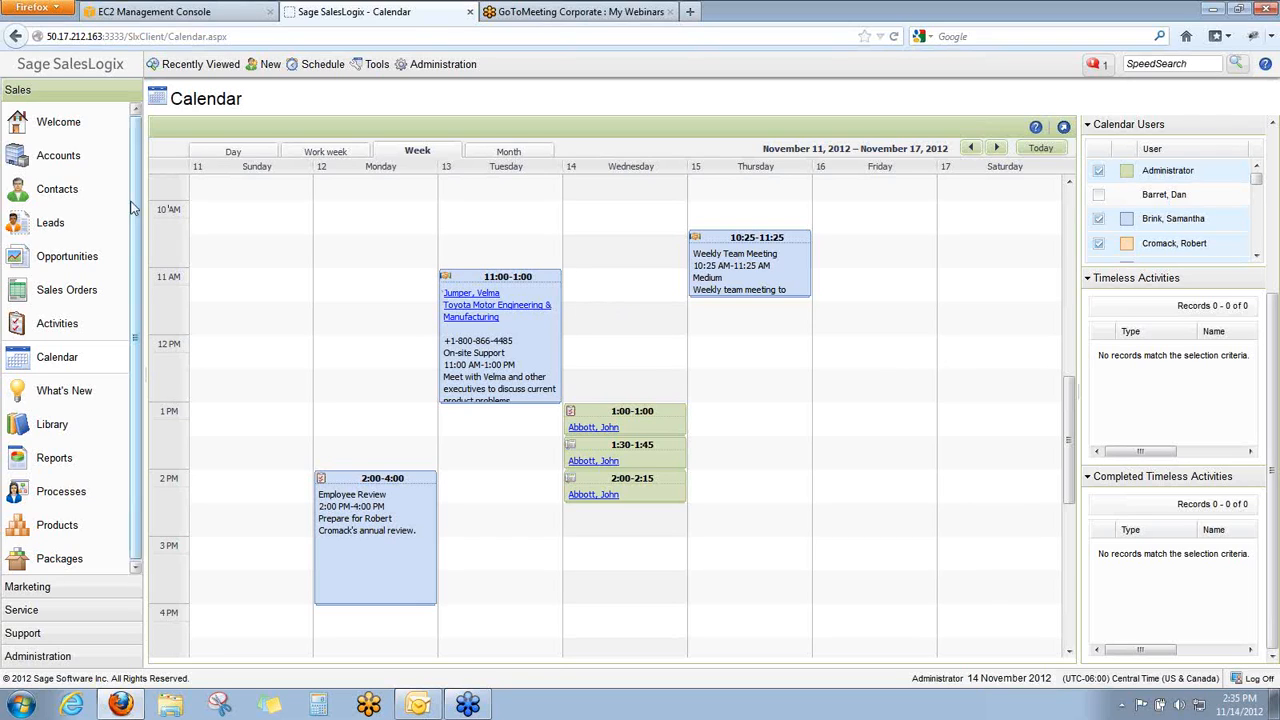
View the Abi Specialty Group account from the All Accounts group and return to the account list.
left_click(62, 160)
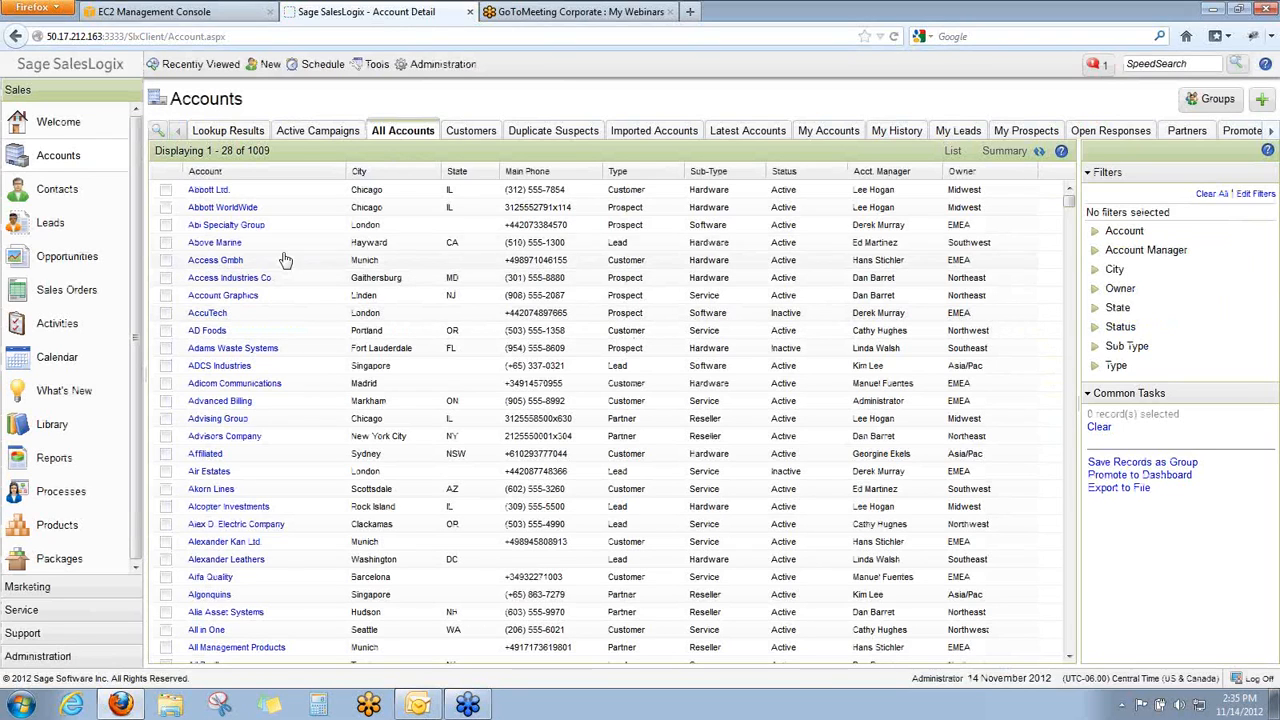
left_click(240, 229)
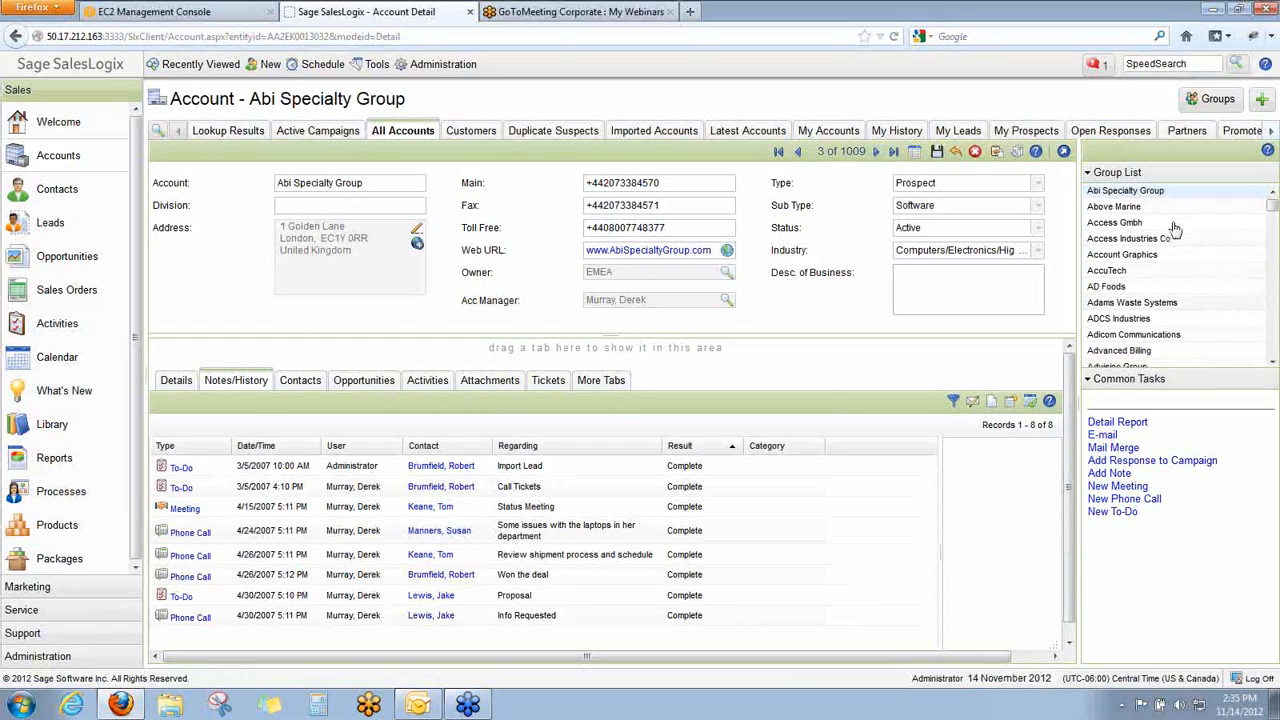
left_click(914, 156)
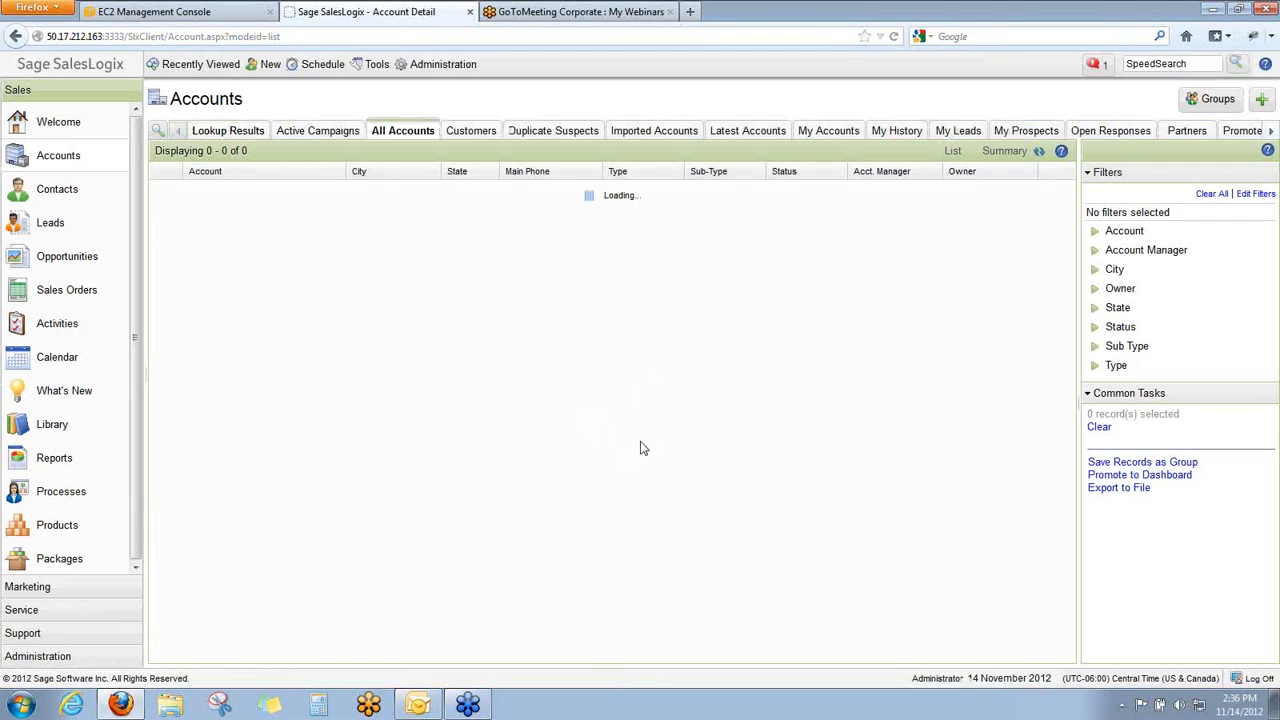
Find and view the Babcock Open Classic account in the All Accounts list, and return to the list.
scroll(643, 447, "down", 1)
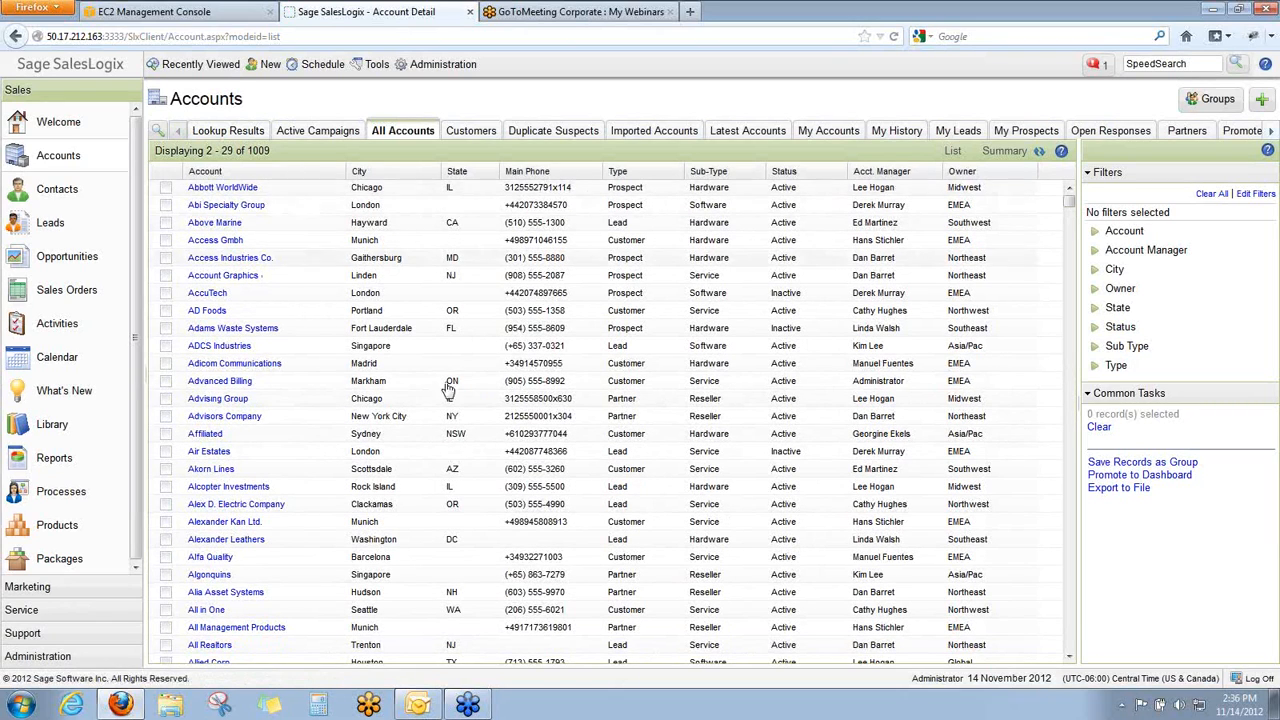
scroll(700, 450, "down", 10)
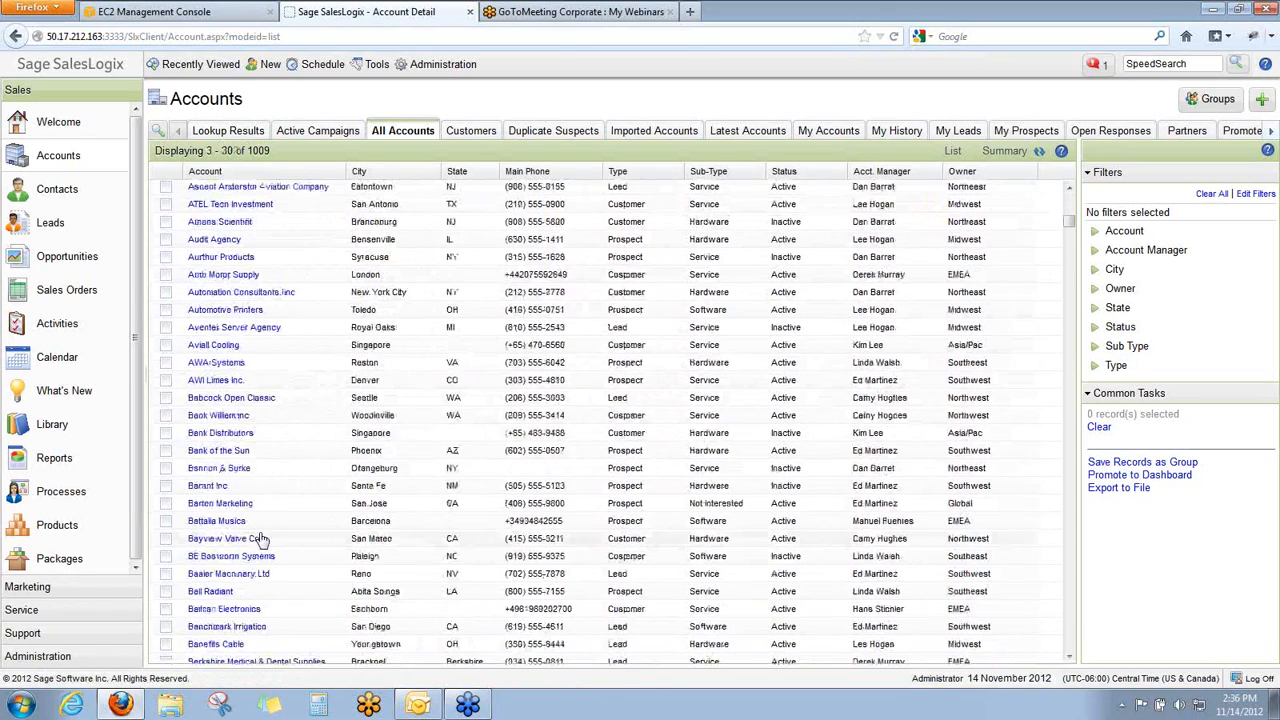
left_click(223, 400)
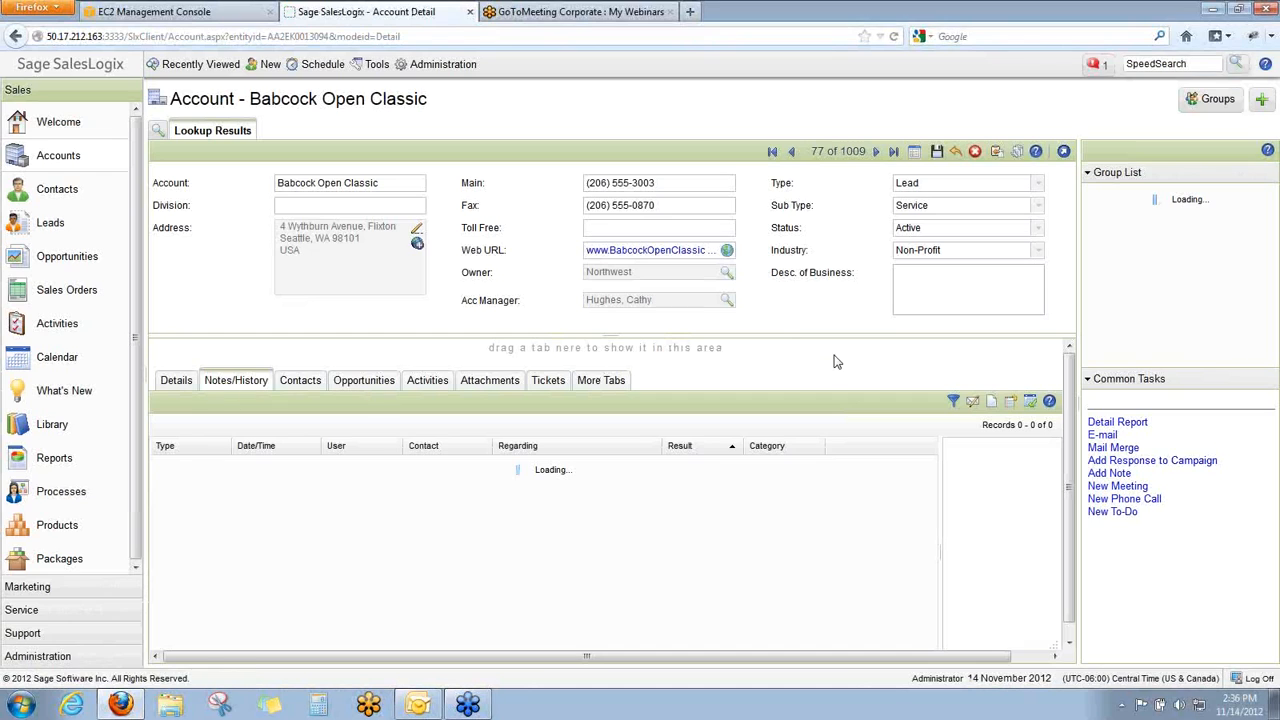
left_click(914, 154)
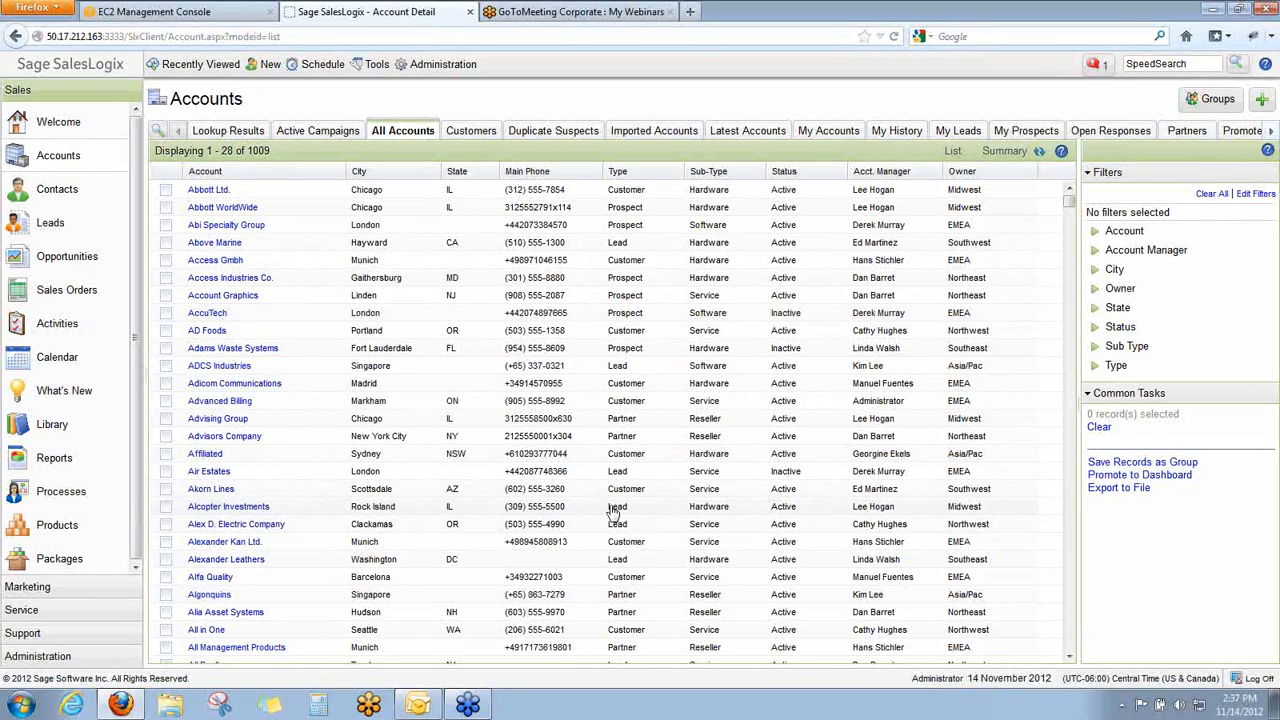
Review the charts and lists on the Sales dashboard of the Welcome page, down to My Completed Activities by Type.
left_click(51, 130)
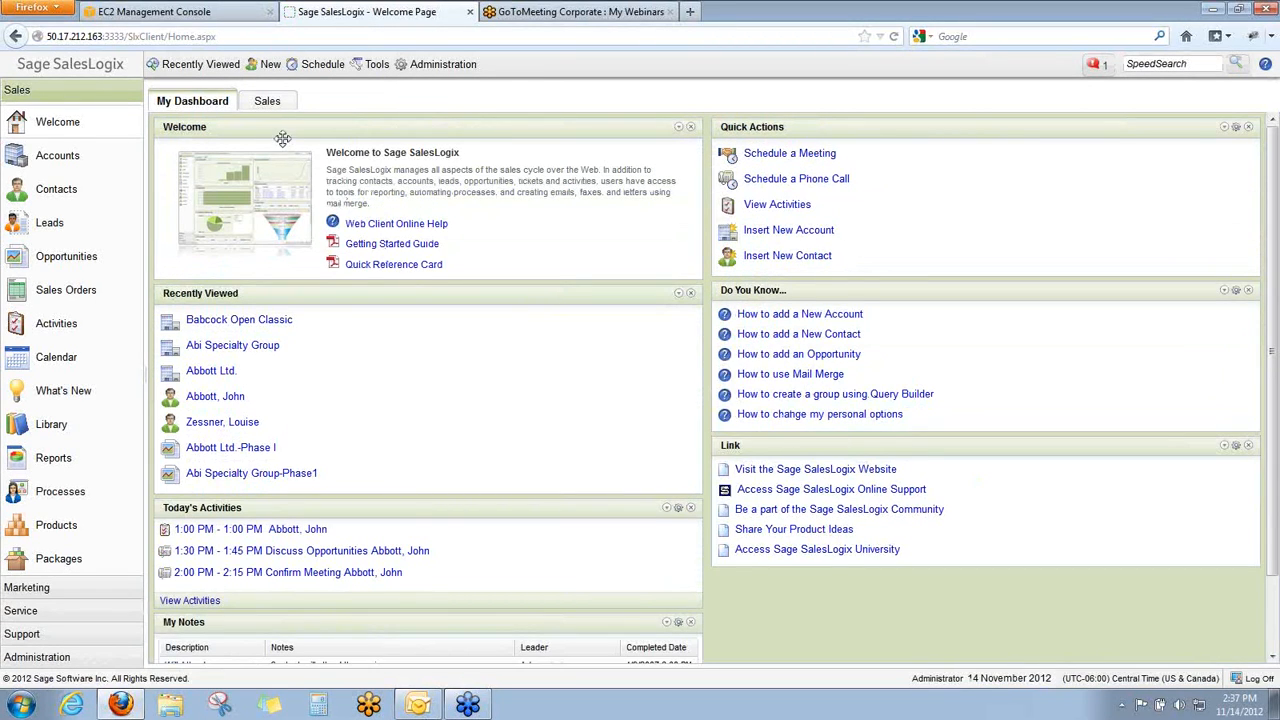
left_click(267, 100)
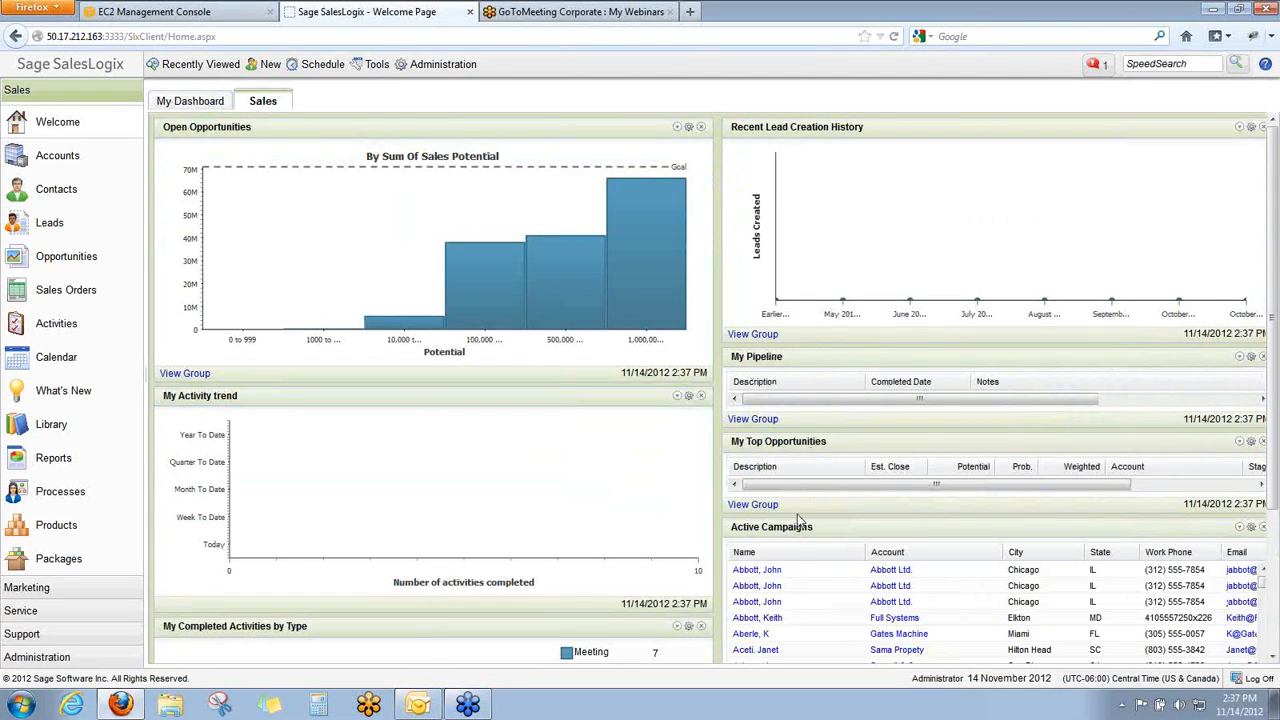
scroll(795, 538, "down", 3)
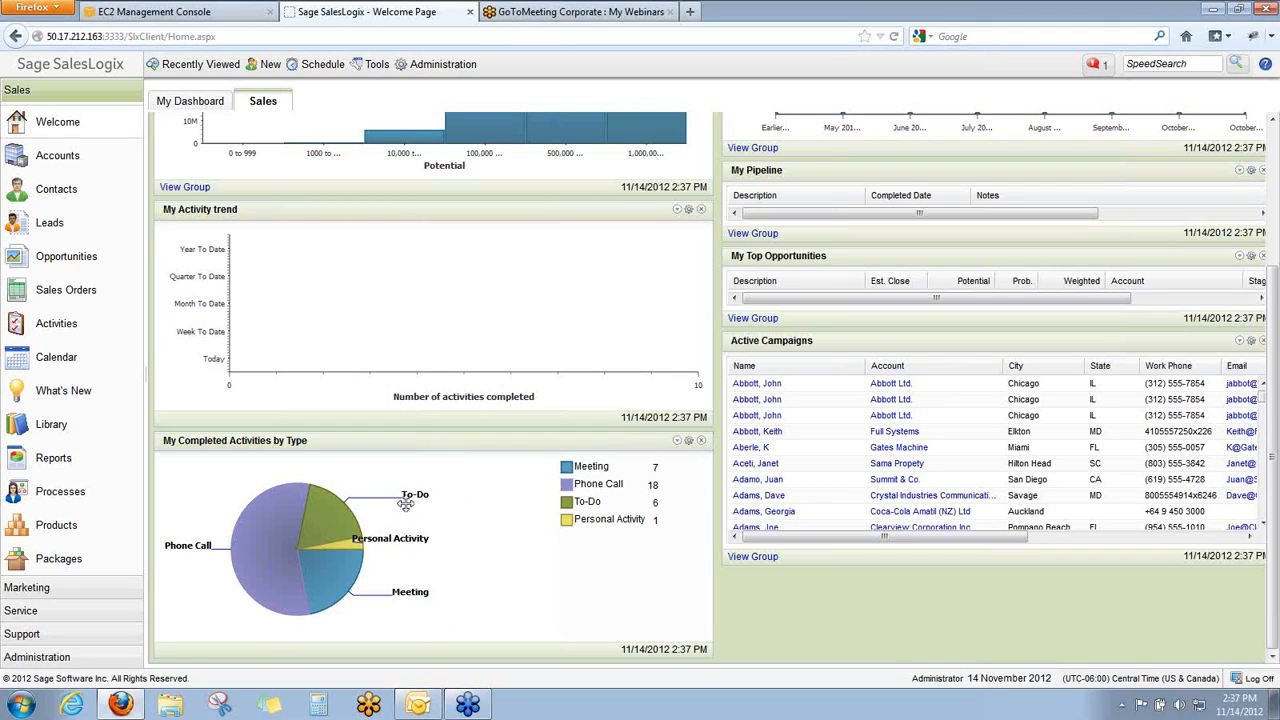
scroll(486, 572, "up", 3)
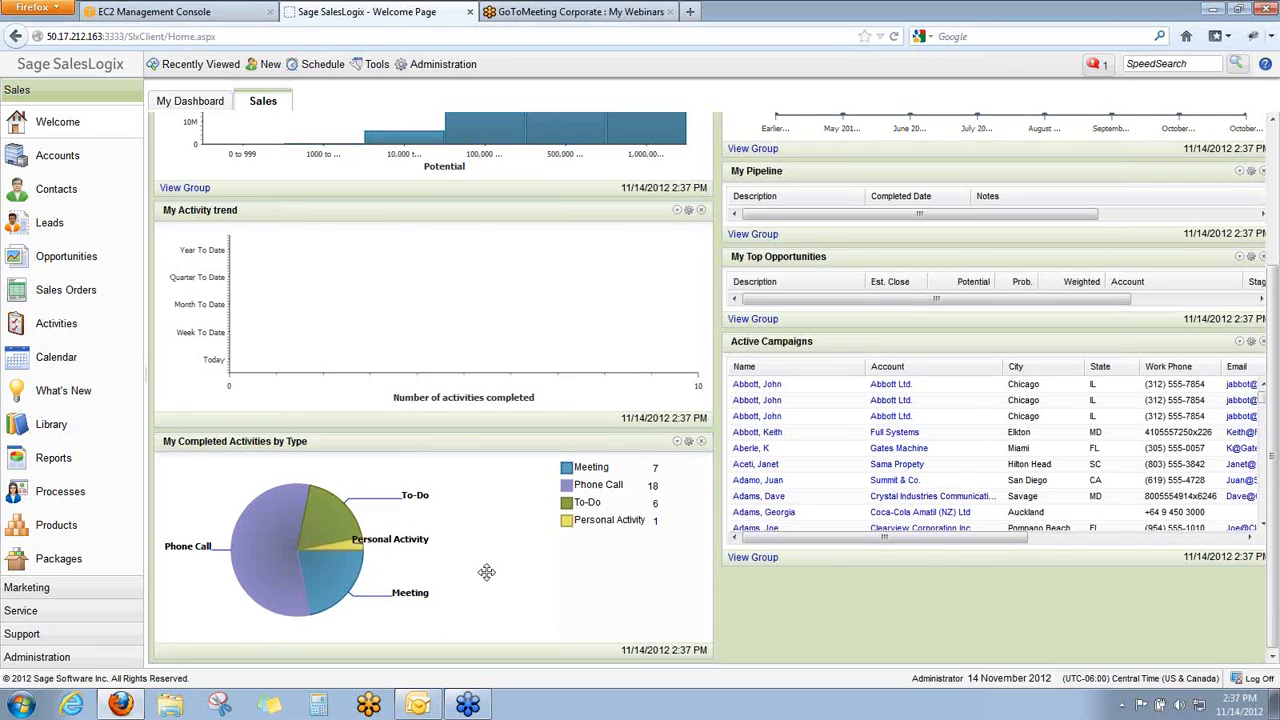
scroll(486, 572, "down", 3)
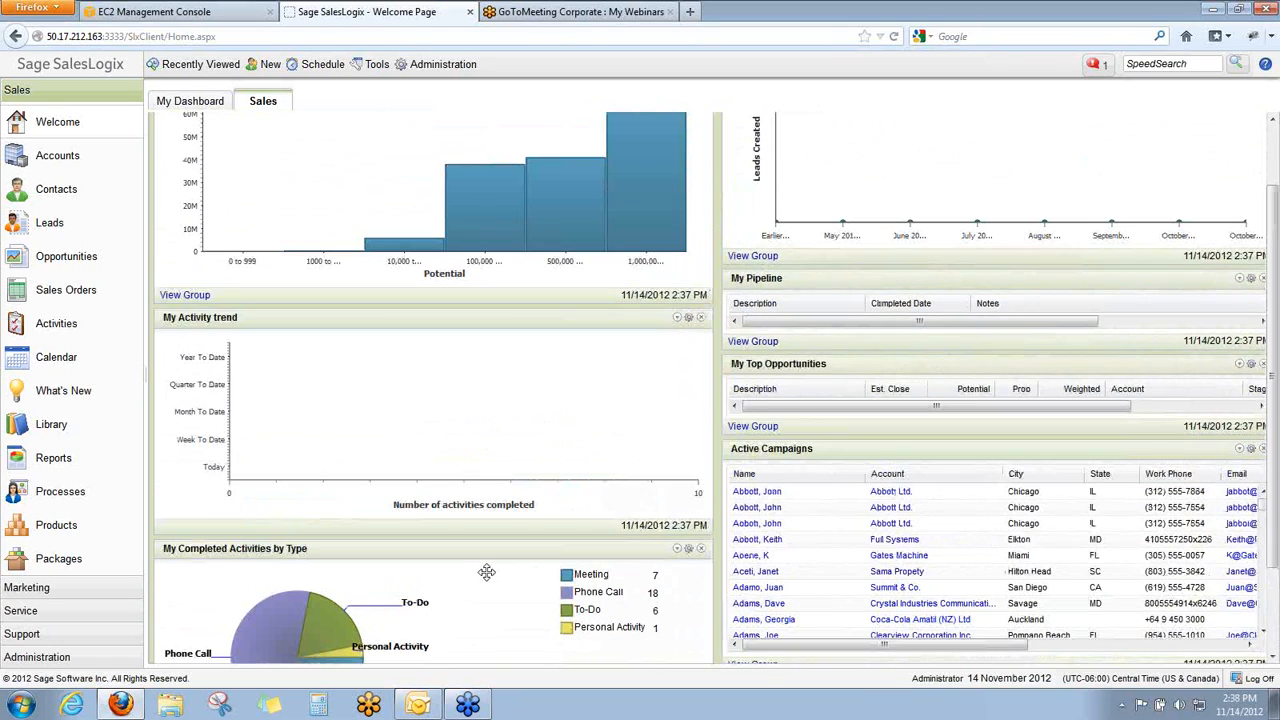
scroll(486, 572, "up", 2)
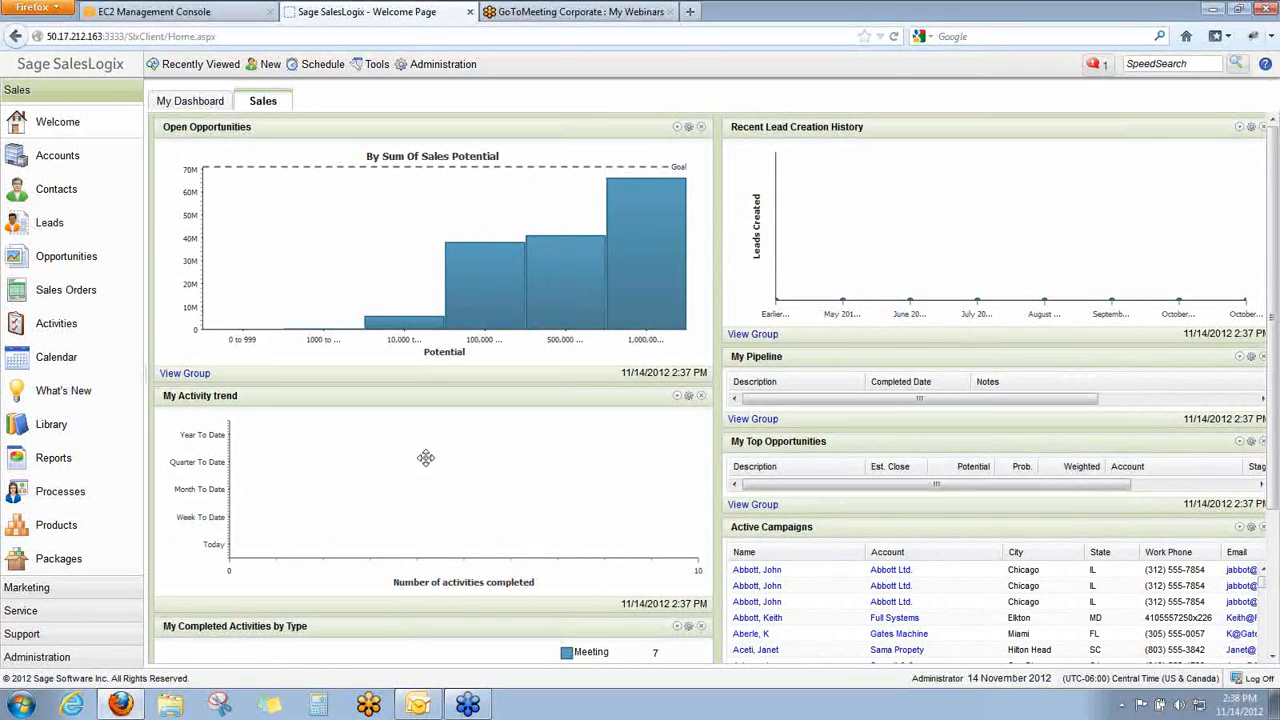
Open the My Activities list to view the scheduled activities.
left_click(52, 318)
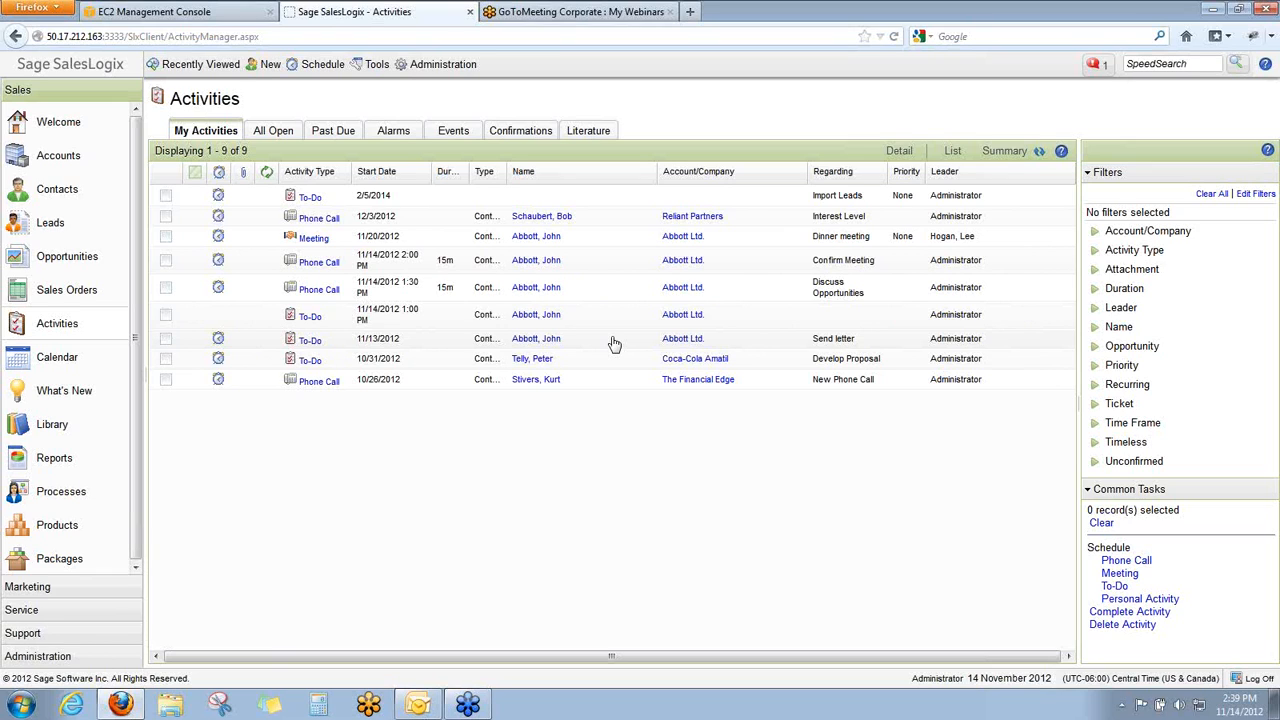
Start adding a new account group from the All Accounts group.
left_click(58, 156)
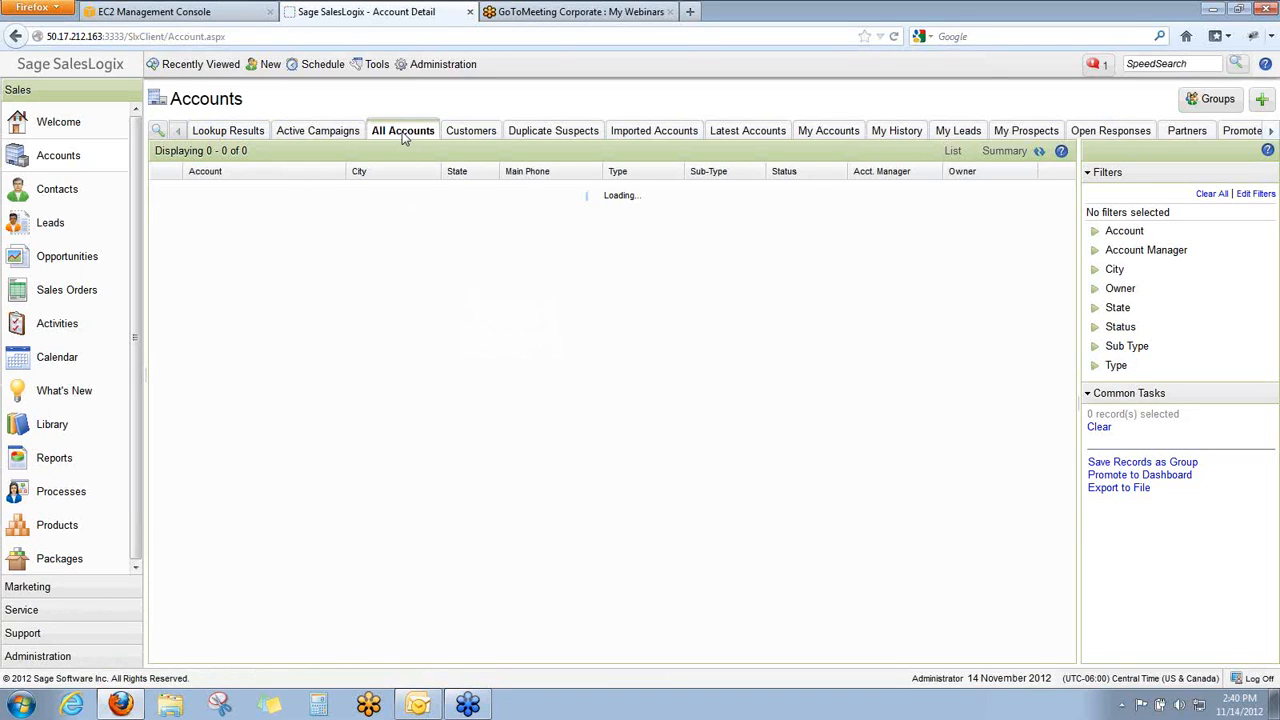
left_click(404, 137)
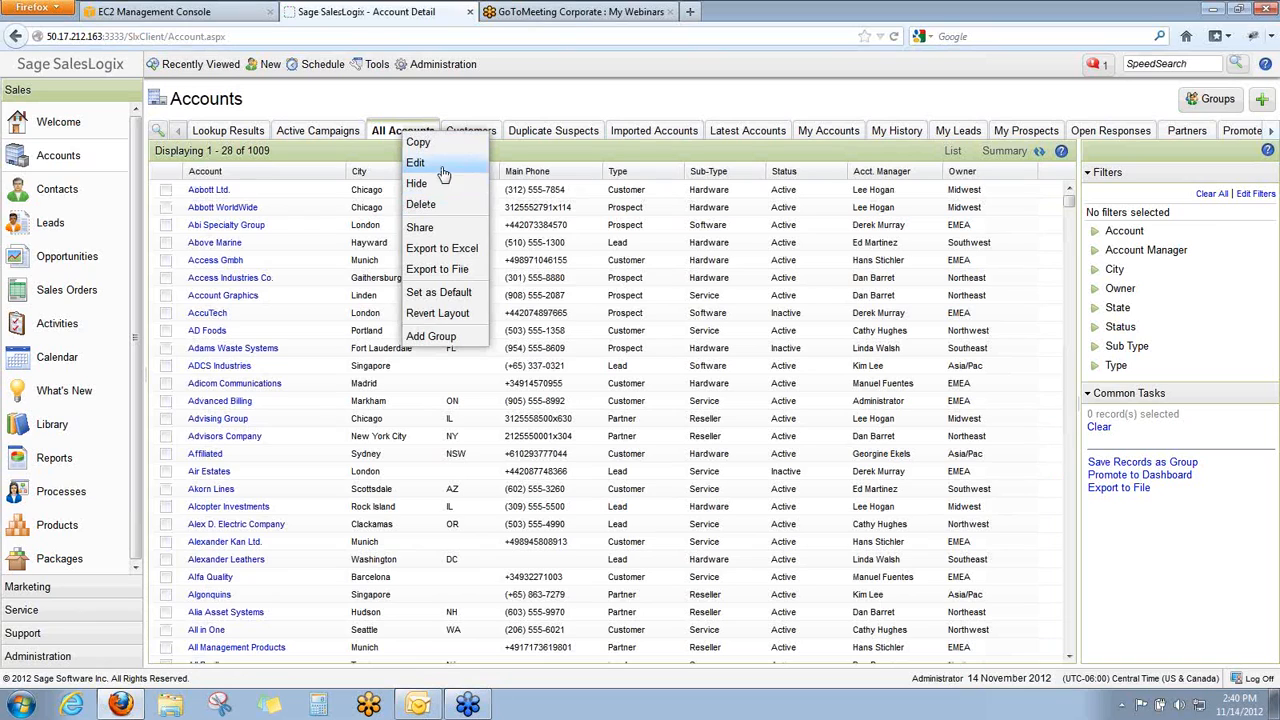
left_click(432, 337)
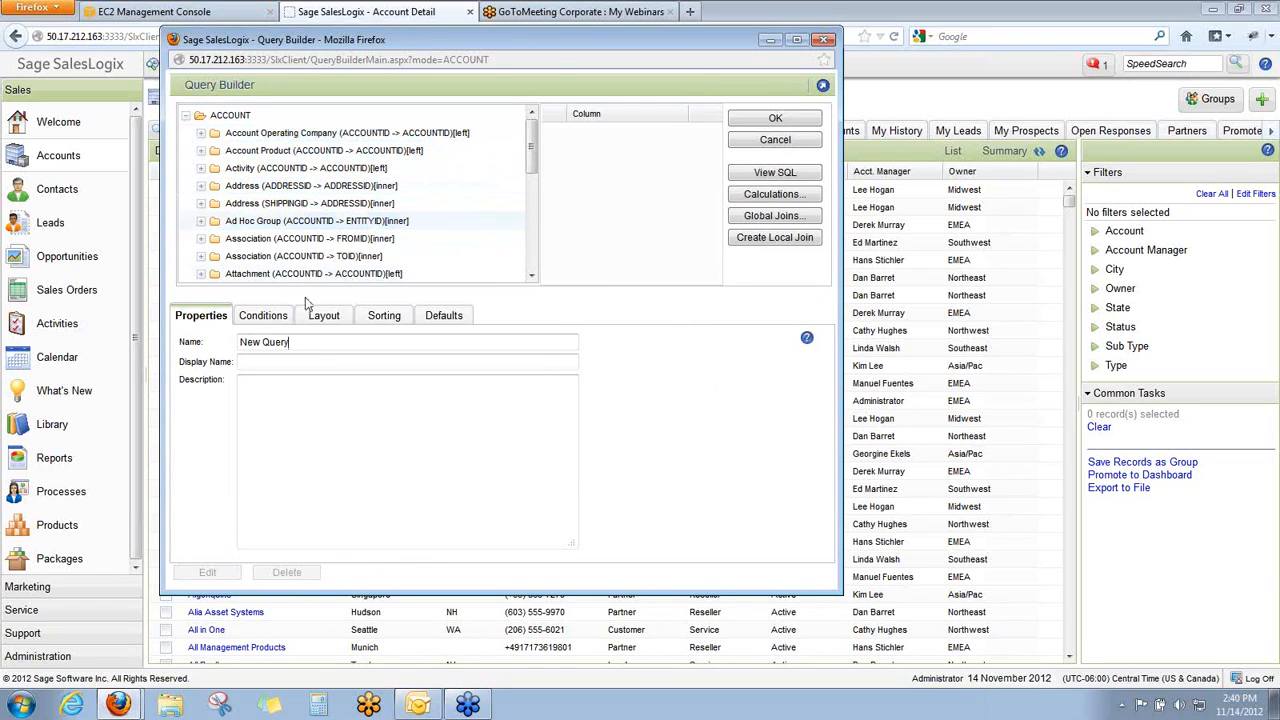
Review the new query's Conditions, Layout, Sorting, Defaults and Properties settings in Query Builder, and close it without saving.
left_click(266, 316)
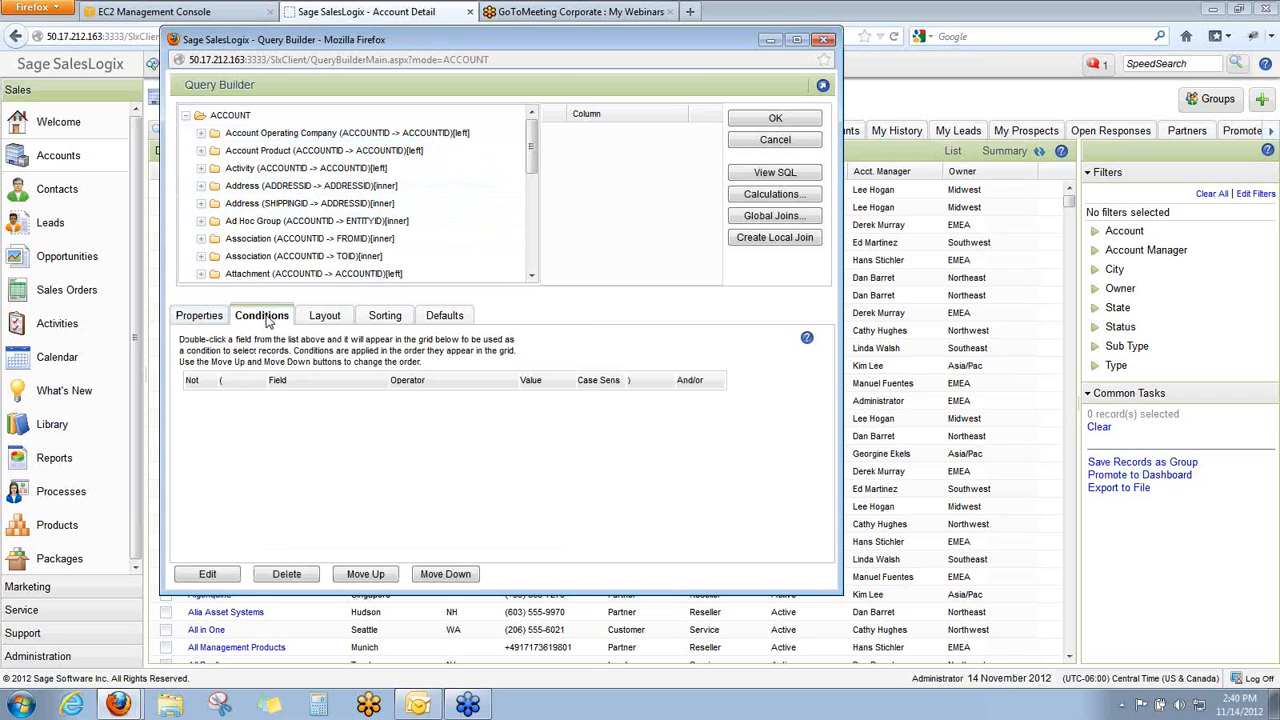
left_click(337, 317)
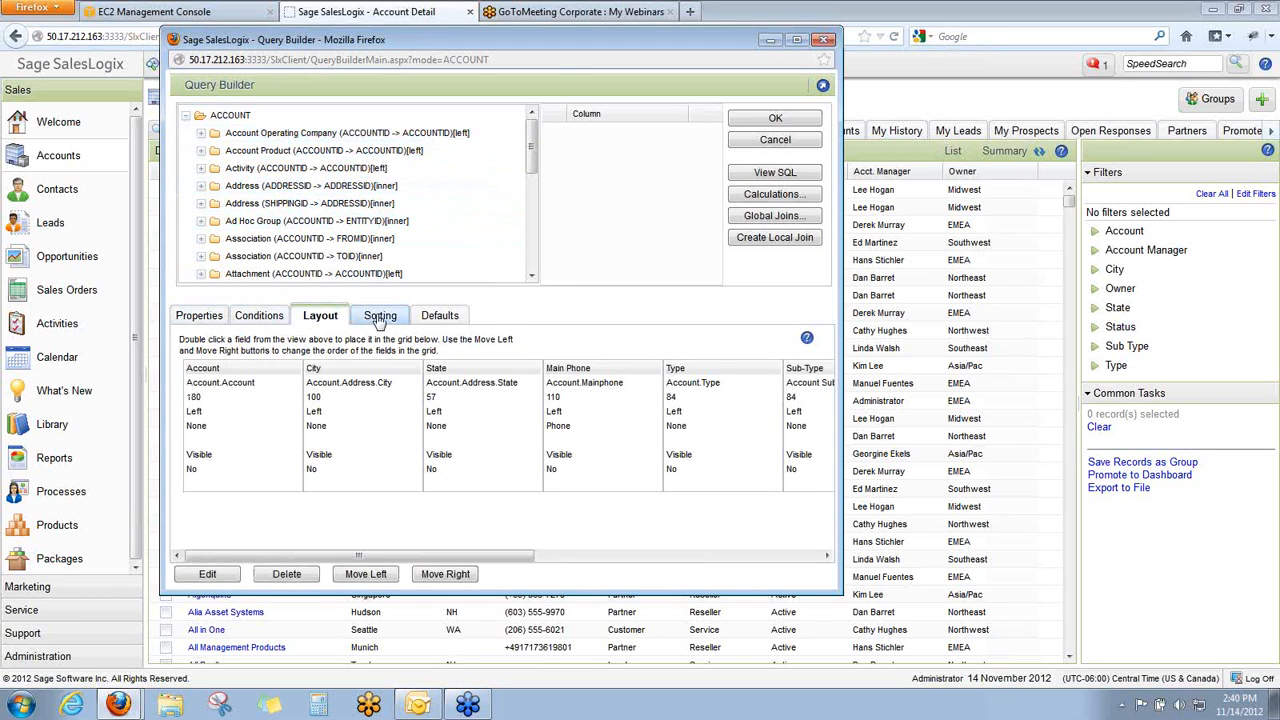
left_click(377, 317)
left_click(440, 316)
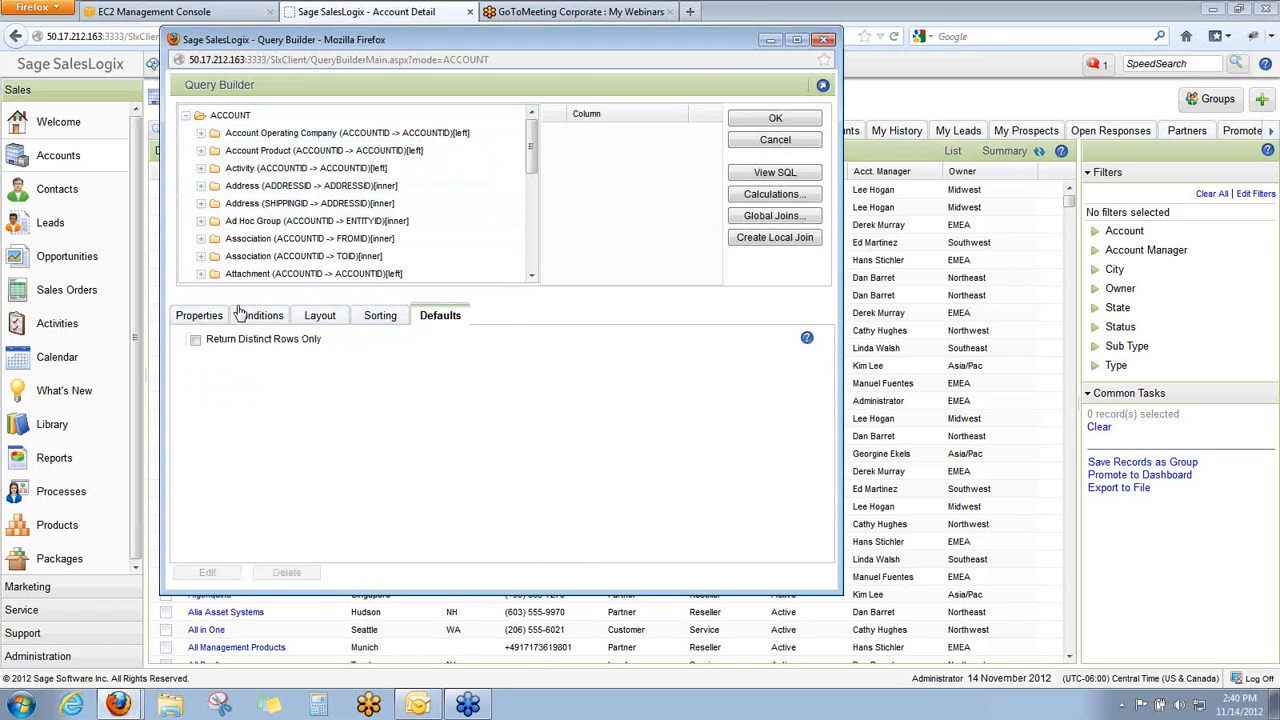
left_click(198, 316)
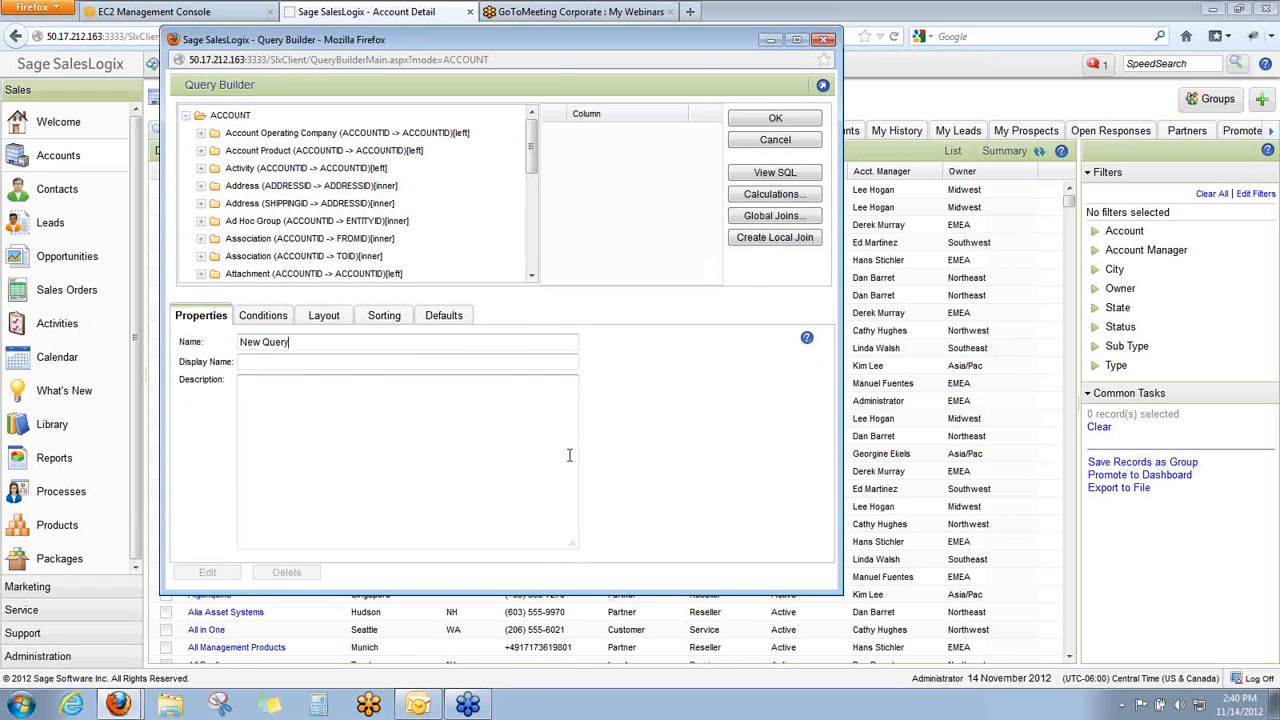
left_click_drag(525, 40, 583, 70)
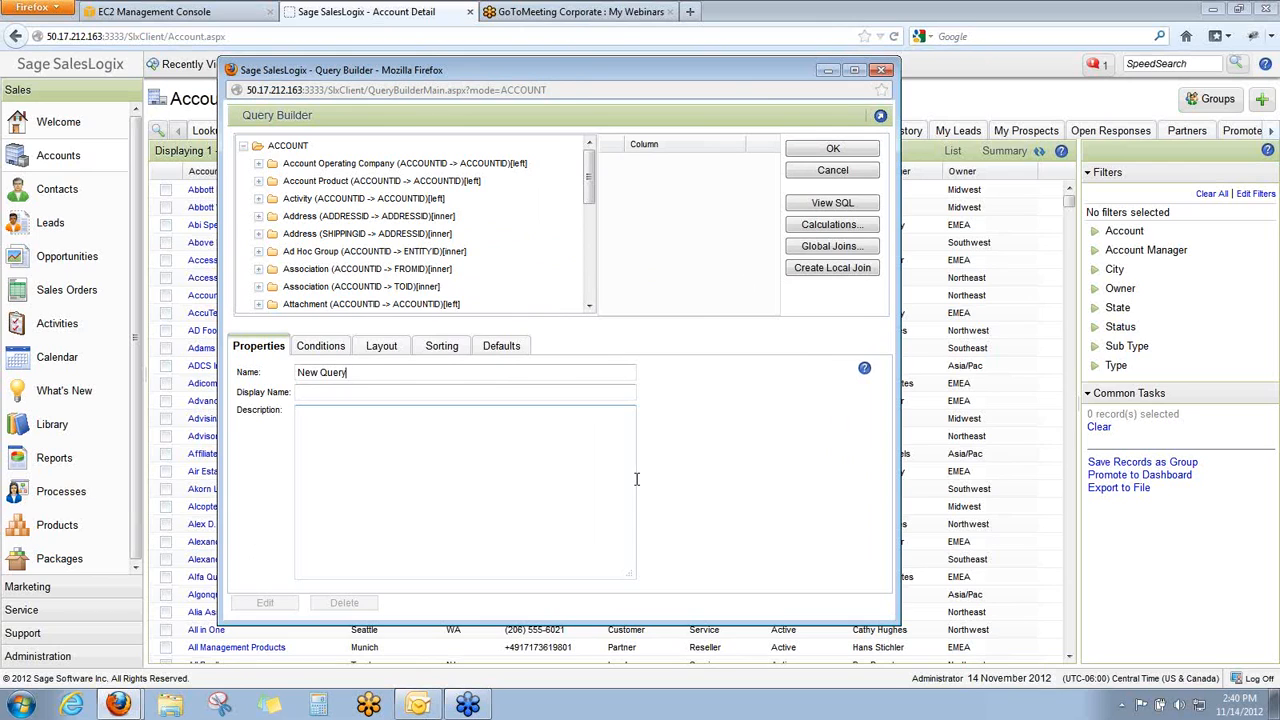
left_click(882, 71)
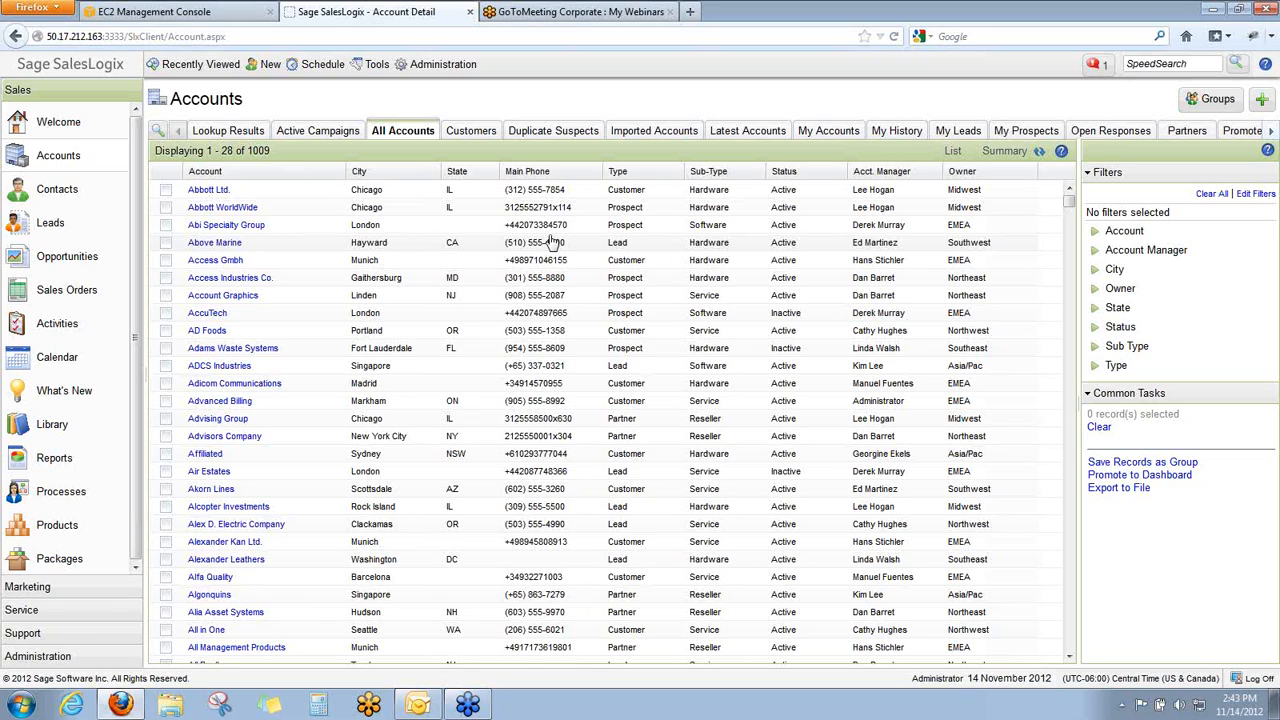
Filter the My Activities list by leader, including both Administrator and the other listed leader.
left_click(45, 328)
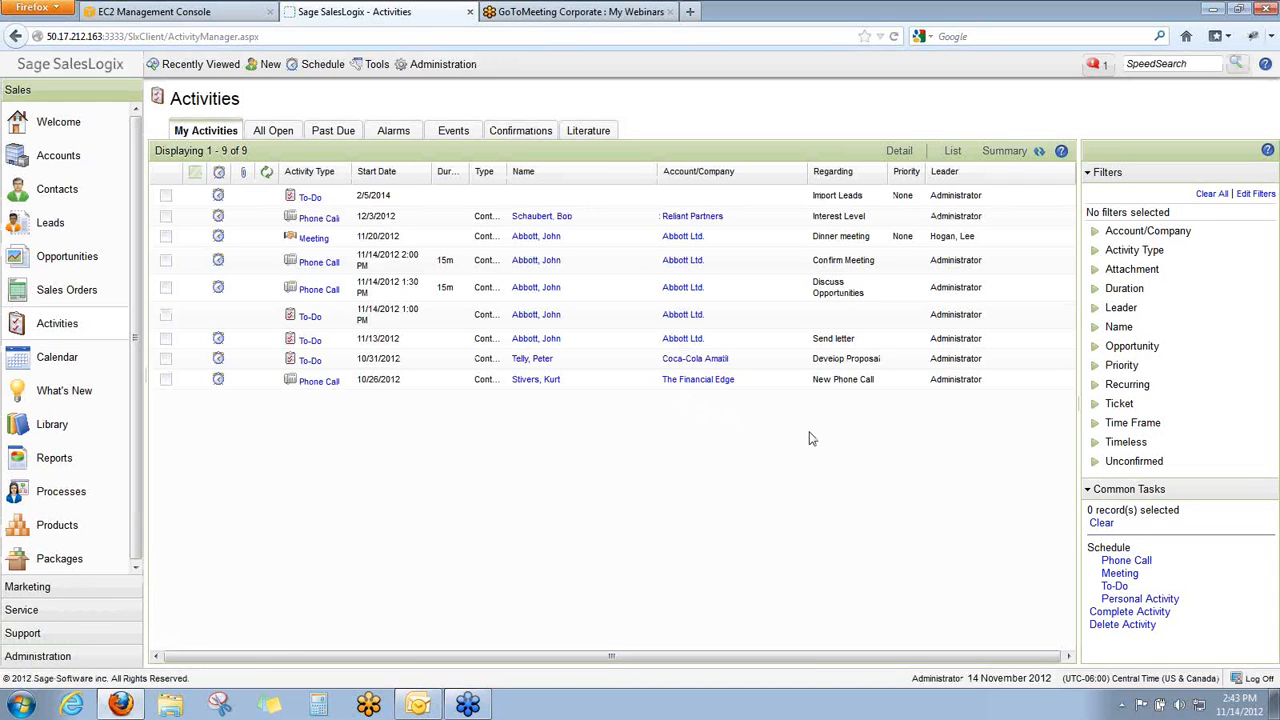
left_click(1095, 308)
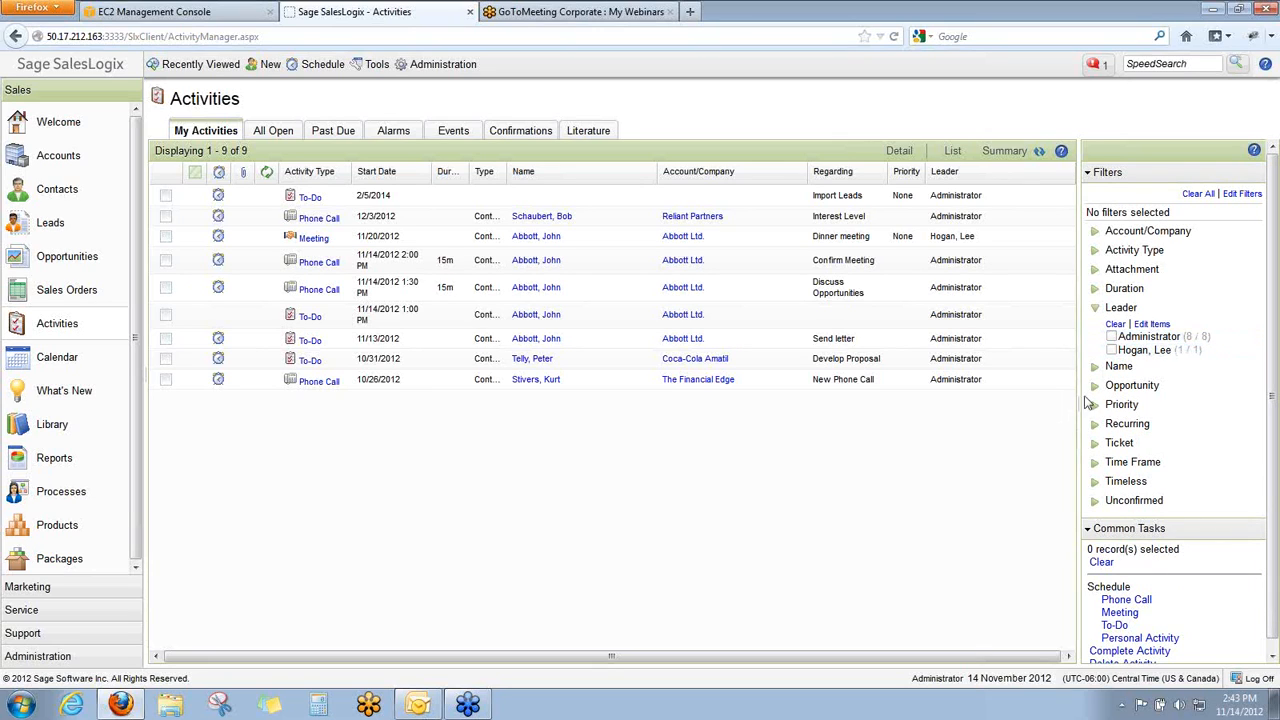
left_click(1111, 352)
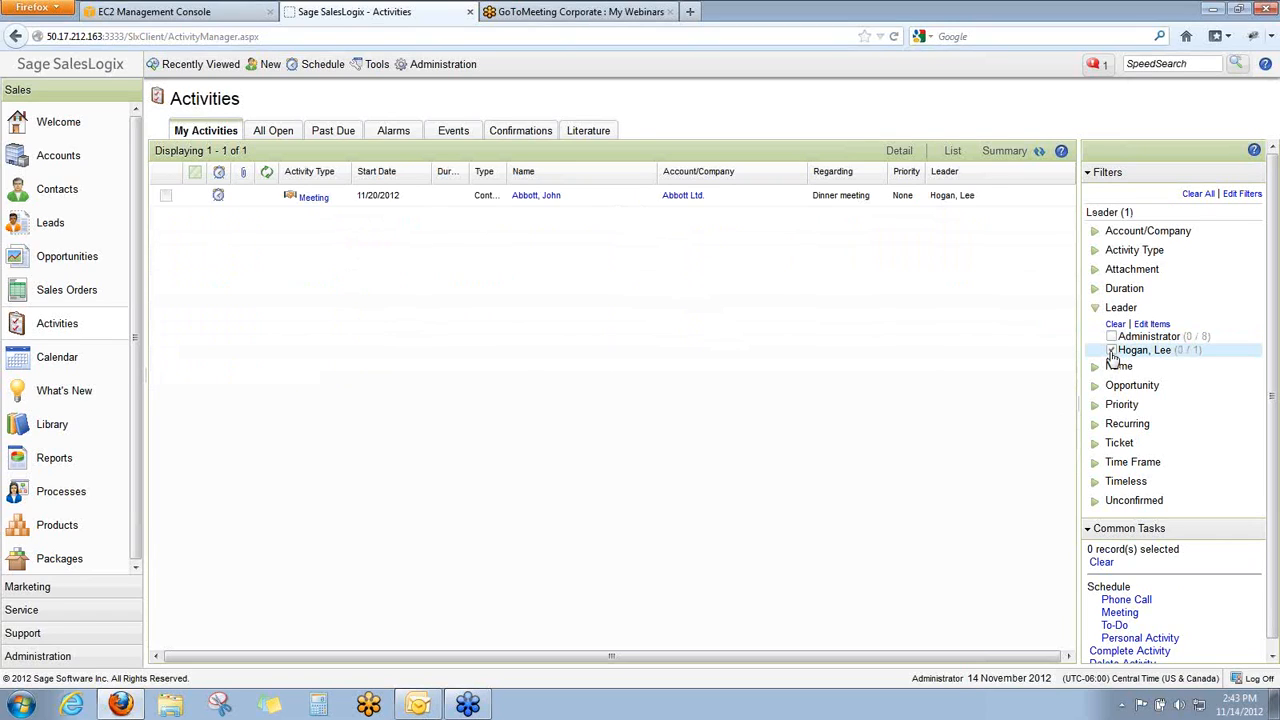
left_click(1111, 337)
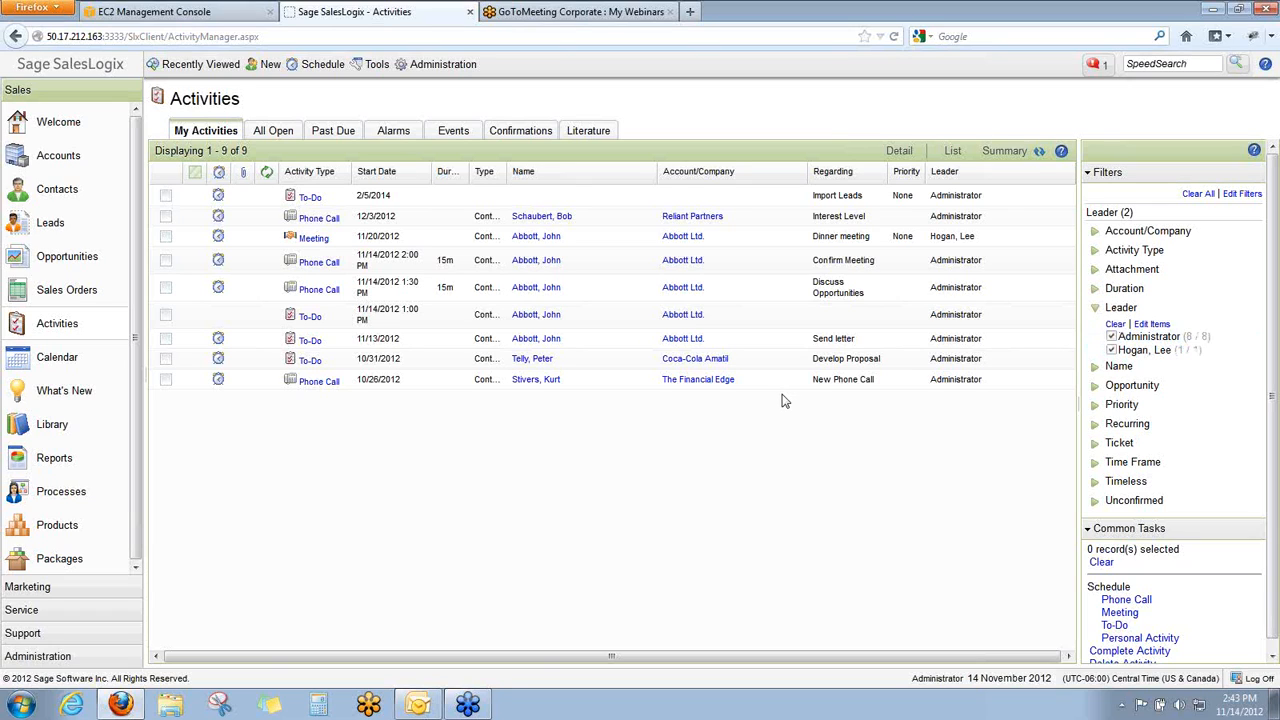
Examine the Time Frame filter options for the activities list, and collapse them again.
left_click(1095, 463)
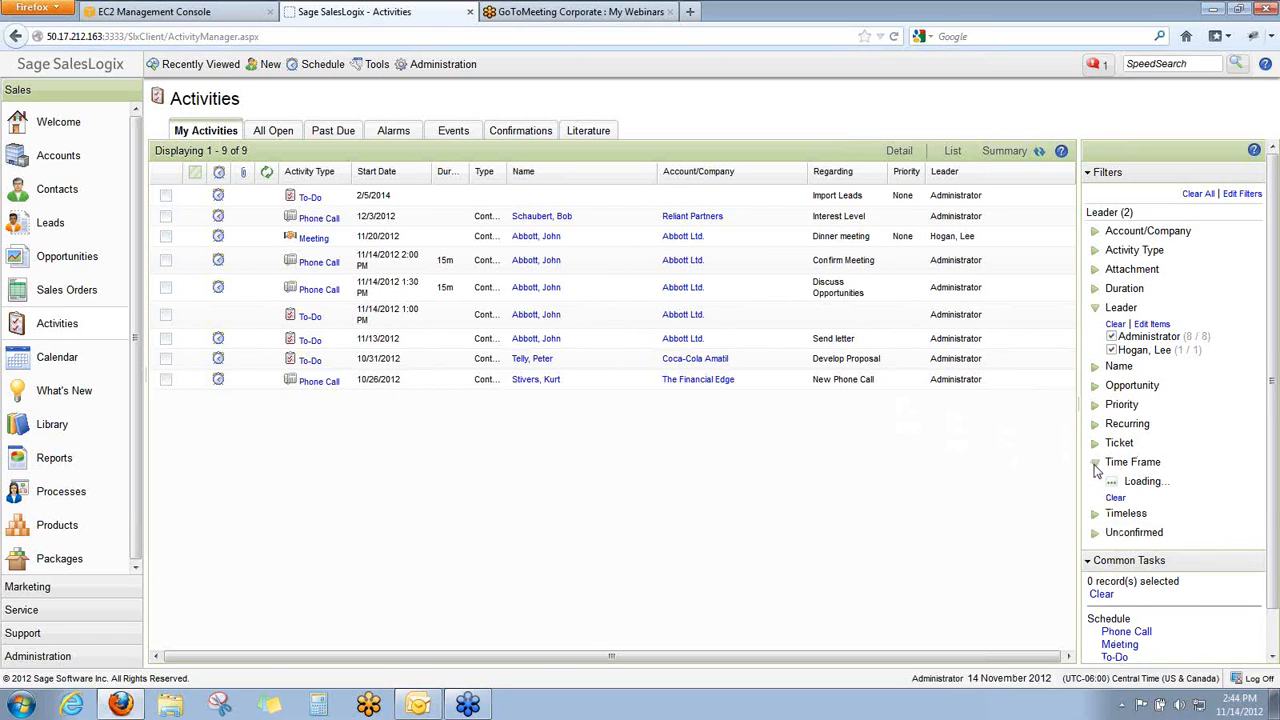
scroll(1088, 468, "down", 3)
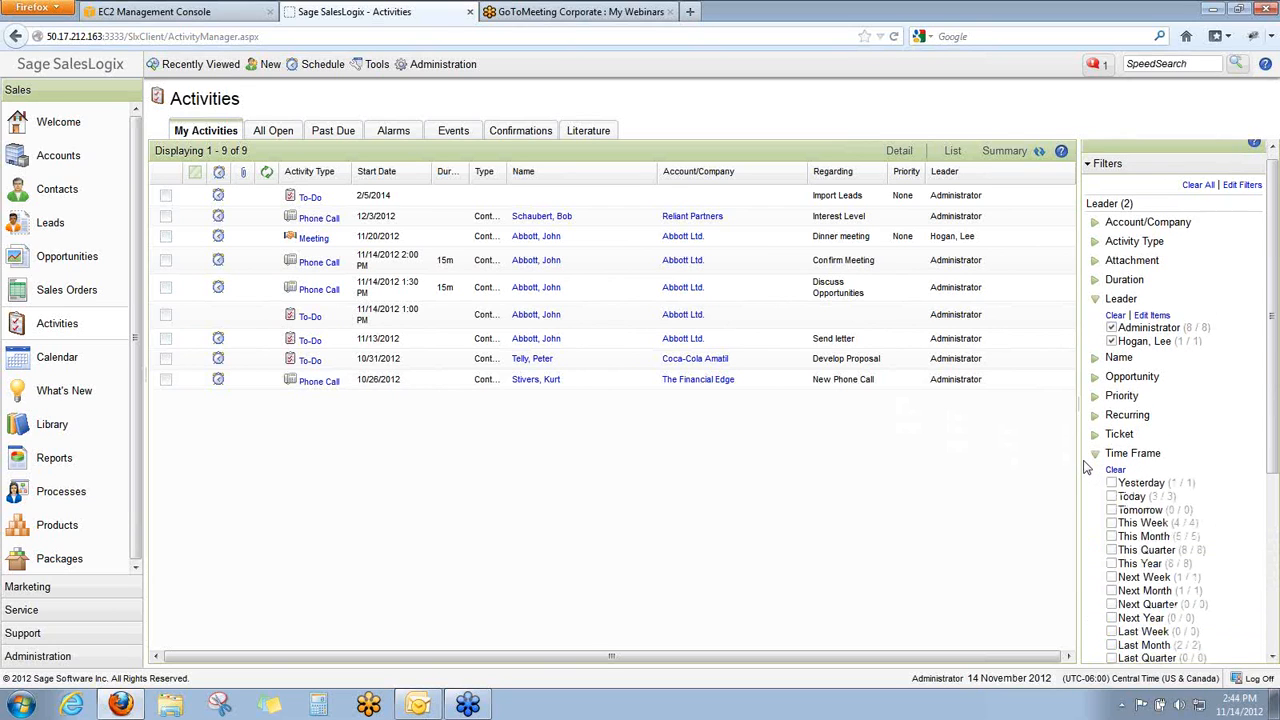
scroll(1088, 468, "up", 1)
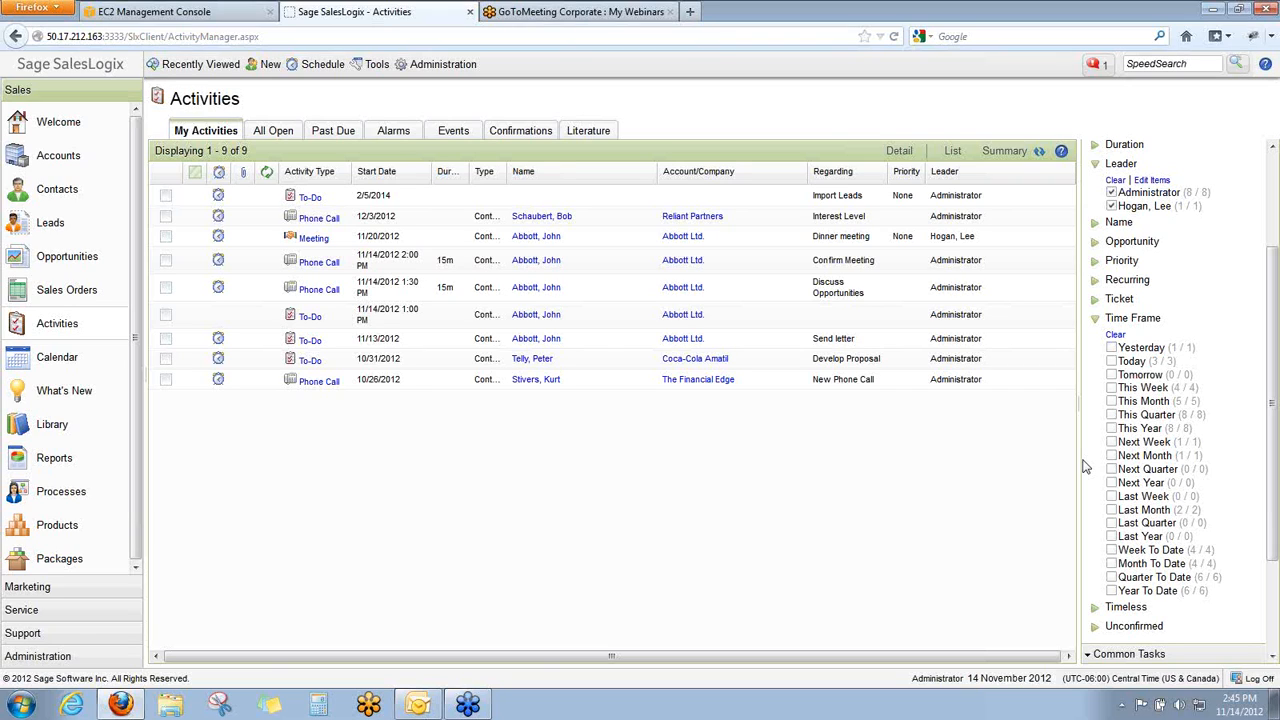
left_click(1096, 319)
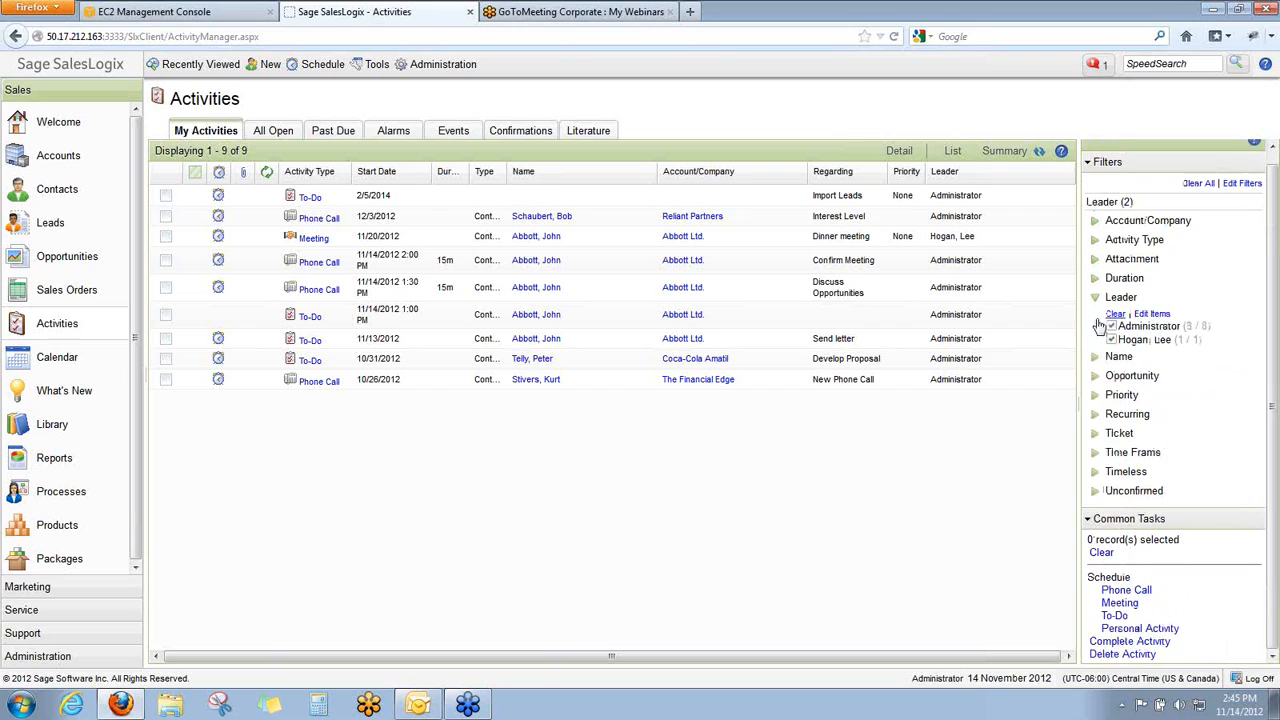
Display the first contact's activities and show the filter fields for that list.
left_click(73, 191)
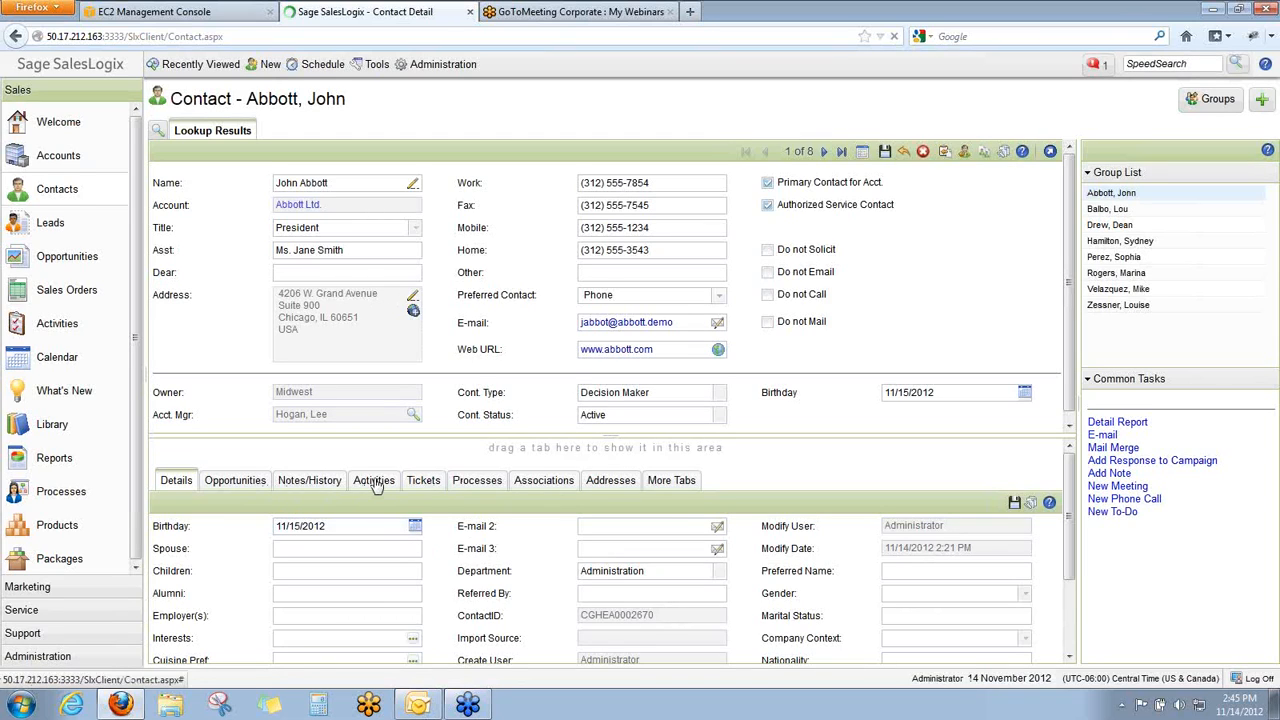
left_click(373, 482)
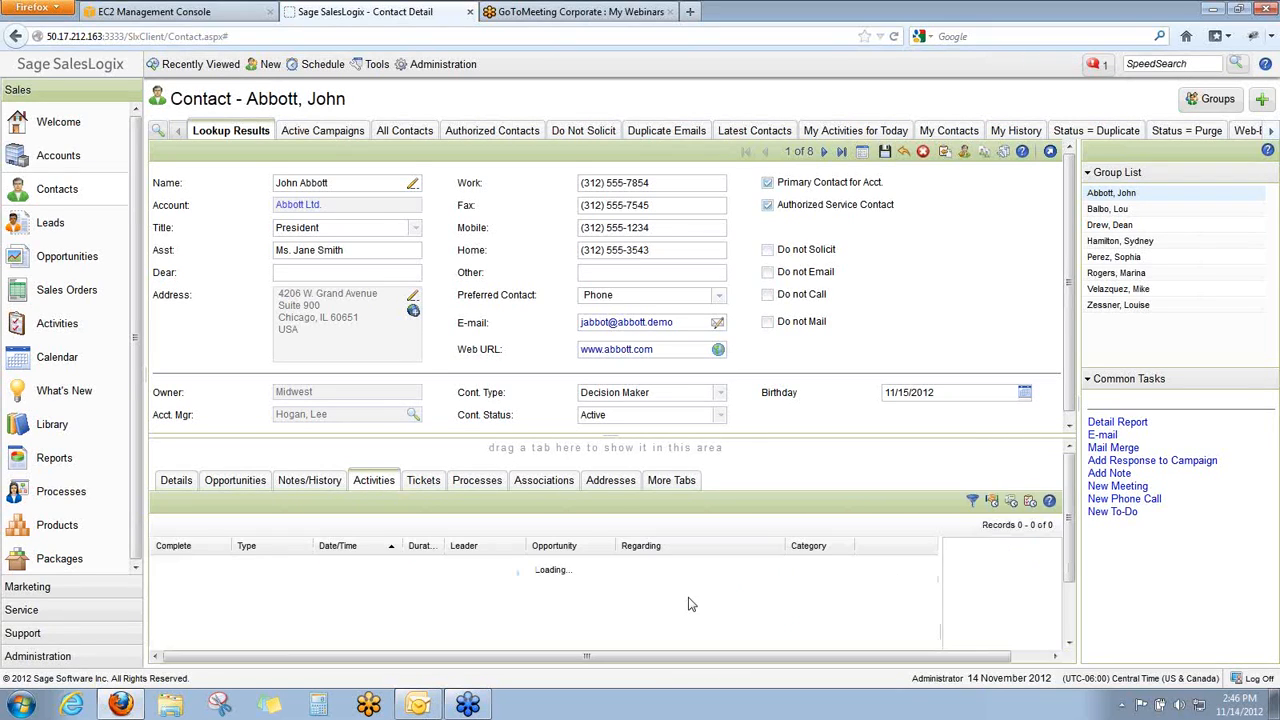
left_click(972, 502)
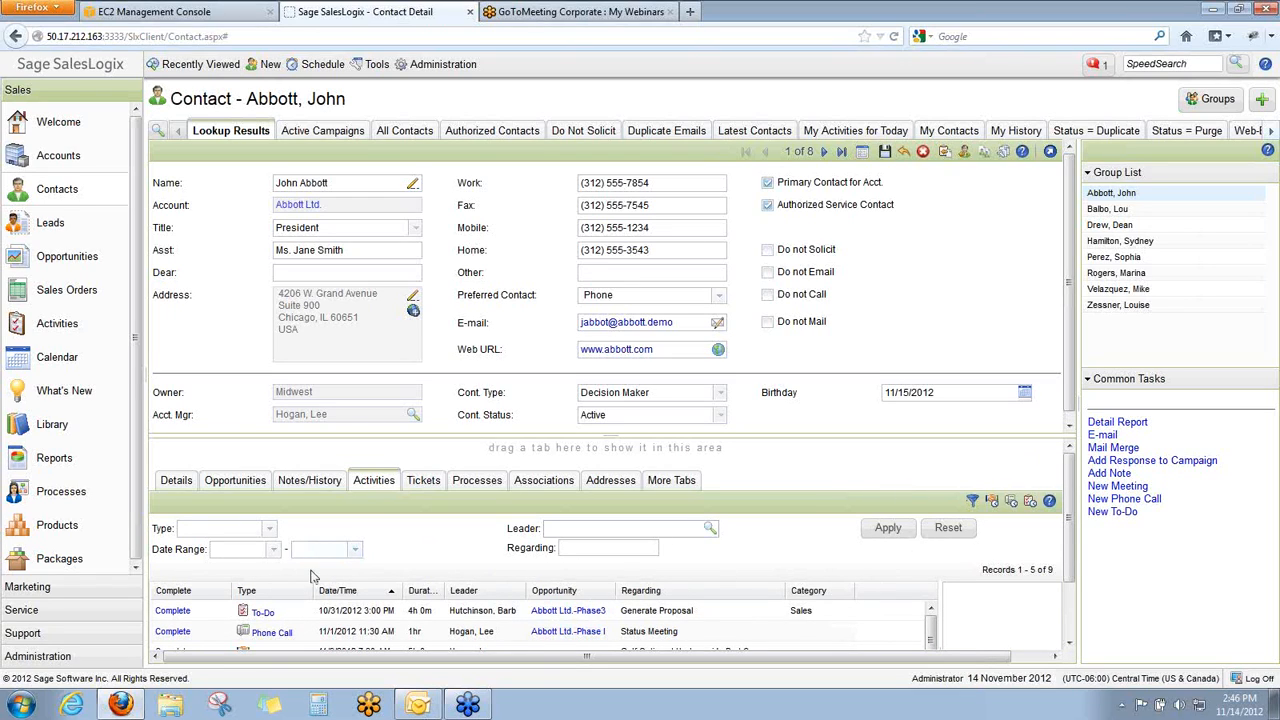
Examine the Type and Date Range filter choices and the activities listed for the contact.
left_click(268, 529)
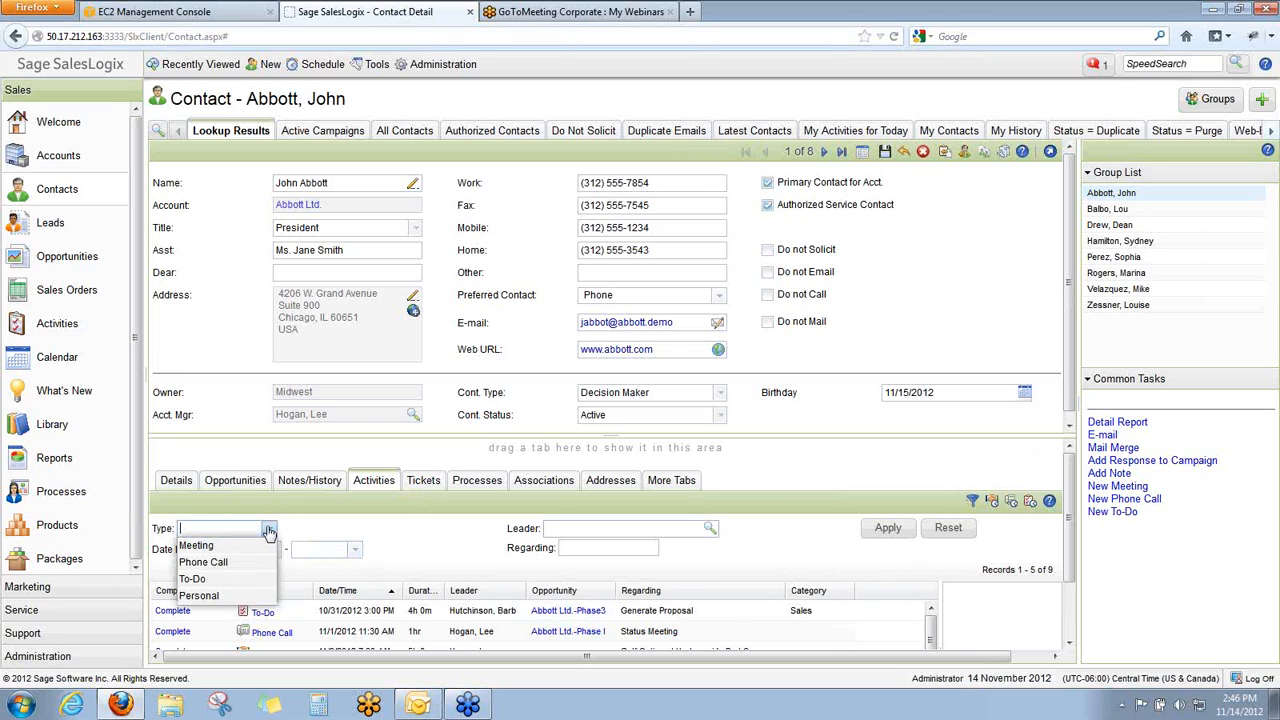
left_click(268, 529)
left_click(275, 553)
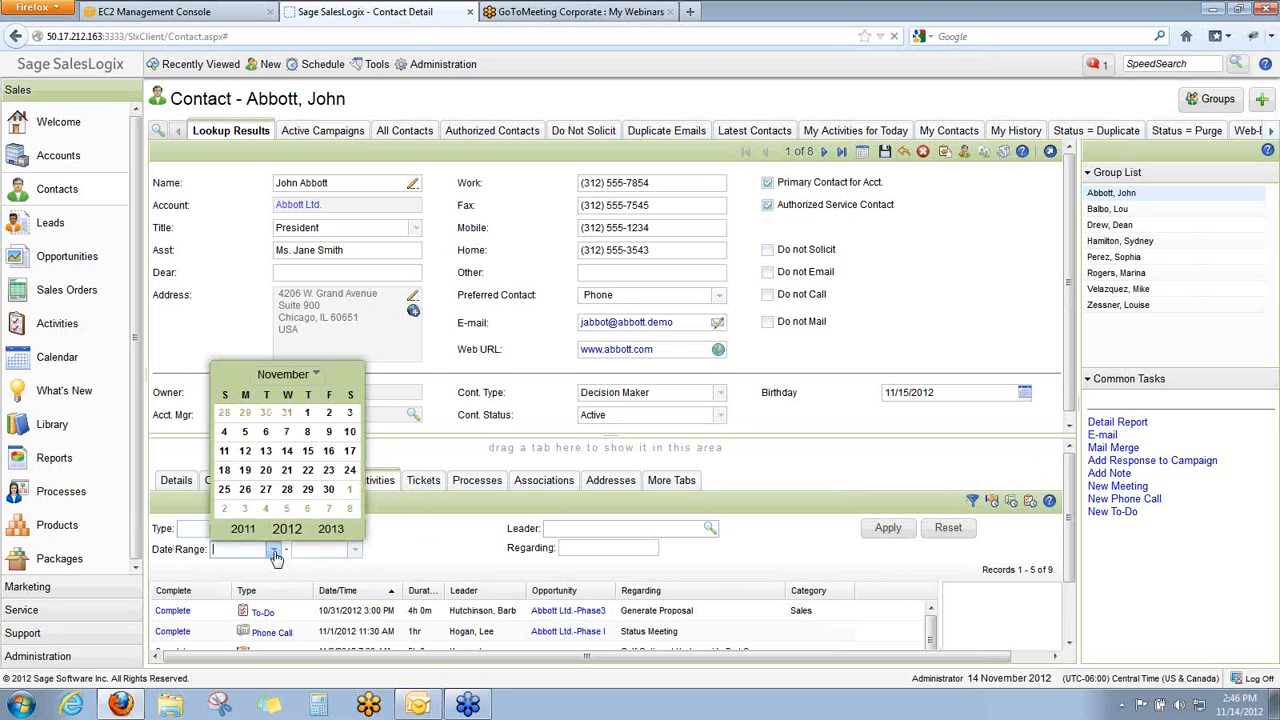
left_click(275, 553)
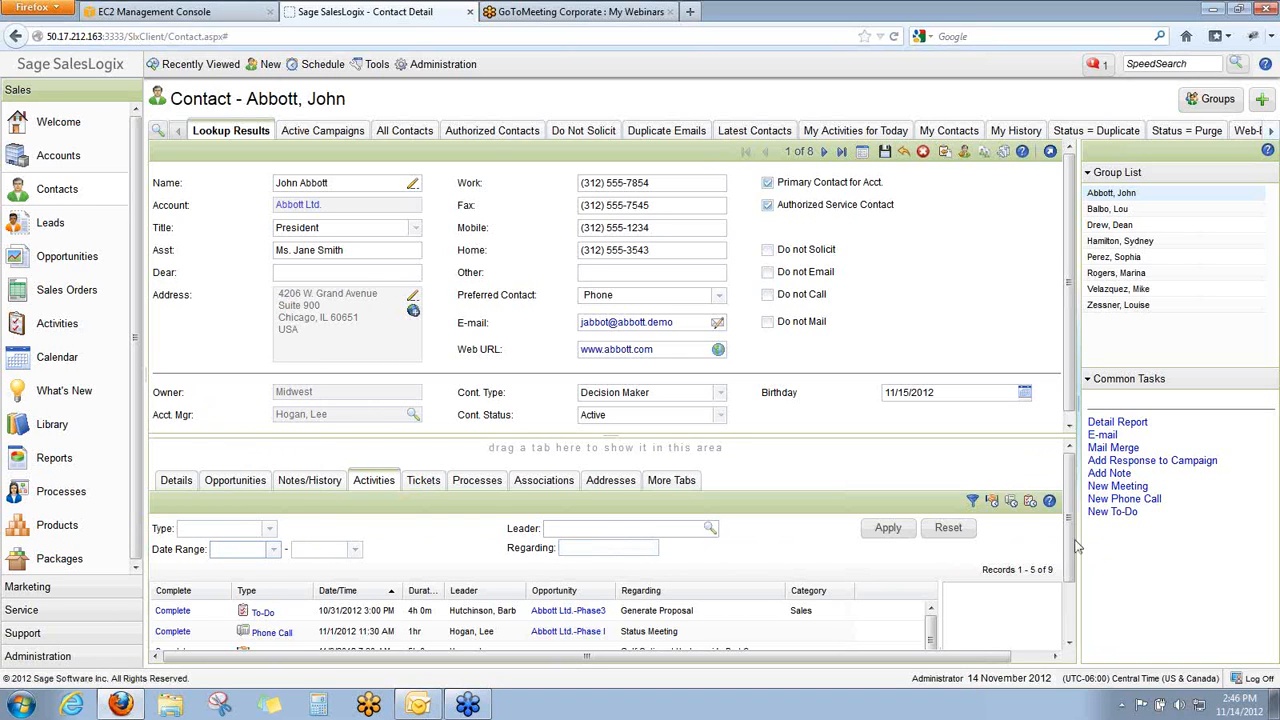
left_click_drag(1076, 553, 1076, 578)
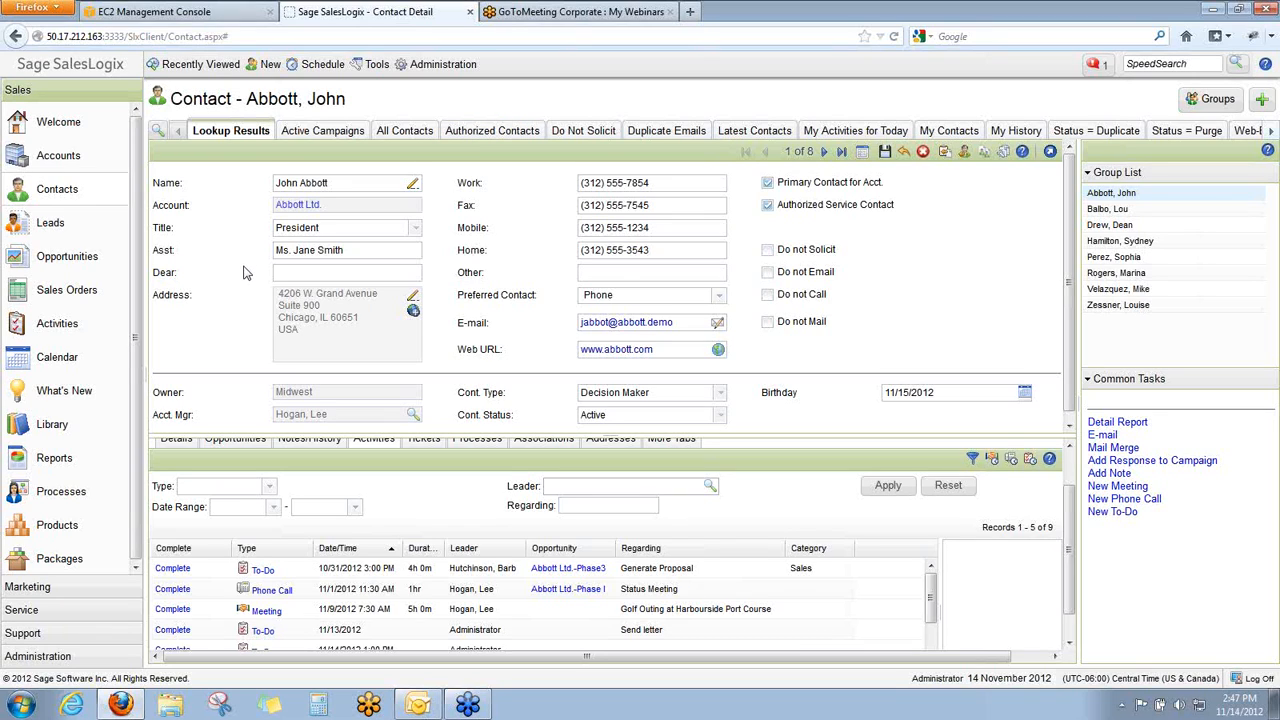
Open the contact's Dear field for editing.
left_click(358, 273)
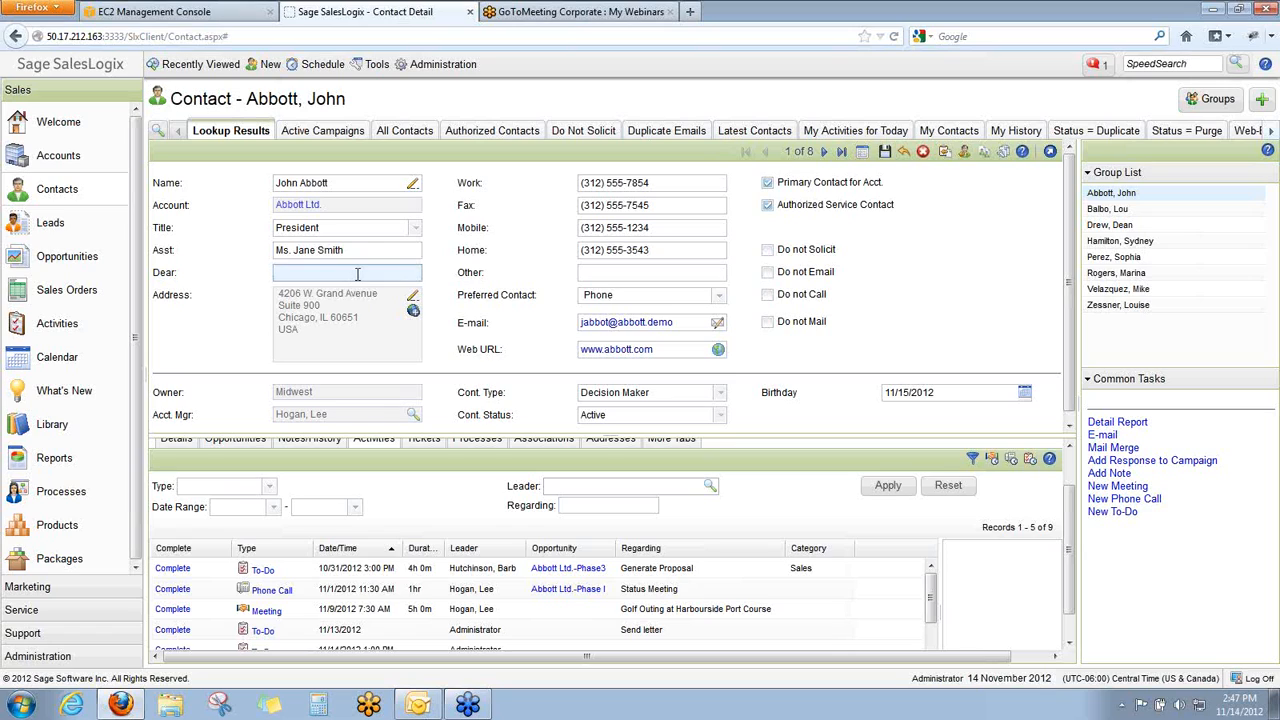